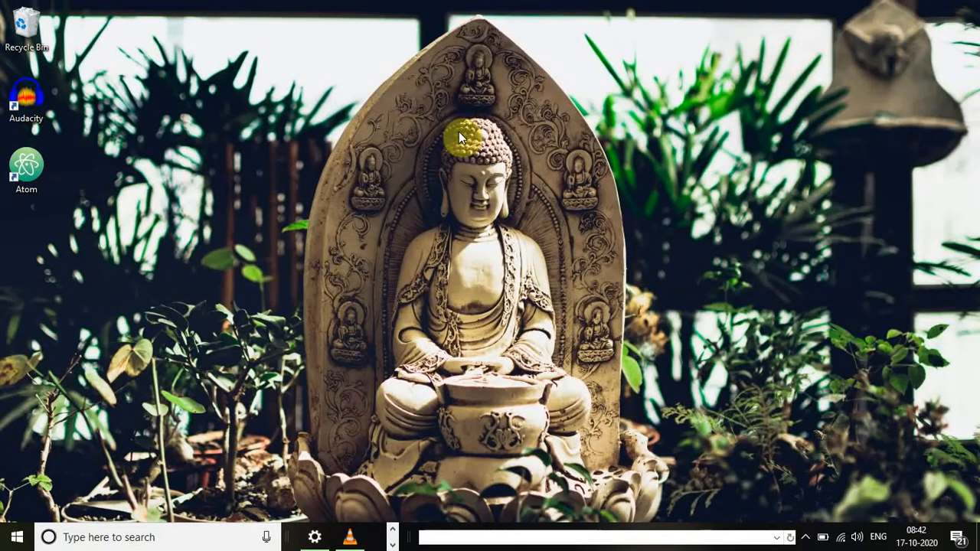
Bring up the browser showing the AWS Management Console home page in us-east-2 (Ohio)
{"action": "left_click", "coordinate": [392, 529]}
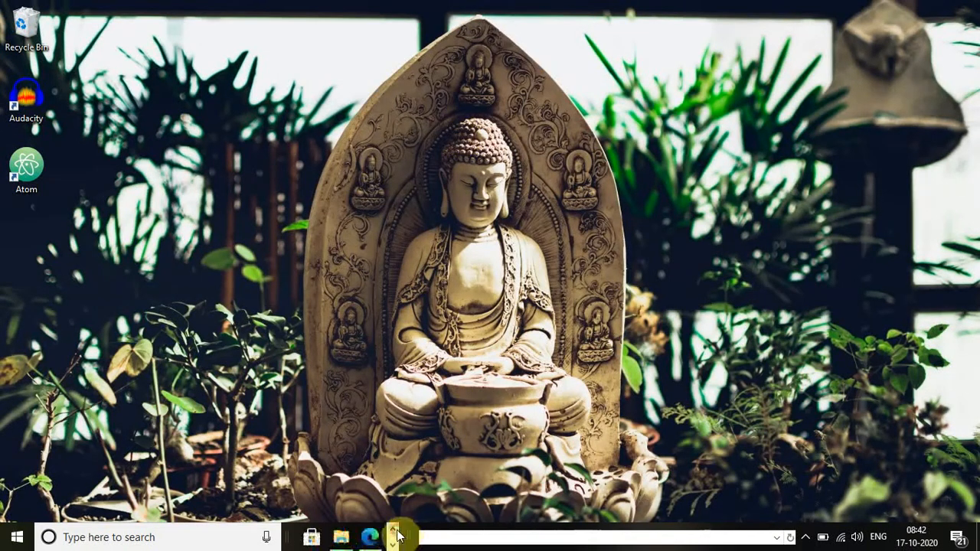
{"action": "left_click", "coordinate": [369, 537]}
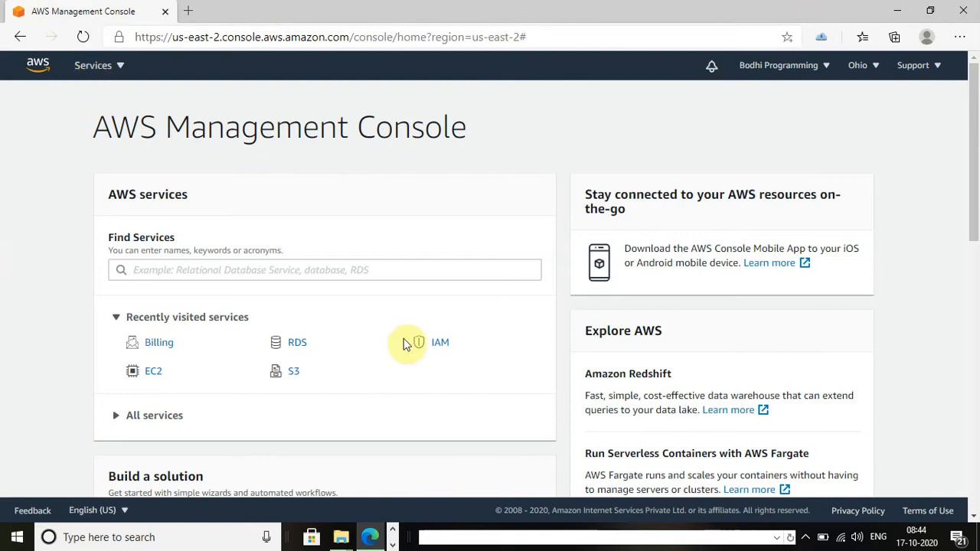
Go to IAM and open the Roles list showing the account's 4 roles, including myRedshiftRole
{"action": "left_click", "coordinate": [446, 349]}
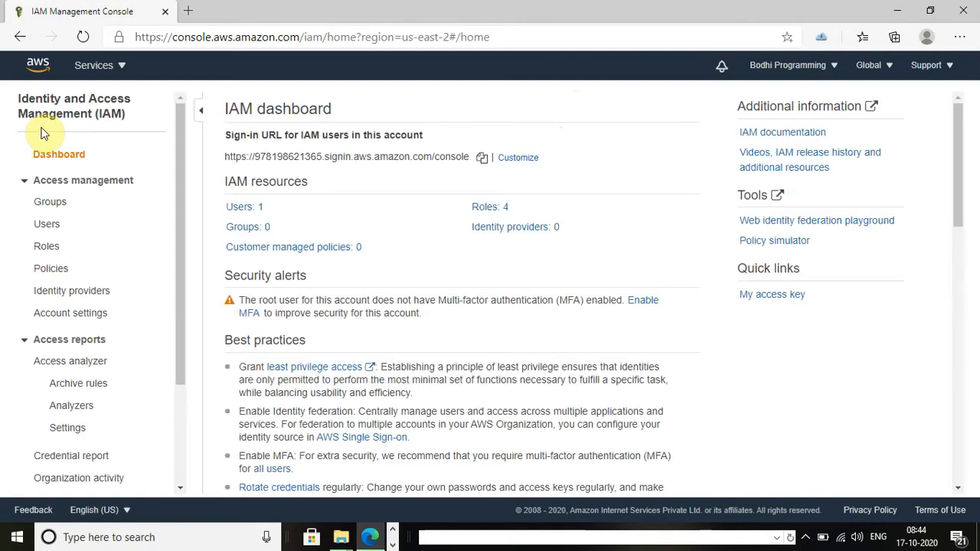
{"action": "left_click", "coordinate": [46, 247]}
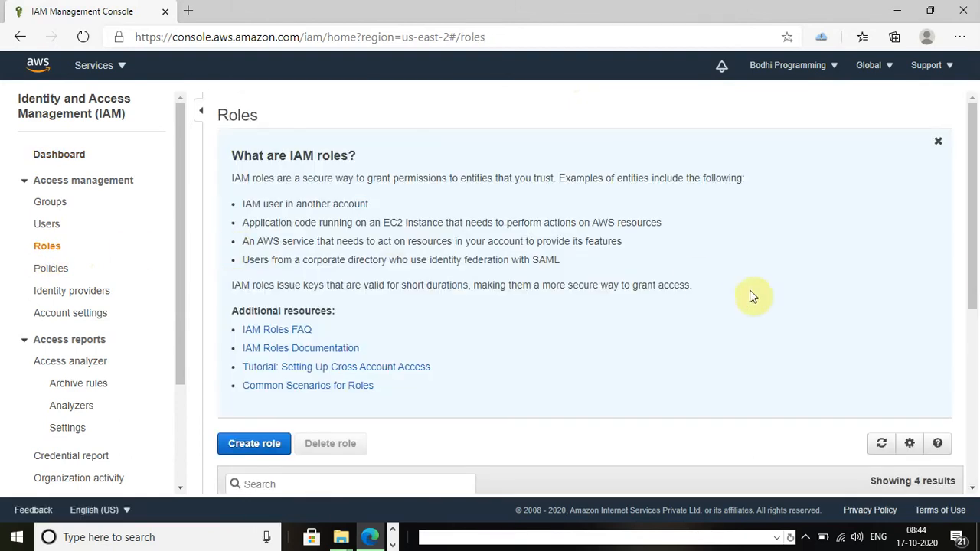
{"action": "key", "text": "ctrl+a"}
{"action": "left_click_drag", "start_coordinate": [976, 300], "coordinate": [968, 351]}
{"action": "left_click", "coordinate": [456, 318]}
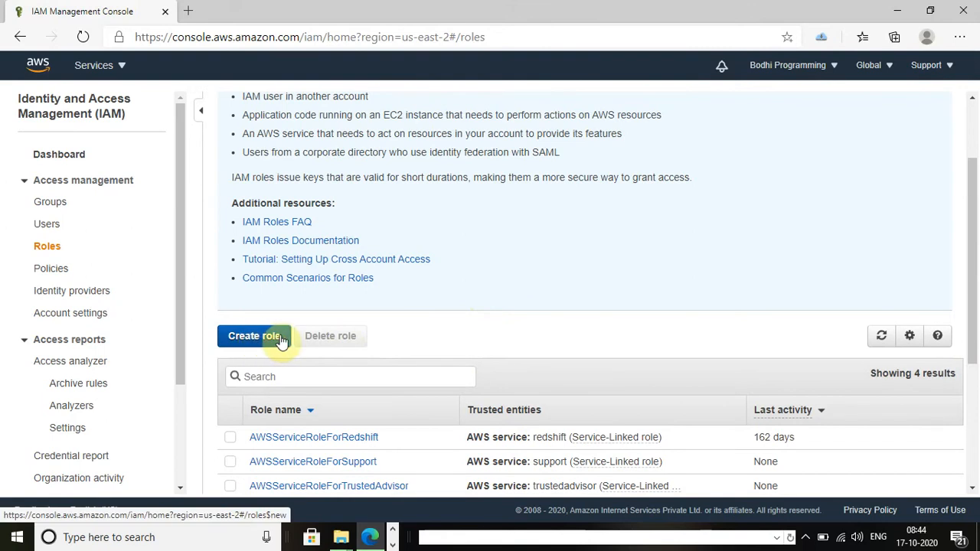
Start creating a new IAM role and browse the trusted service list
{"action": "left_click", "coordinate": [241, 346]}
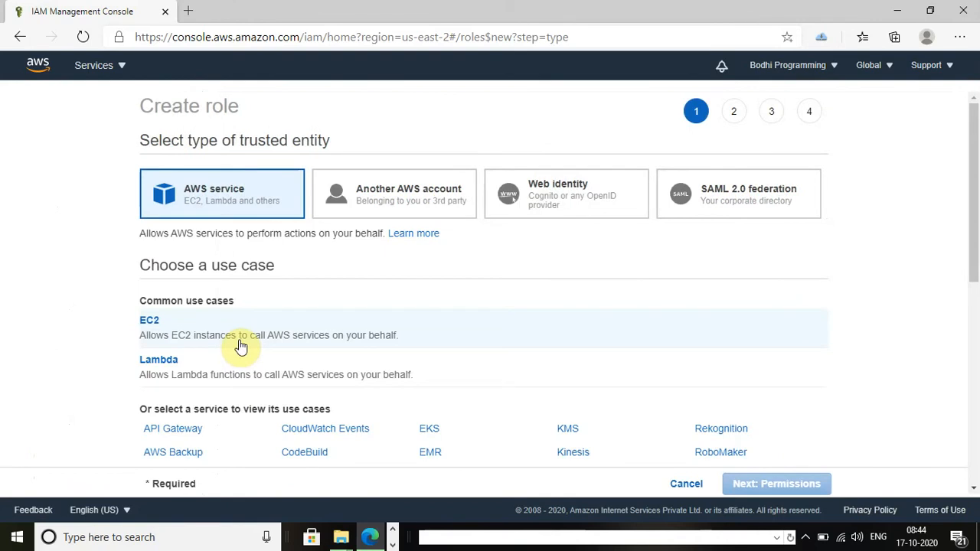
{"action": "left_click_drag", "start_coordinate": [971, 192], "coordinate": [976, 248]}
{"action": "scroll", "coordinate": [977, 249], "scroll_direction": "down", "scroll_amount": 2}
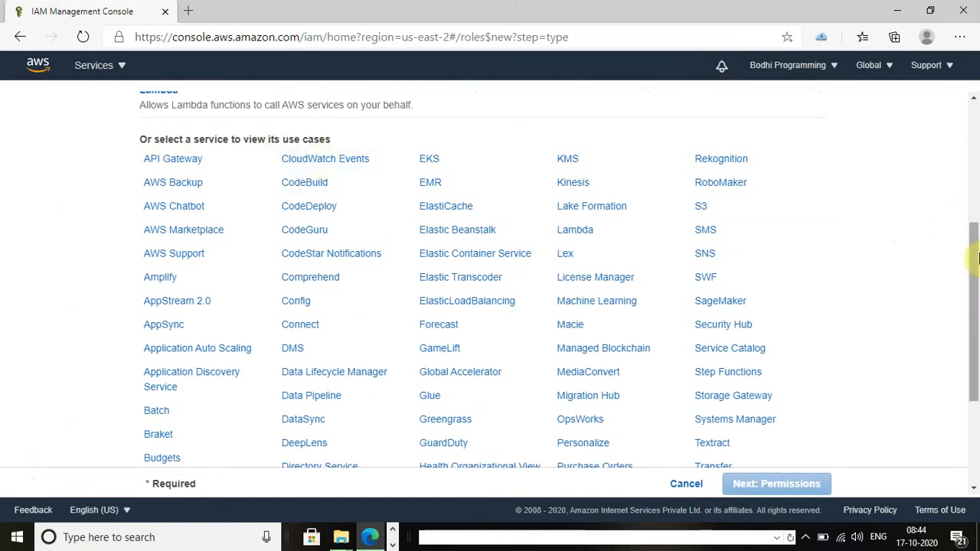
{"action": "left_click_drag", "start_coordinate": [976, 276], "coordinate": [967, 370]}
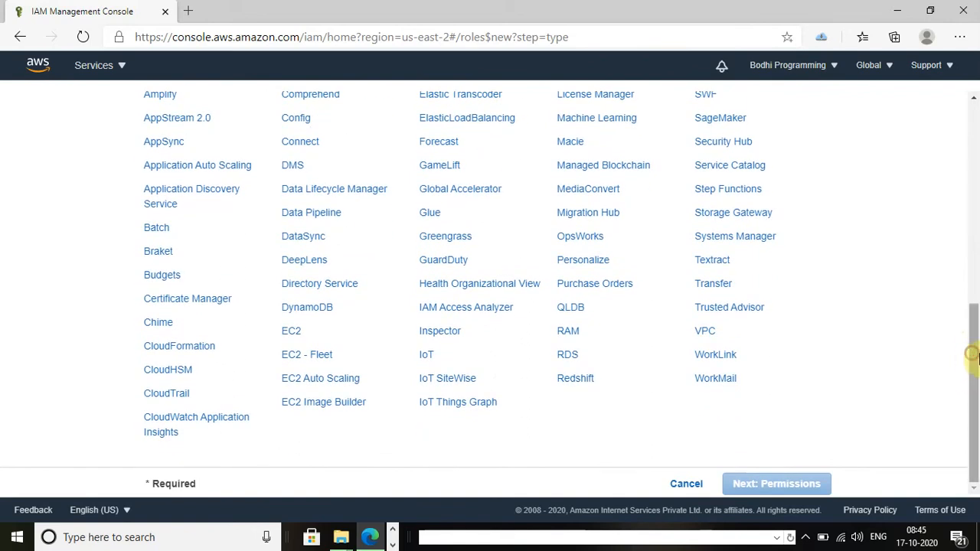
{"action": "left_click_drag", "start_coordinate": [973, 354], "coordinate": [976, 282]}
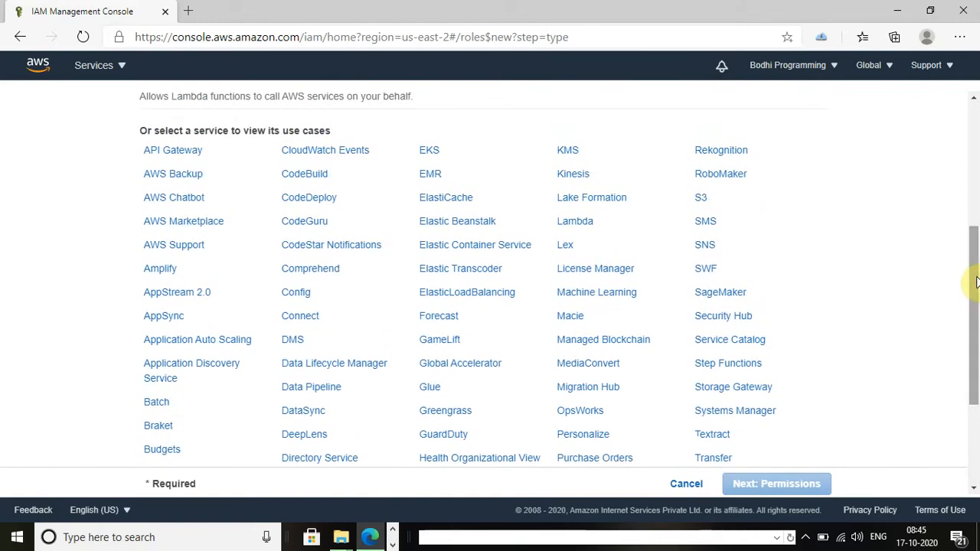
Choose Redshift as the trusted service with the Redshift - Customizable use case and continue
{"action": "key", "text": "ctrl+f"}
{"action": "type", "text": "red"}
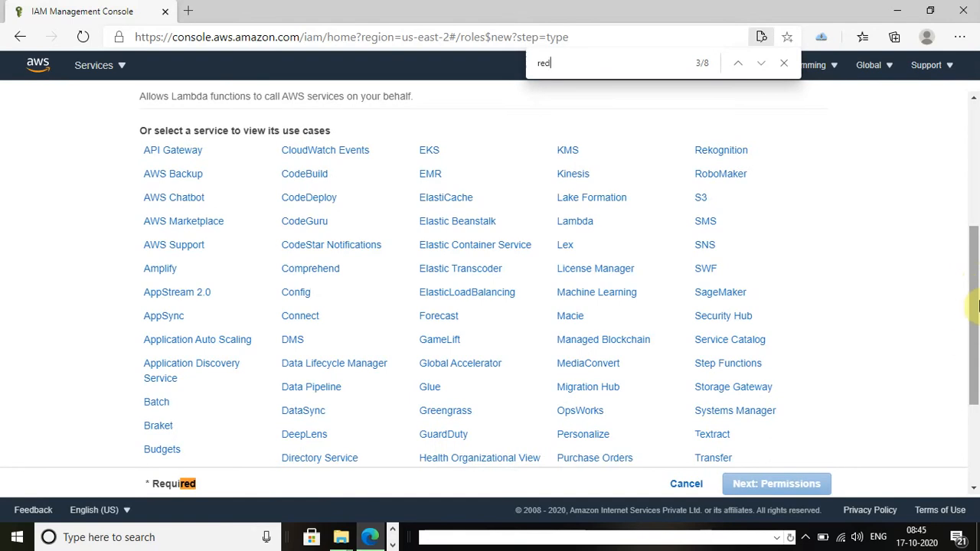
{"action": "scroll", "coordinate": [976, 344], "scroll_direction": "down", "scroll_amount": 1}
{"action": "left_click_drag", "start_coordinate": [976, 349], "coordinate": [973, 376]}
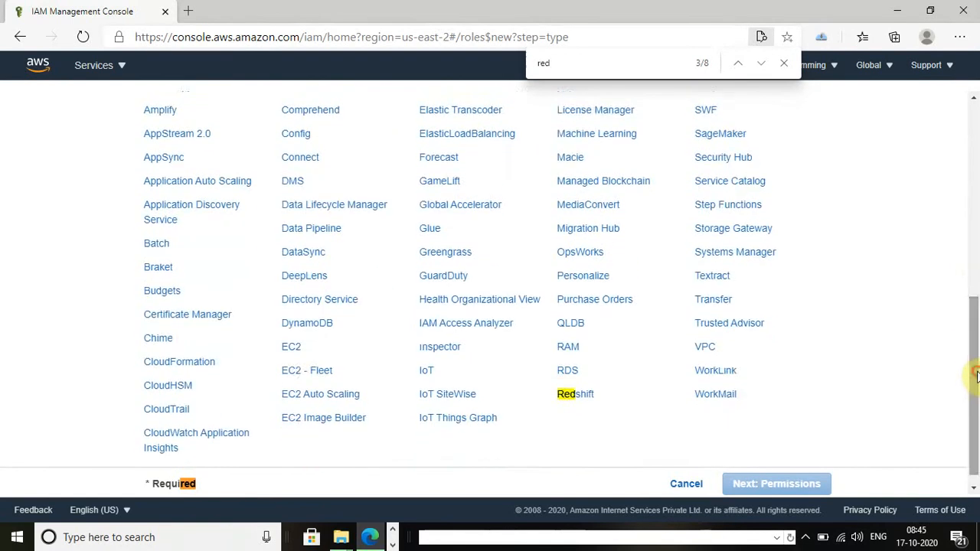
{"action": "left_click", "coordinate": [576, 394]}
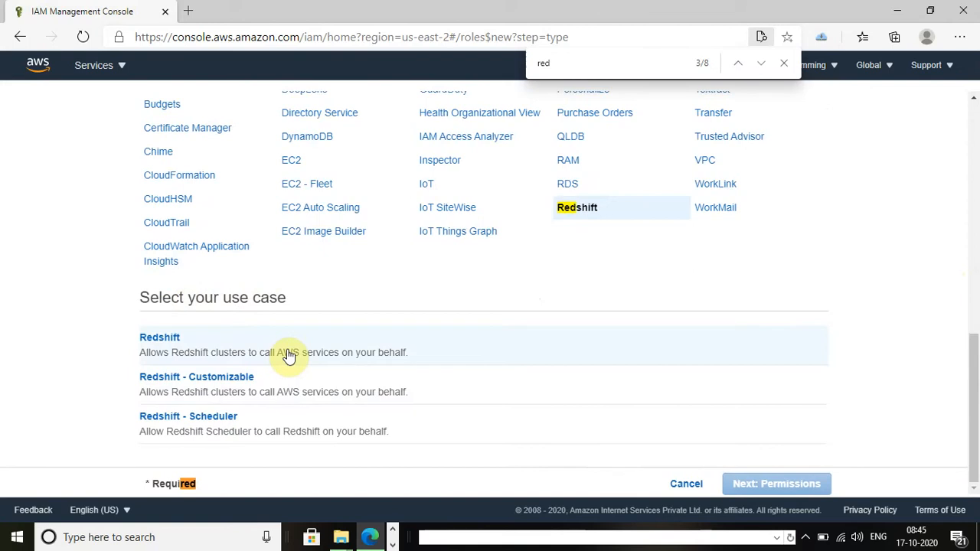
{"action": "left_click", "coordinate": [255, 392]}
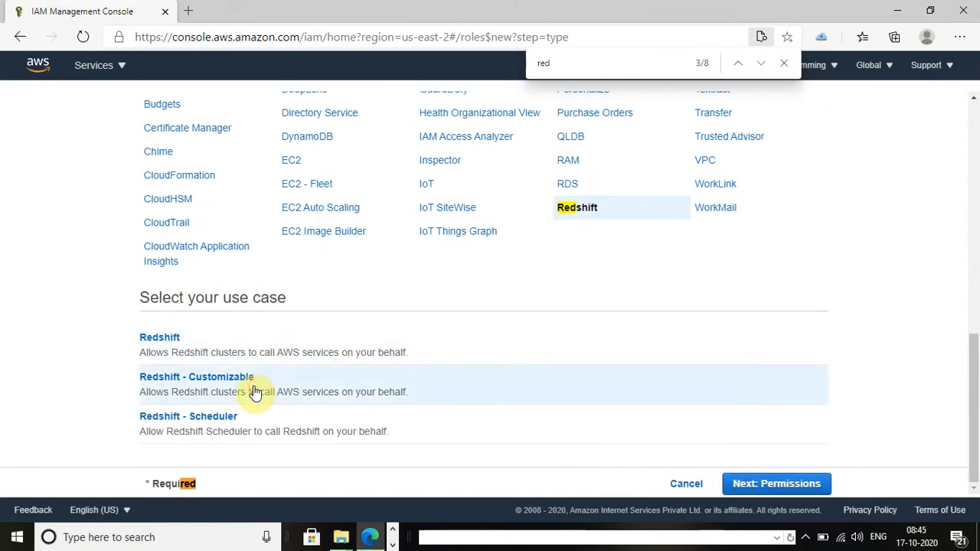
{"action": "left_click", "coordinate": [801, 493]}
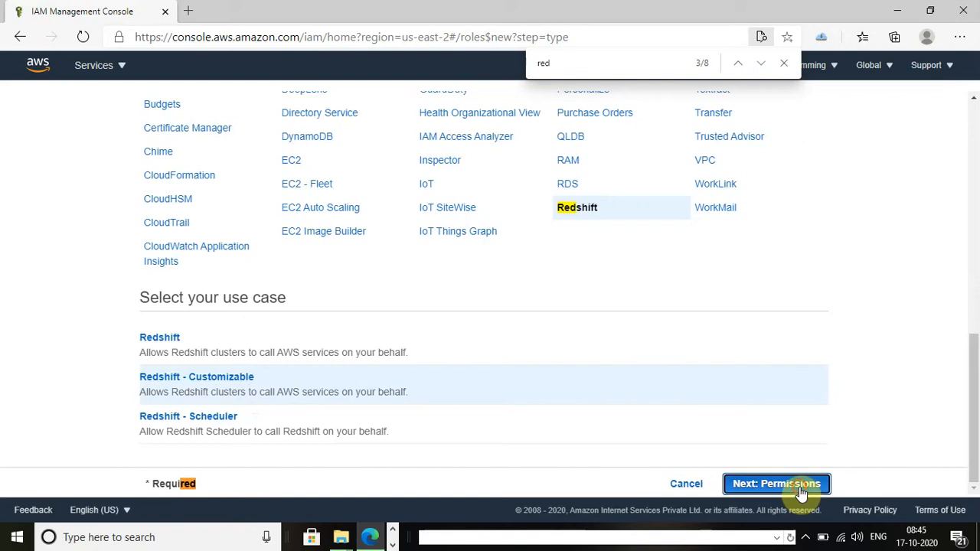
Filter policies by 's3' and attach AmazonS3ReadOnlyAccess to the new role
{"action": "left_click", "coordinate": [800, 487]}
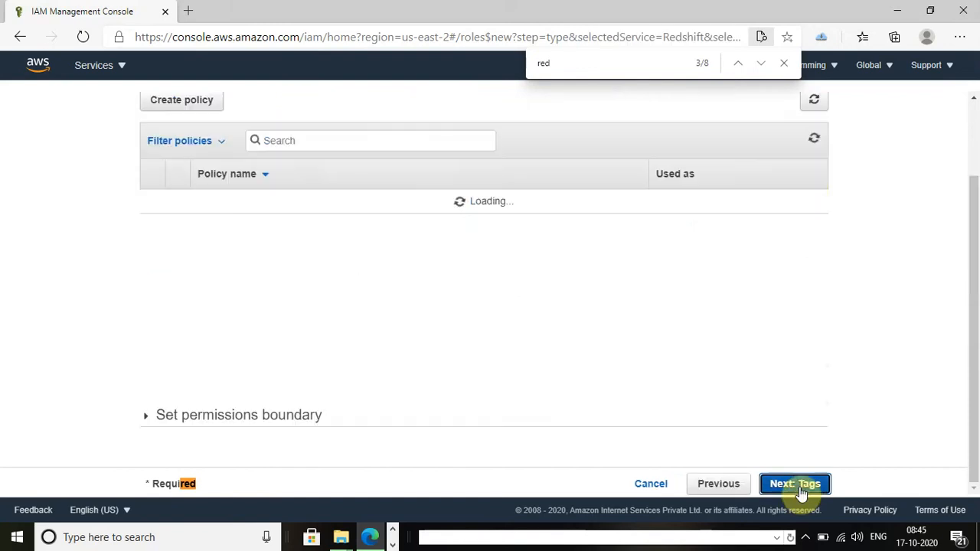
{"action": "left_click", "coordinate": [784, 67]}
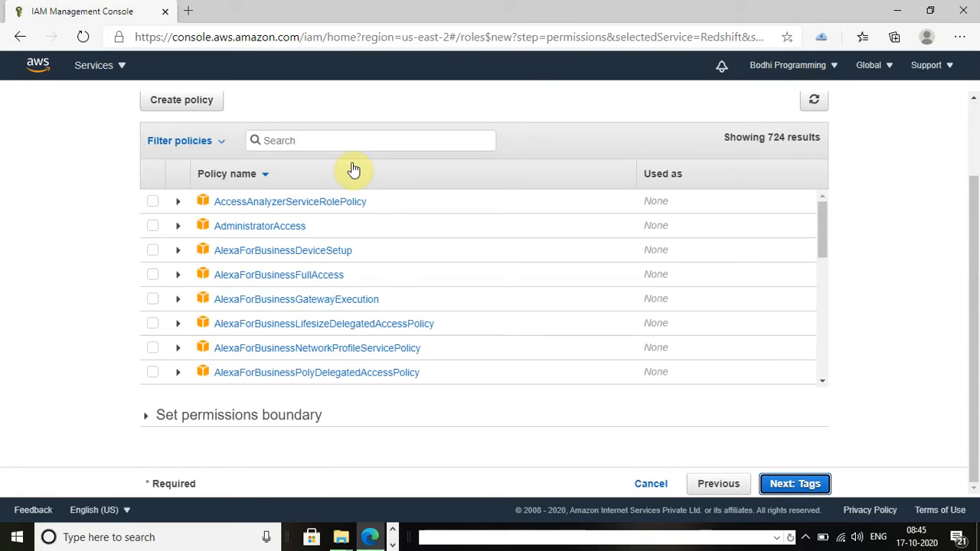
{"action": "left_click", "coordinate": [323, 141]}
{"action": "type", "text": "s3"}
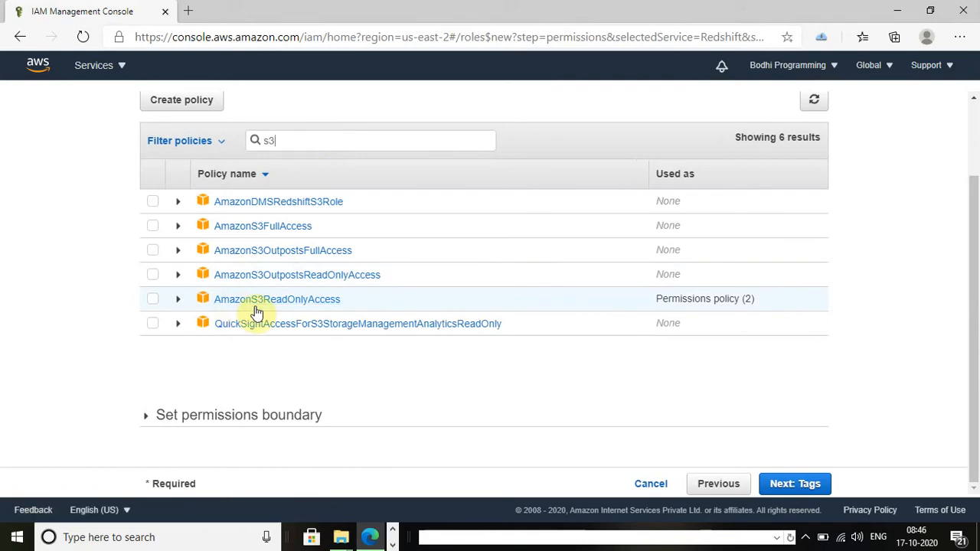
{"action": "left_click", "coordinate": [152, 299]}
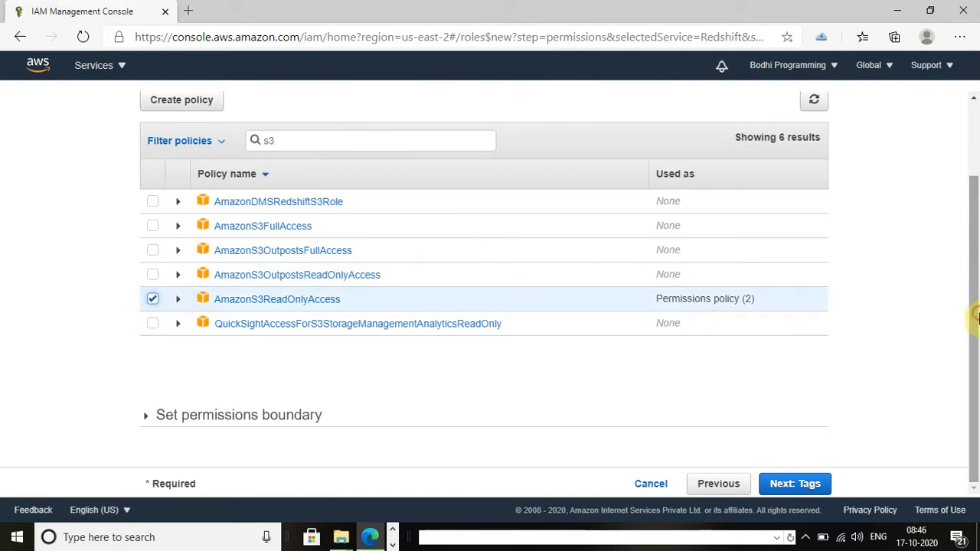
{"action": "left_click", "coordinate": [802, 488]}
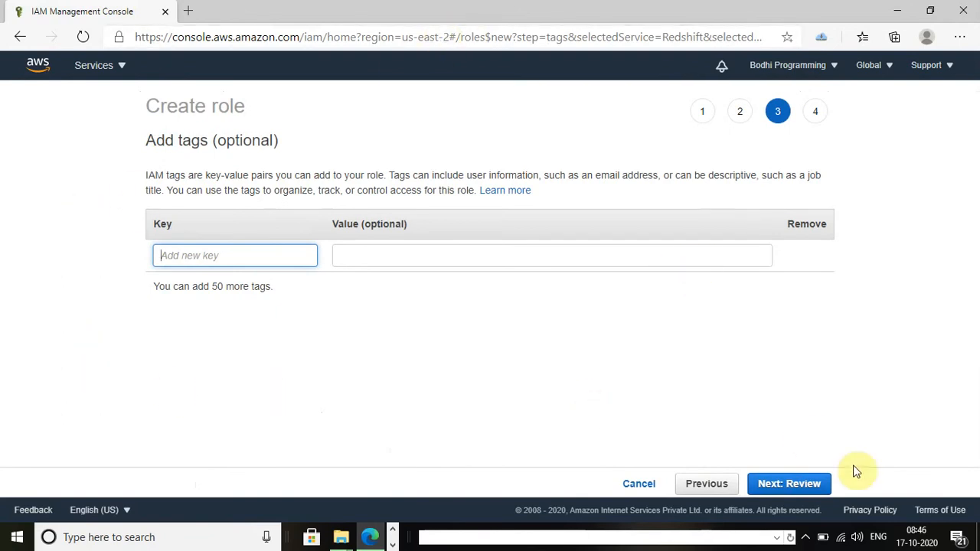
Skip tags and name the new role bodhirole
{"action": "left_click", "coordinate": [812, 484]}
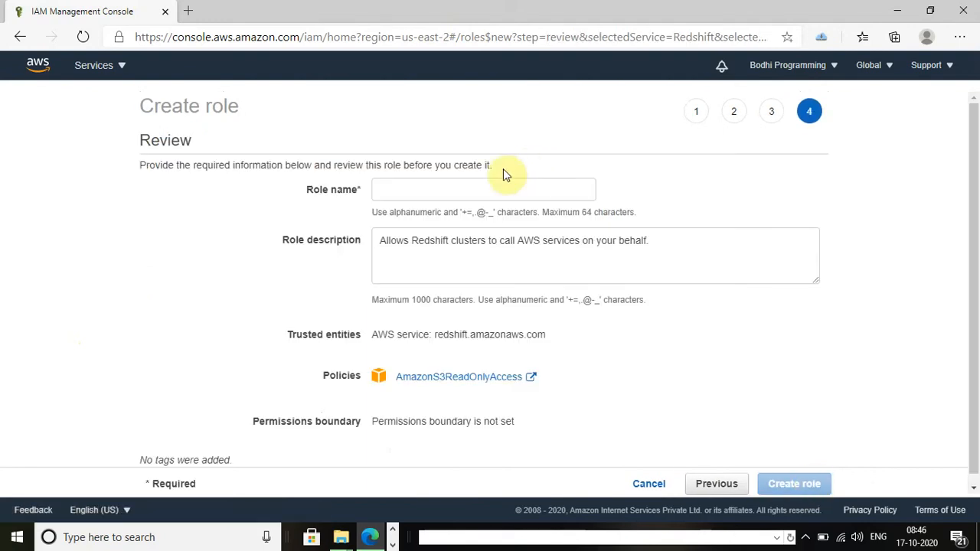
{"action": "left_click", "coordinate": [435, 190]}
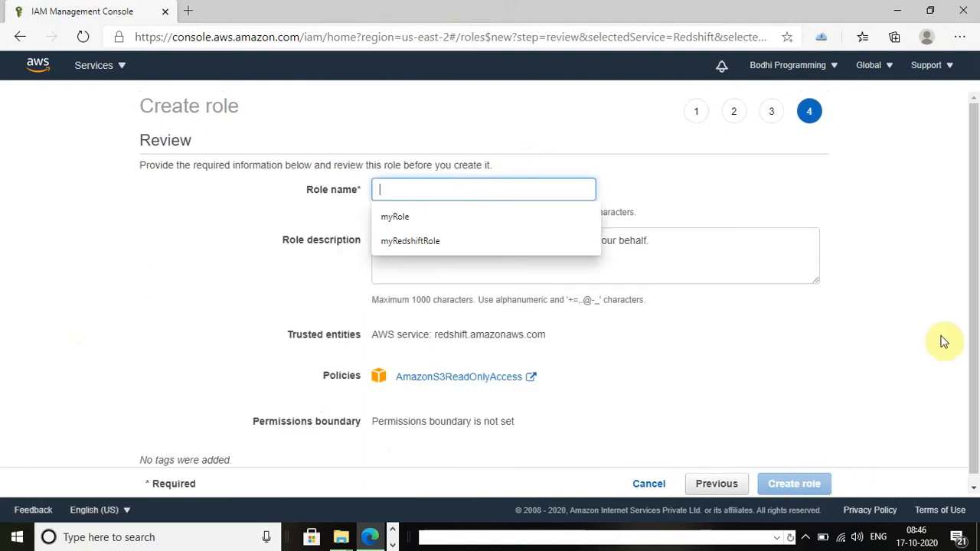
{"action": "left_click", "coordinate": [442, 186]}
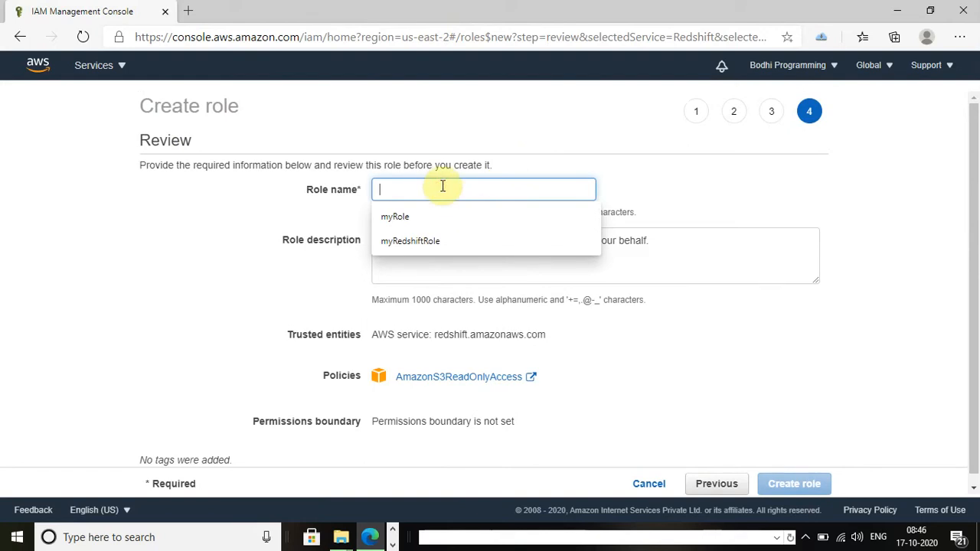
{"action": "left_click", "coordinate": [417, 186]}
{"action": "type", "text": "bo"}
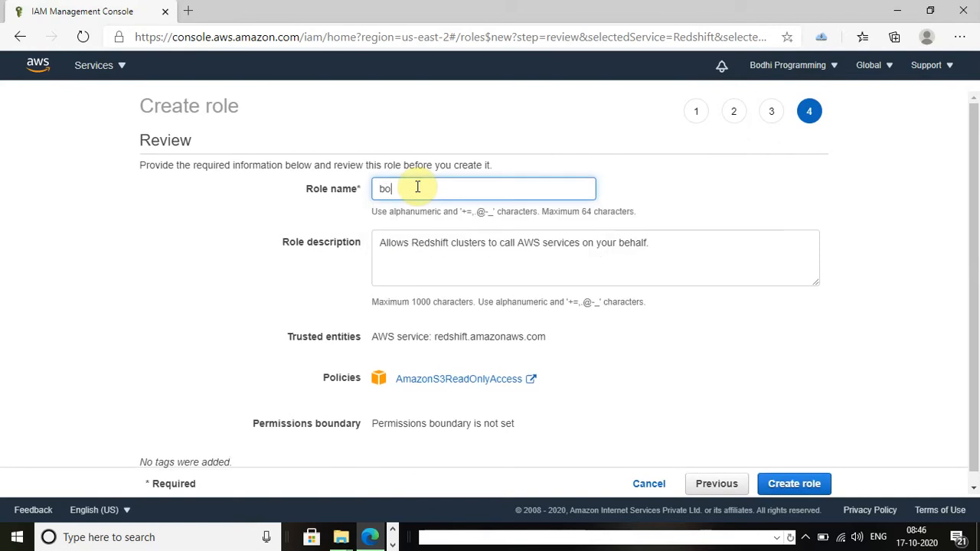
{"action": "type", "text": "dhirole"}
Replace the default description with 'iam role to my redshift' and create the role
{"action": "left_click", "coordinate": [396, 253]}
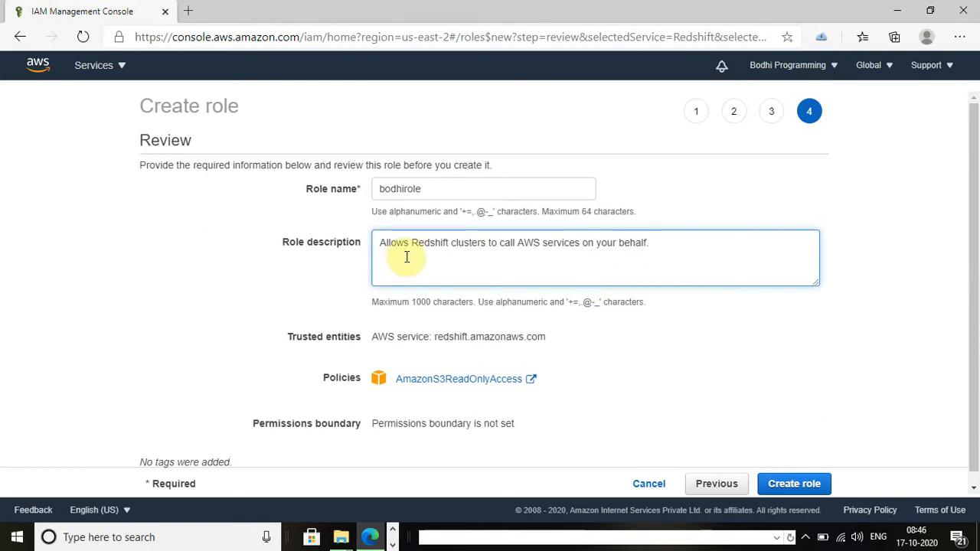
{"action": "left_click_drag", "start_coordinate": [659, 244], "coordinate": [258, 245]}
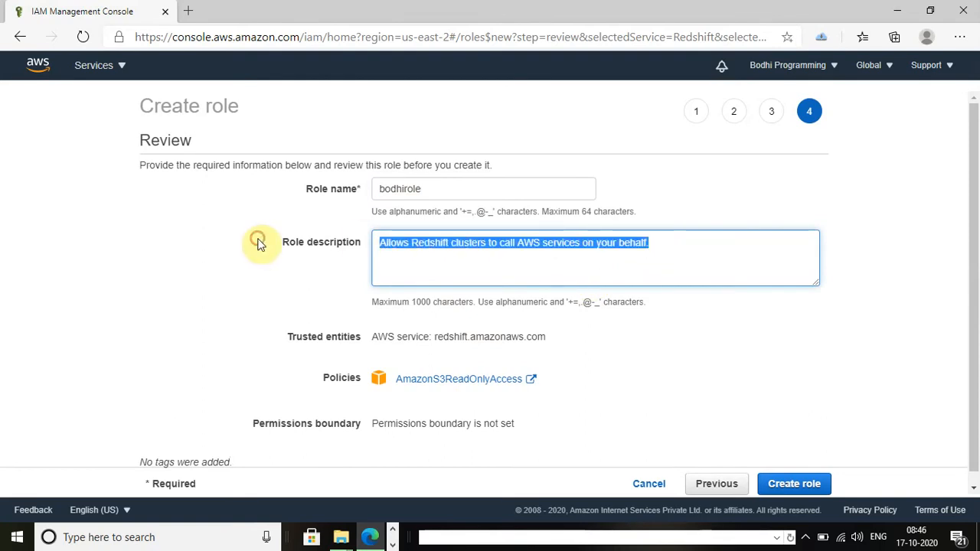
{"action": "key", "text": "BackSpace"}
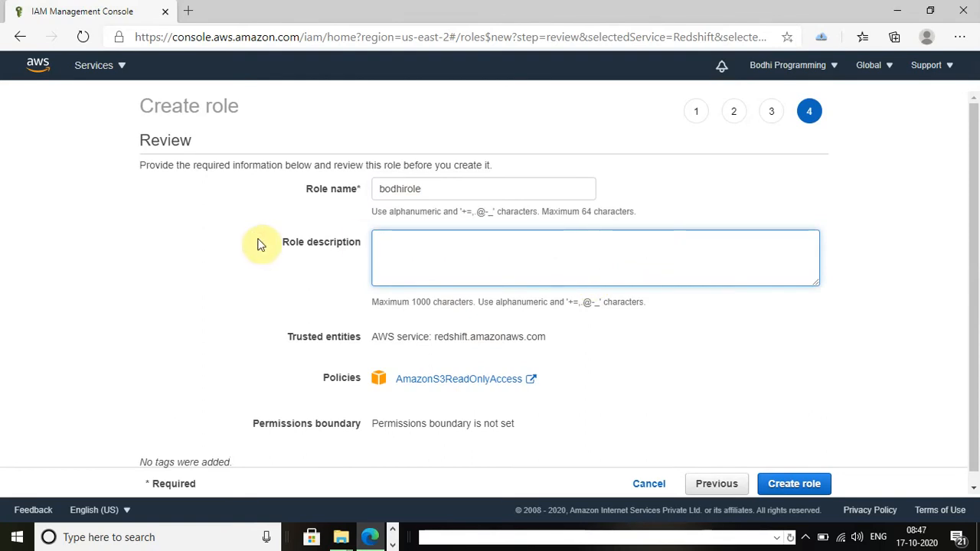
{"action": "type", "text": "iam role to "}
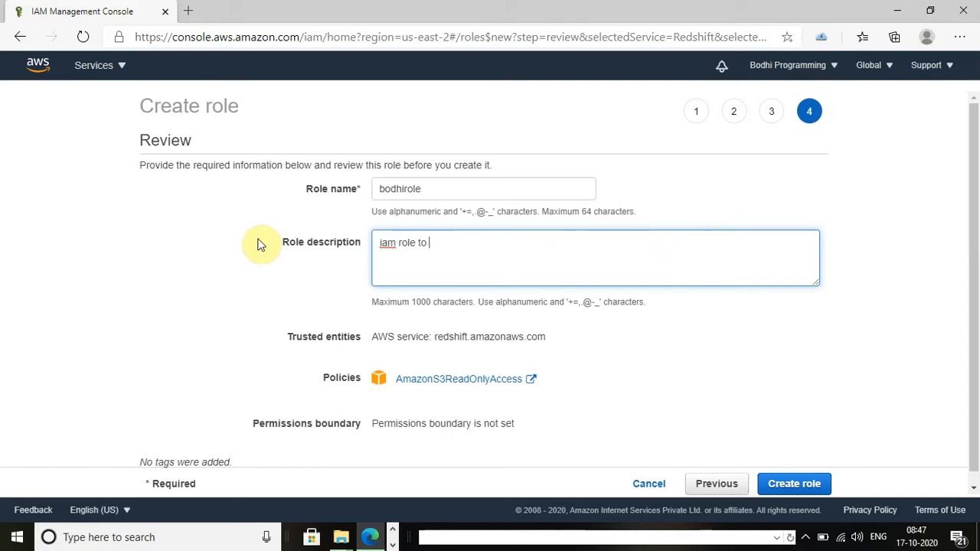
{"action": "type", "text": "my redshift"}
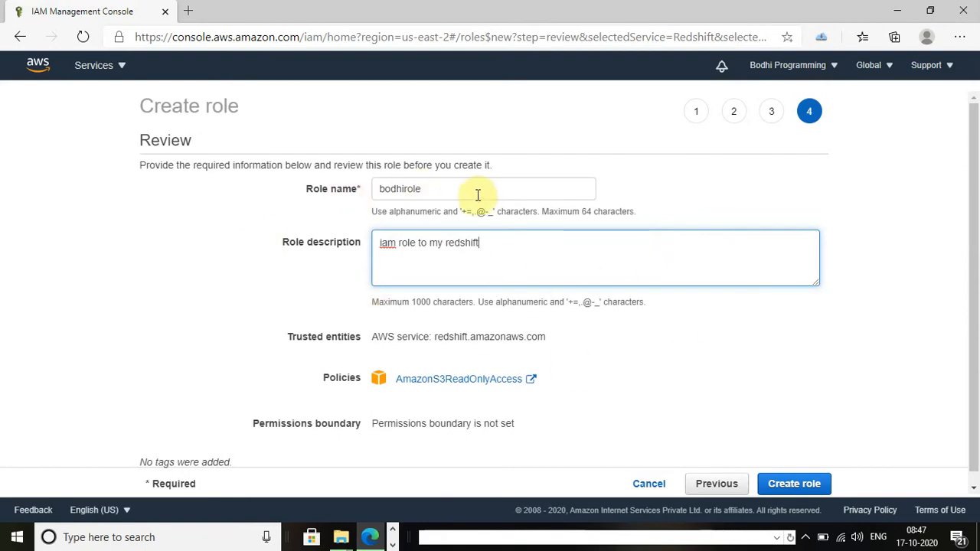
{"action": "scroll", "coordinate": [967, 265], "scroll_direction": "down", "scroll_amount": 1}
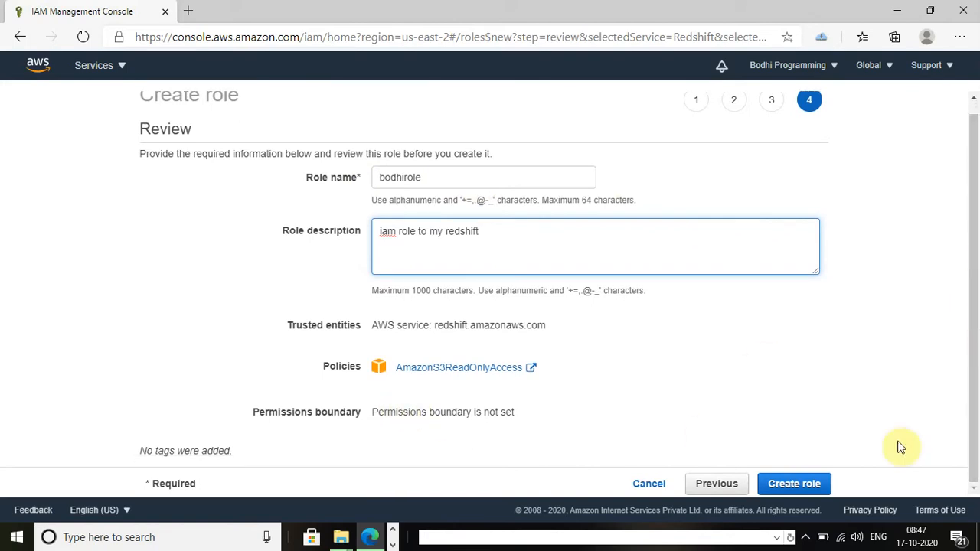
{"action": "left_click", "coordinate": [813, 489]}
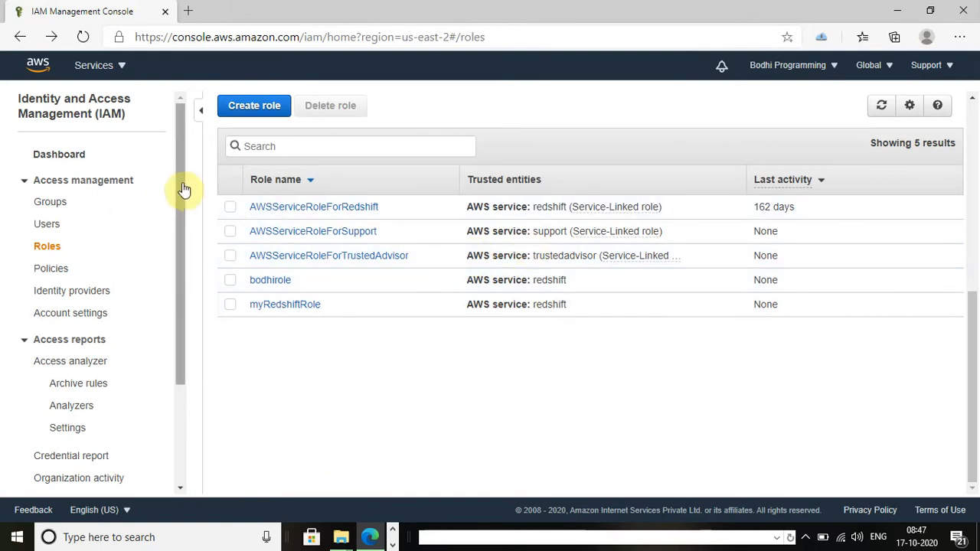
Check the Roles list shows bodhirole alongside myRedshiftRole, both trusted by Redshift
{"action": "left_click_drag", "start_coordinate": [182, 177], "coordinate": [191, 151]}
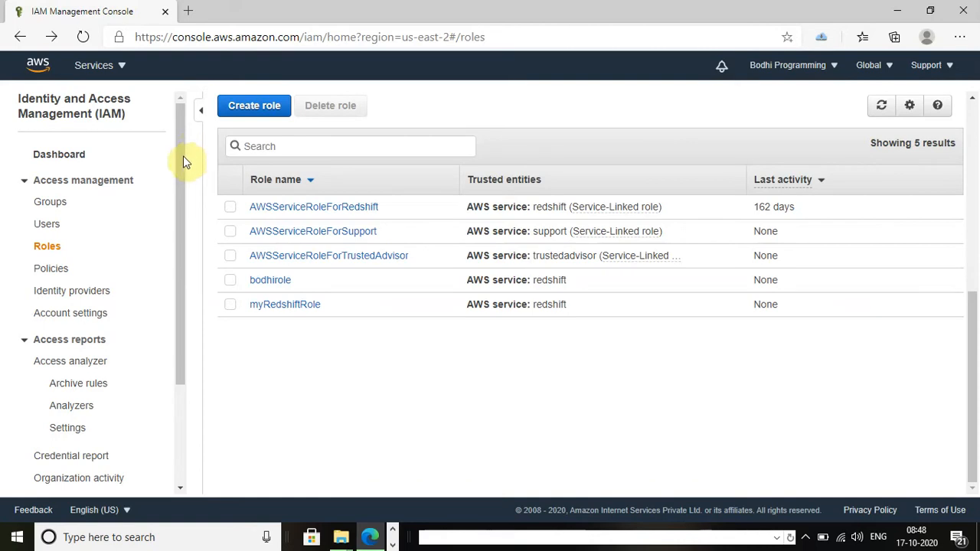
{"action": "mouse_move", "coordinate": [181, 157]}
{"action": "left_mouse_down"}
{"action": "mouse_move", "coordinate": [194, 243]}
{"action": "mouse_move", "coordinate": [178, 157]}
{"action": "left_mouse_up"}
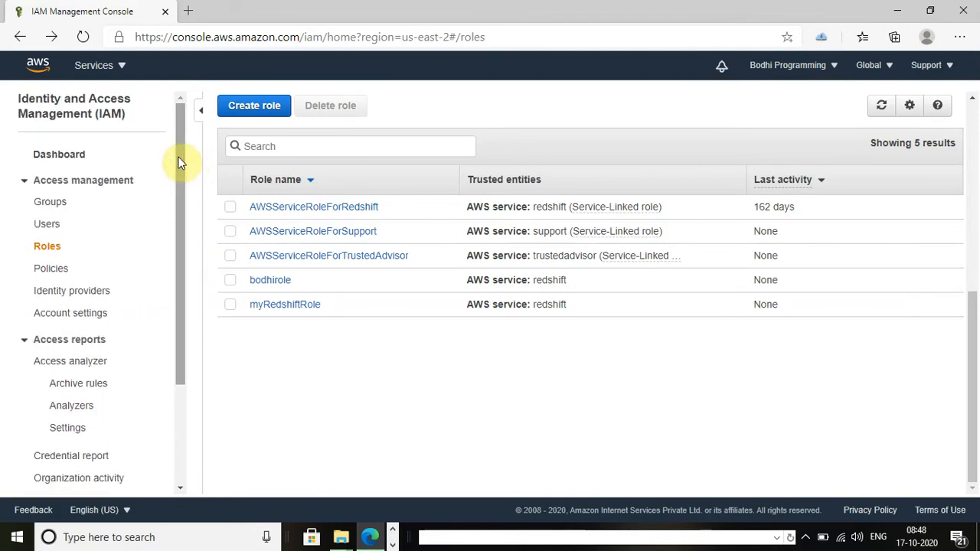
Open EC2 from the services list and go to its Security Groups page
{"action": "left_click", "coordinate": [90, 66]}
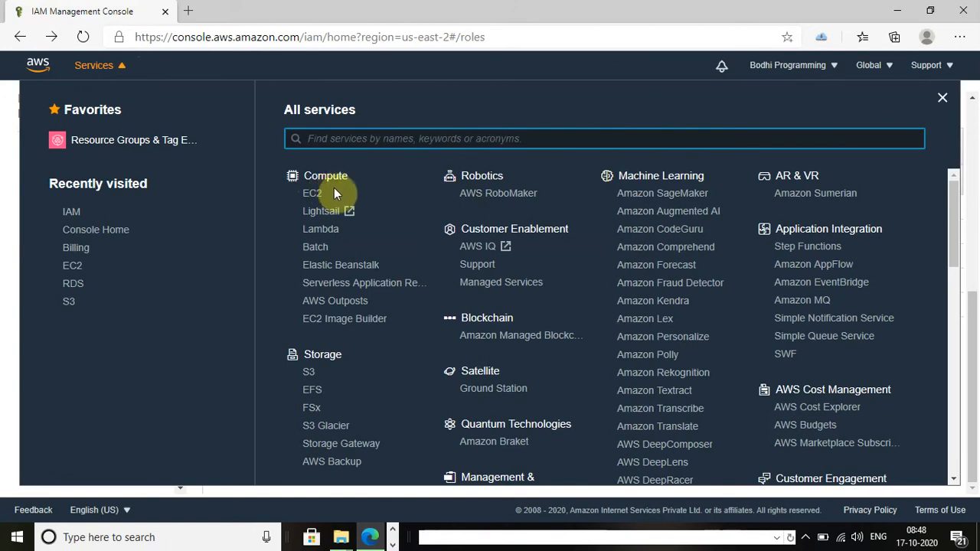
{"action": "left_click", "coordinate": [312, 199]}
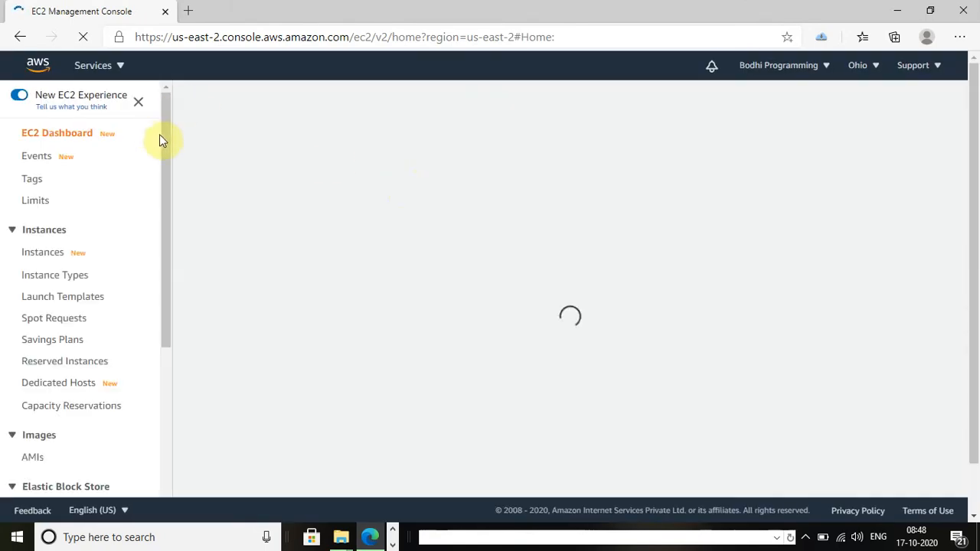
{"action": "left_click_drag", "start_coordinate": [170, 134], "coordinate": [174, 270]}
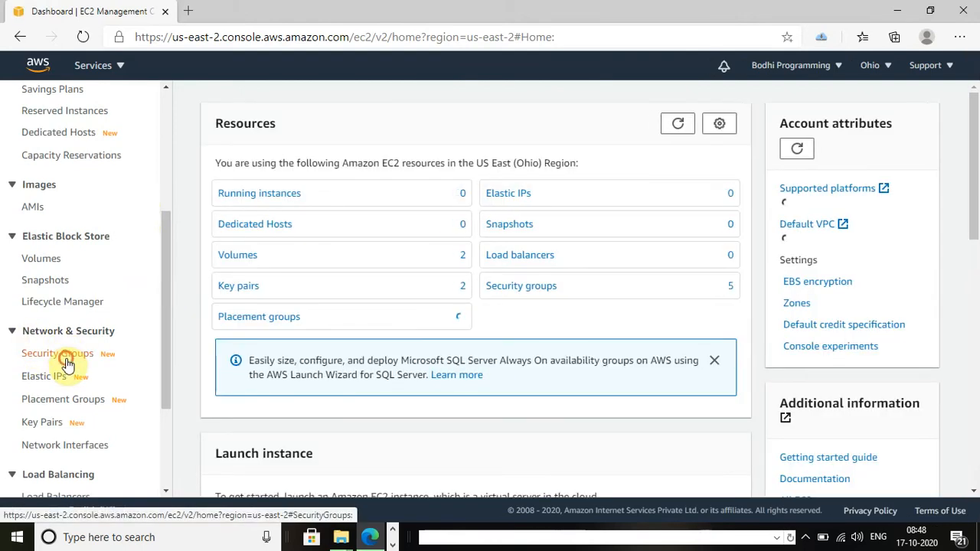
{"action": "left_click", "coordinate": [68, 364]}
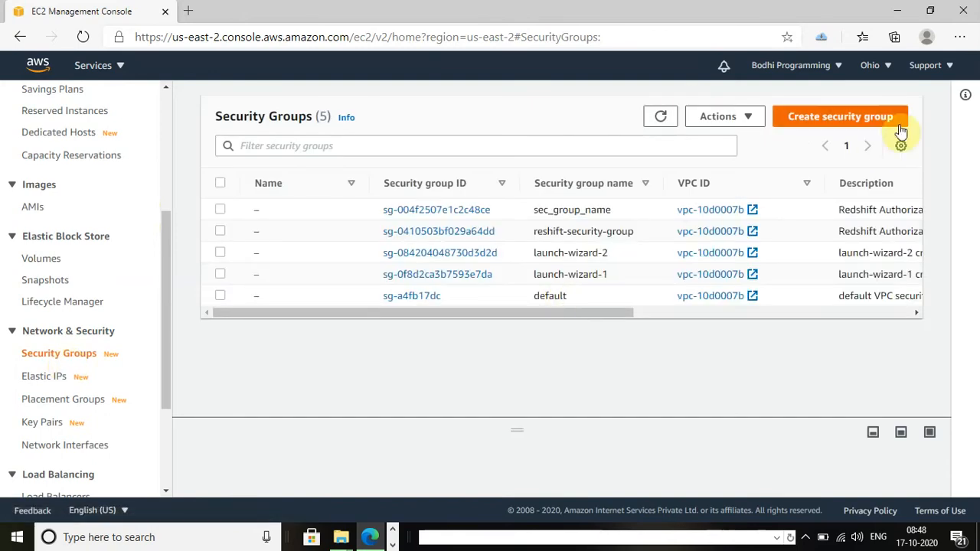
Start a new security group named redshift_sec_group
{"action": "left_click", "coordinate": [810, 126]}
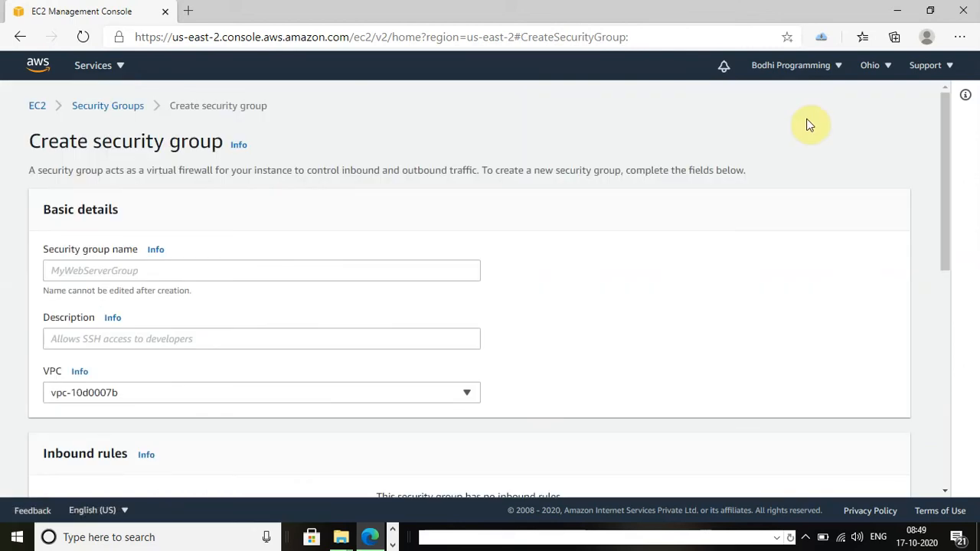
{"action": "left_click_drag", "start_coordinate": [942, 144], "coordinate": [973, 142]}
{"action": "left_click", "coordinate": [205, 268]}
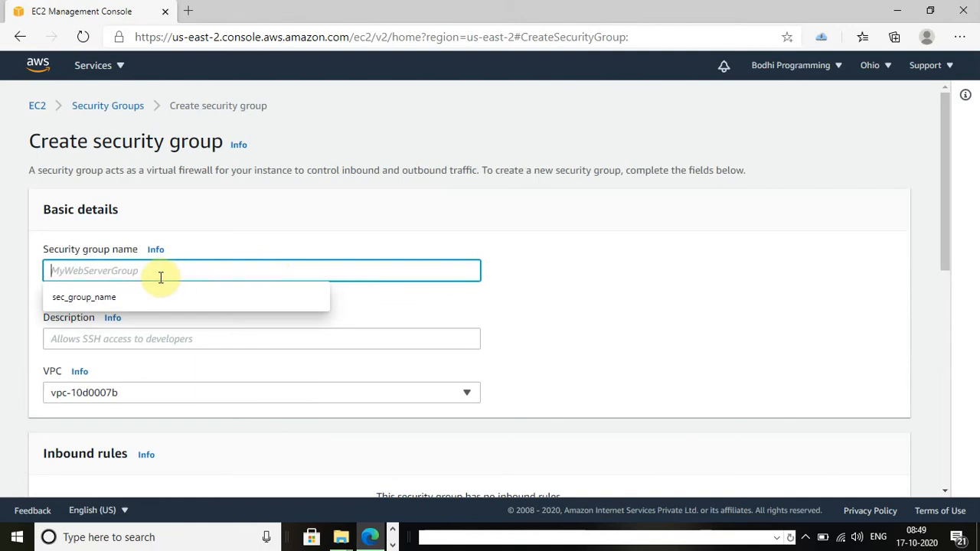
{"action": "type", "text": "reds"}
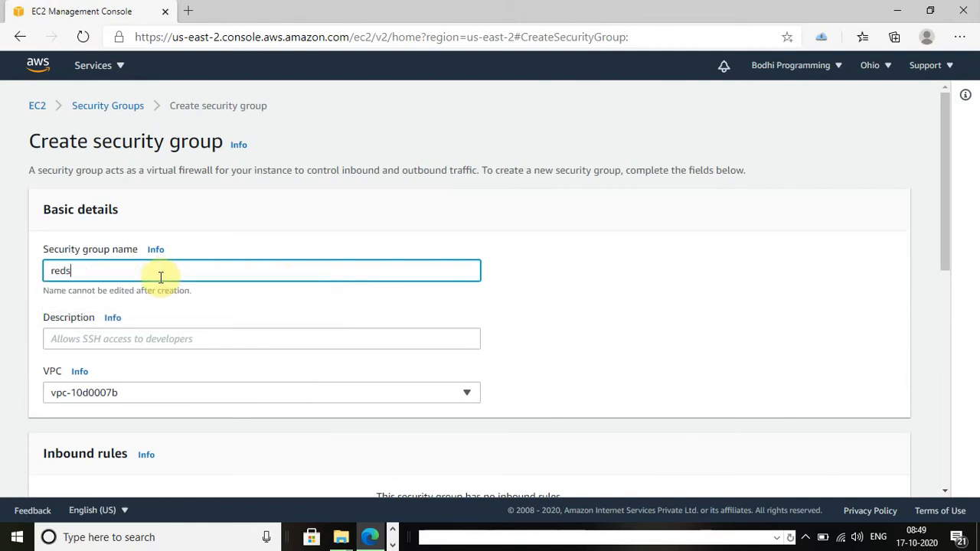
{"action": "type", "text": "hift_sec_grou"}
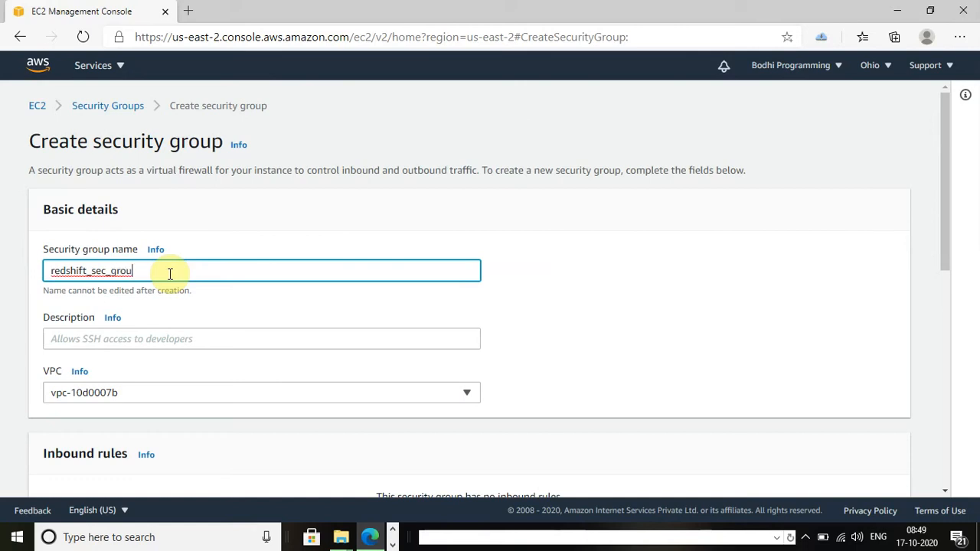
{"action": "type", "text": "p"}
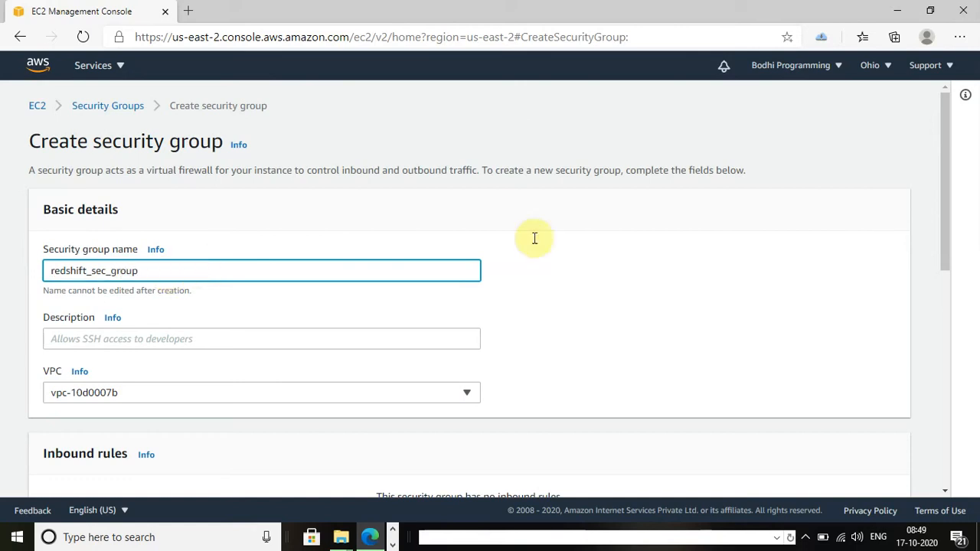
Give the security group the description 'sec group for my redshift'
{"action": "scroll", "coordinate": [947, 181], "scroll_direction": "down", "scroll_amount": 1}
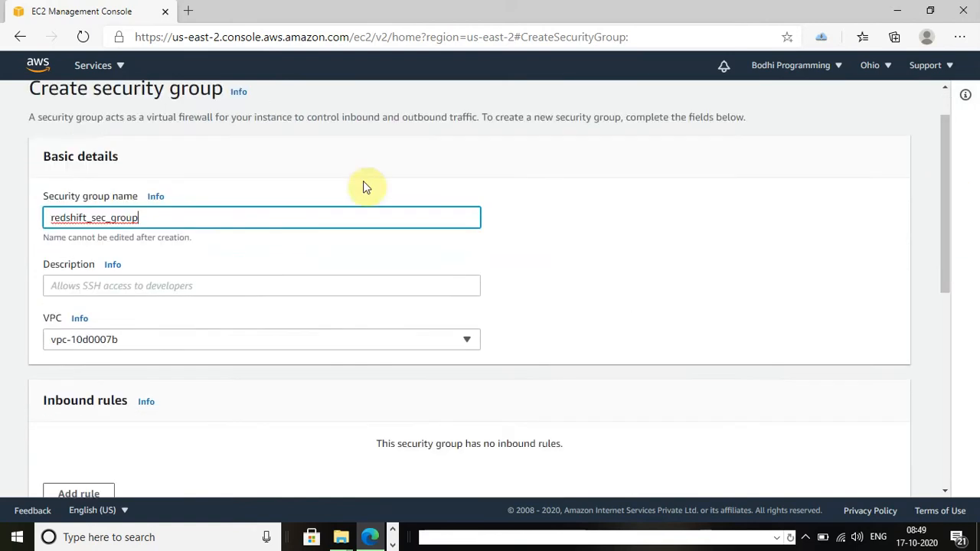
{"action": "left_click", "coordinate": [84, 286]}
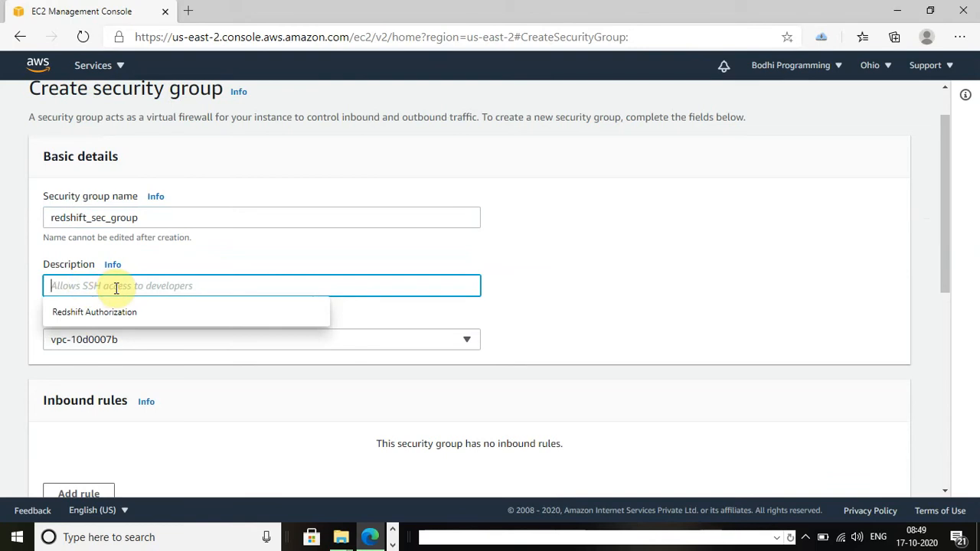
{"action": "type", "text": "sec grop"}
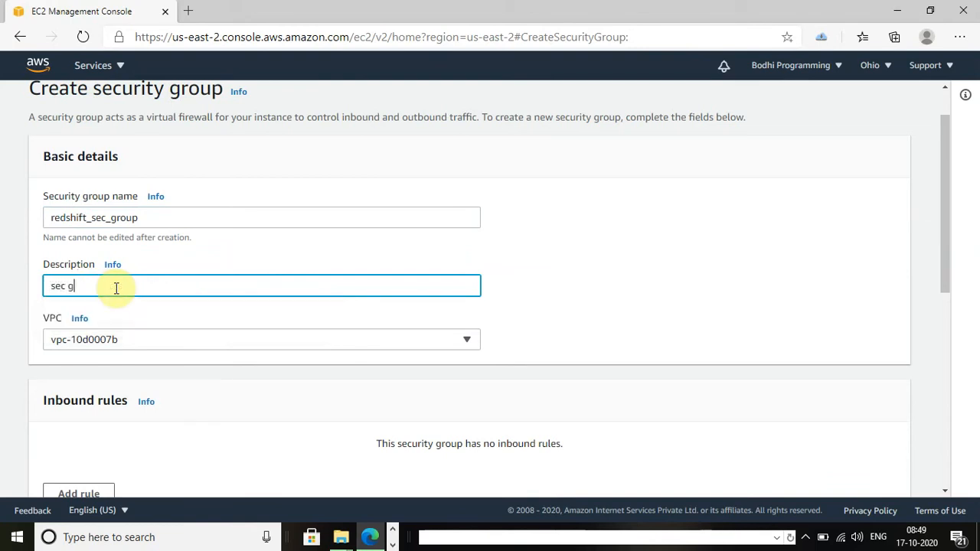
{"action": "key", "text": "BackSpace"}
{"action": "key", "text": "BackSpace"}
{"action": "type", "text": "oup for my redshift"}
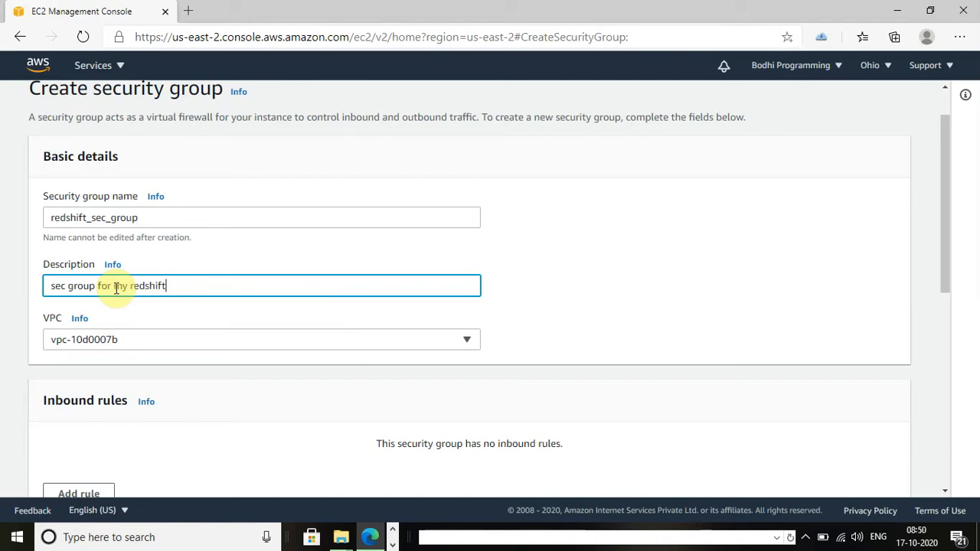
{"action": "left_click_drag", "start_coordinate": [947, 207], "coordinate": [941, 277]}
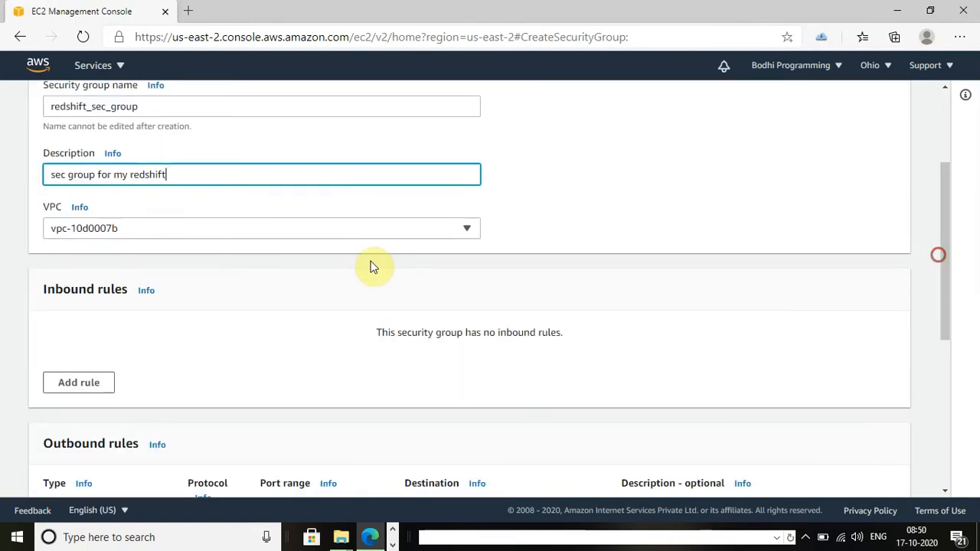
Keep vpc-10d0007b as the VPC and add a Custom TCP inbound rule
{"action": "left_click", "coordinate": [93, 228]}
{"action": "left_click", "coordinate": [94, 228]}
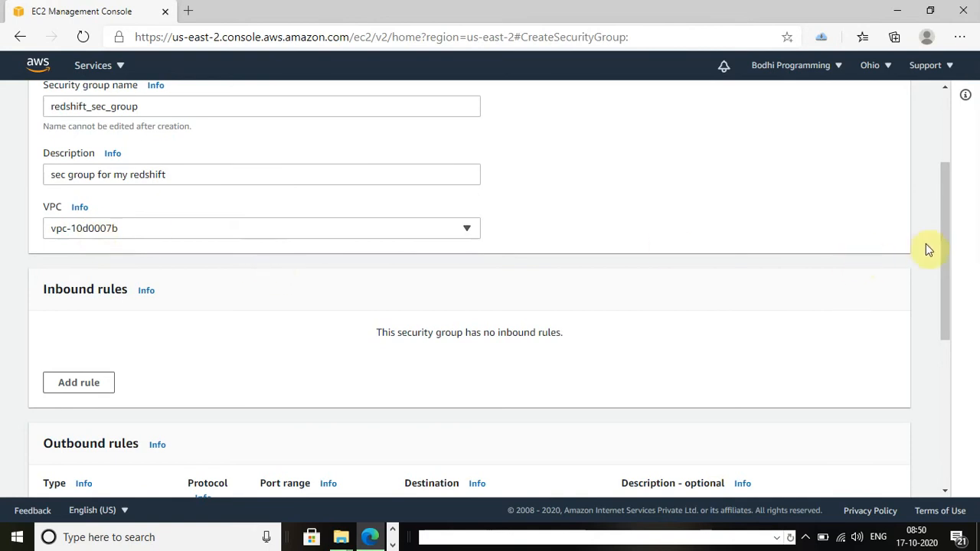
{"action": "left_click_drag", "start_coordinate": [942, 255], "coordinate": [942, 306]}
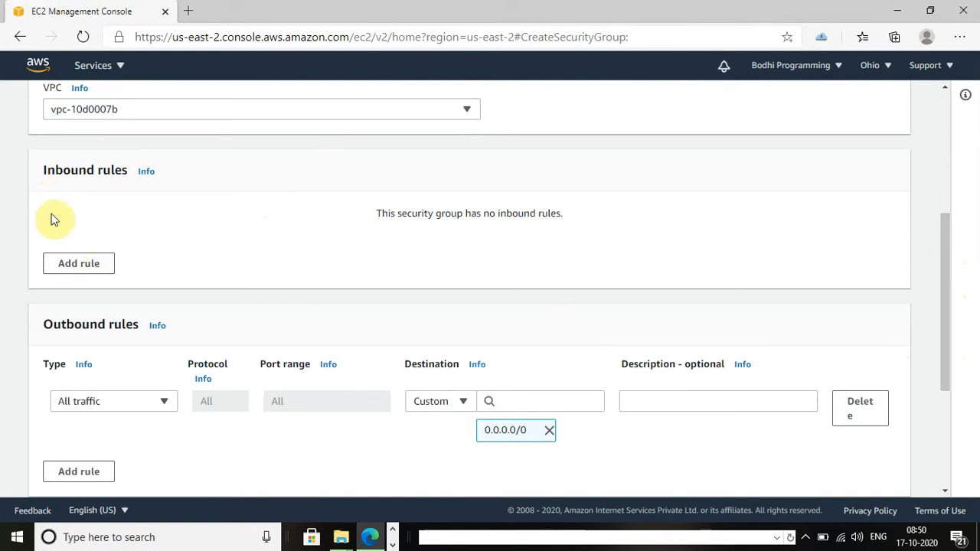
{"action": "left_click", "coordinate": [77, 268]}
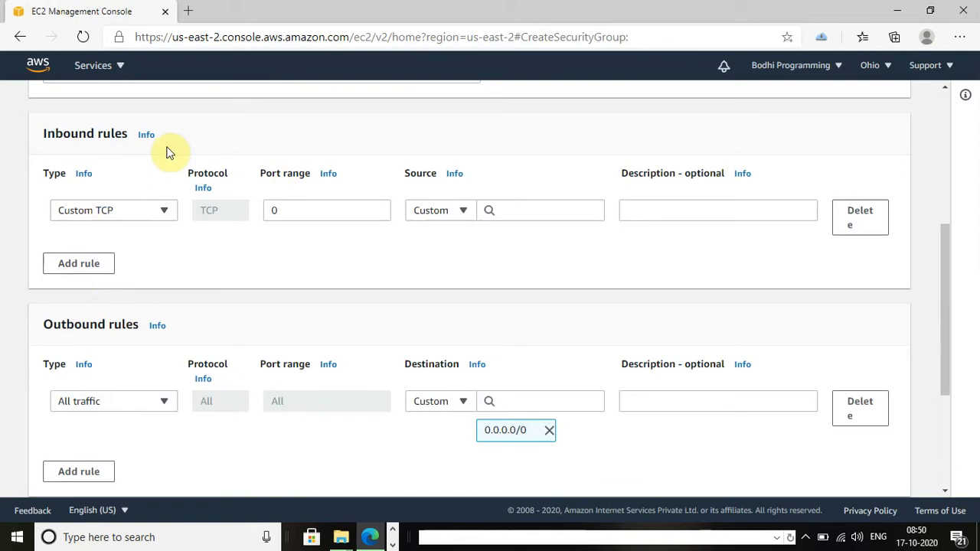
Change the Custom TCP inbound rule's port range from 0 to 5439
{"action": "left_click", "coordinate": [302, 213]}
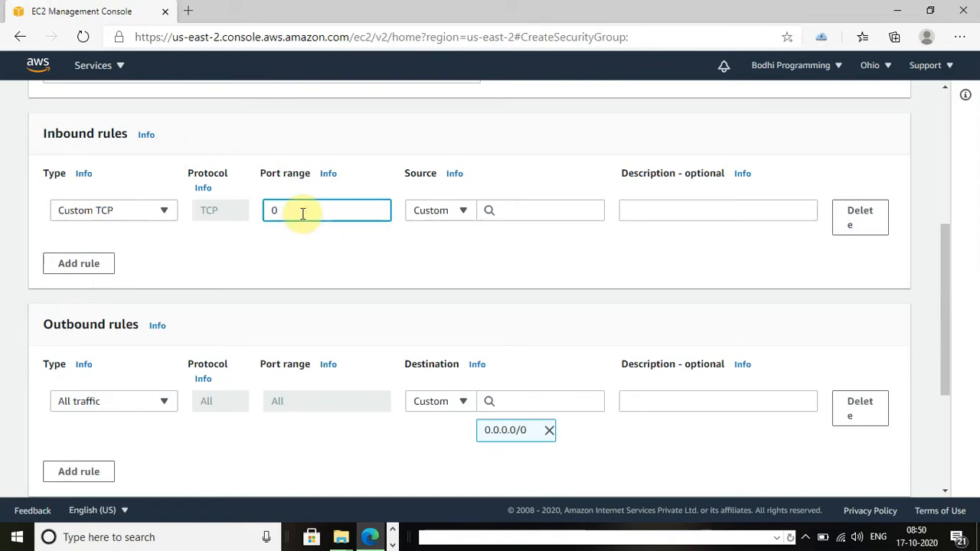
{"action": "left_click", "coordinate": [301, 212]}
{"action": "key", "text": "BackSpace"}
{"action": "type", "text": "5439"}
Keep the Custom source type and pick 0.0.0.0/0 from the suggested CIDR blocks for port 5439
{"action": "left_click", "coordinate": [463, 216]}
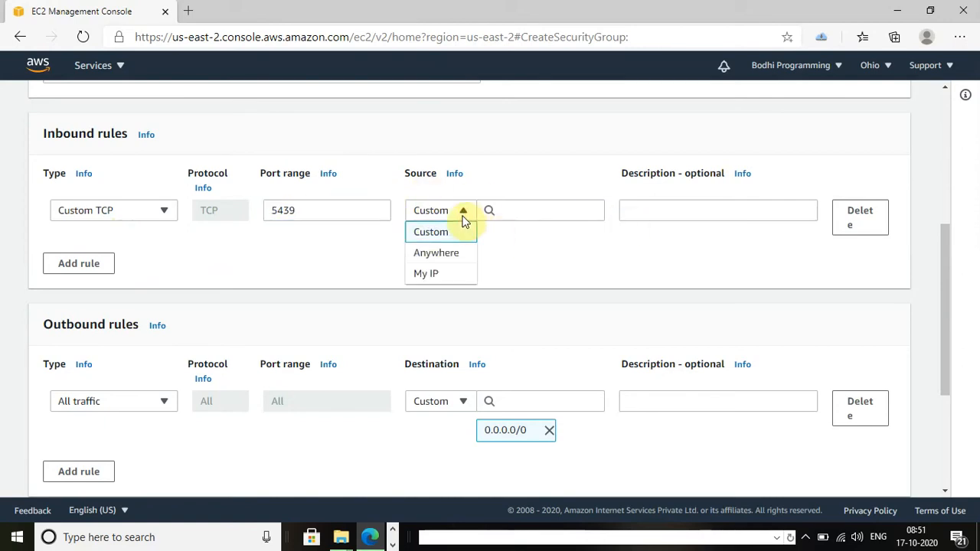
{"action": "left_click", "coordinate": [464, 218]}
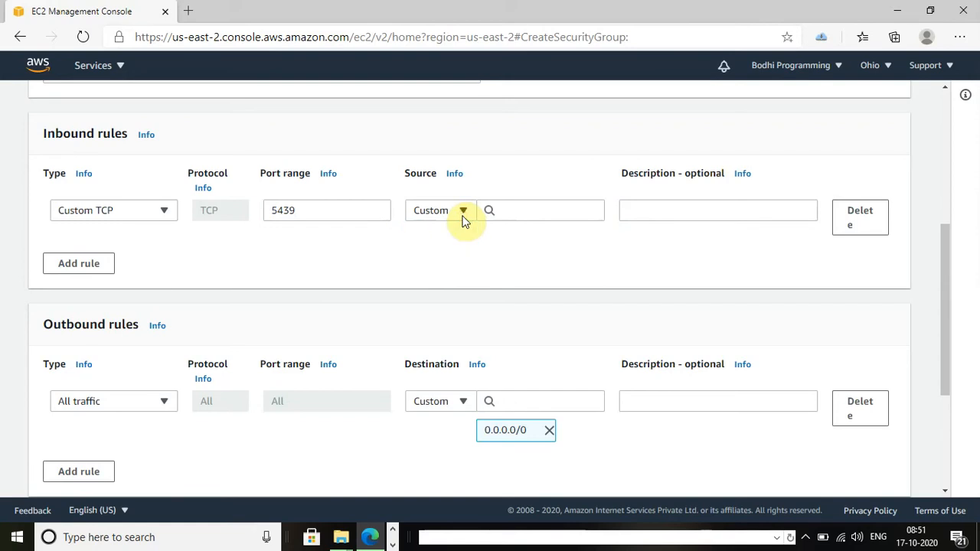
{"action": "left_click", "coordinate": [462, 216]}
{"action": "left_click", "coordinate": [462, 216]}
{"action": "left_click", "coordinate": [503, 212]}
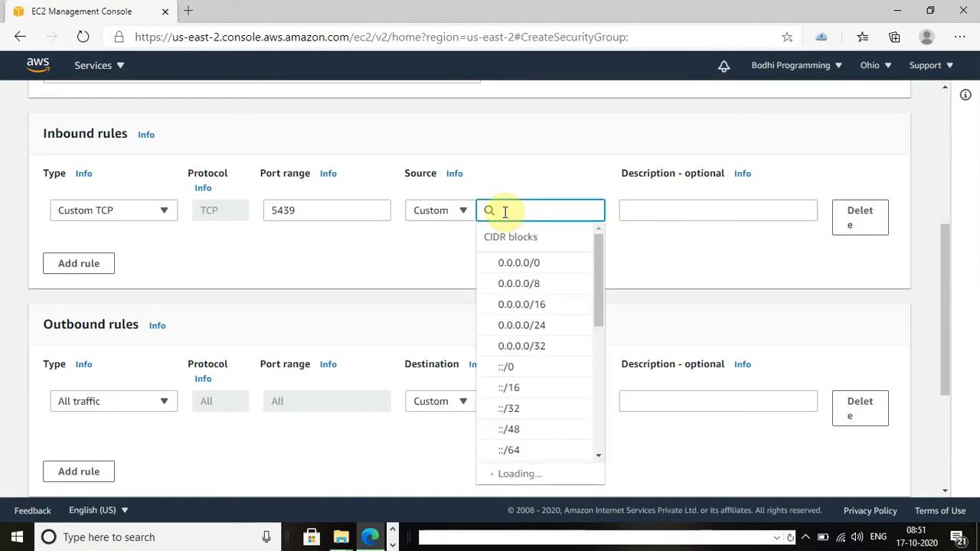
{"action": "left_click", "coordinate": [527, 264]}
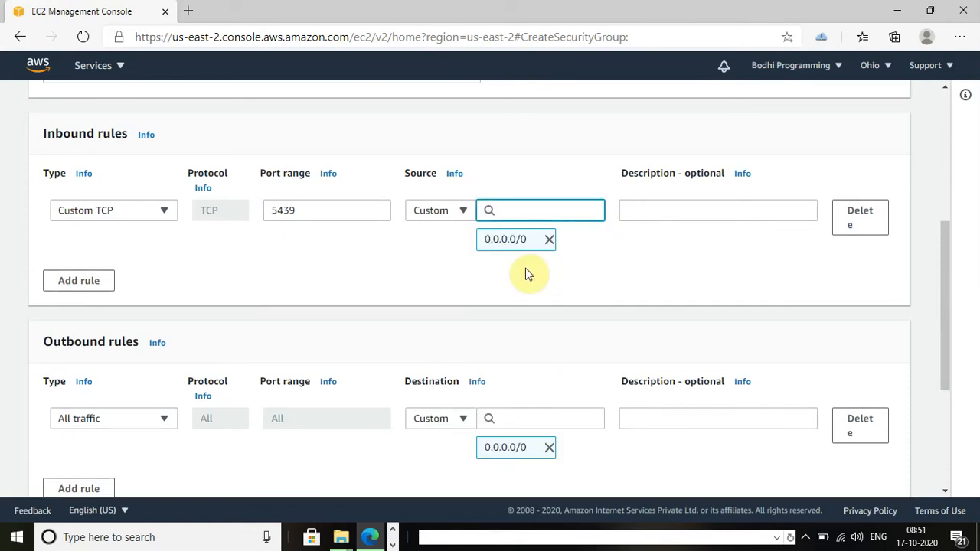
{"action": "left_click", "coordinate": [510, 239]}
{"action": "left_click_drag", "start_coordinate": [531, 243], "coordinate": [482, 240]}
{"action": "key", "text": "ctrl+c"}
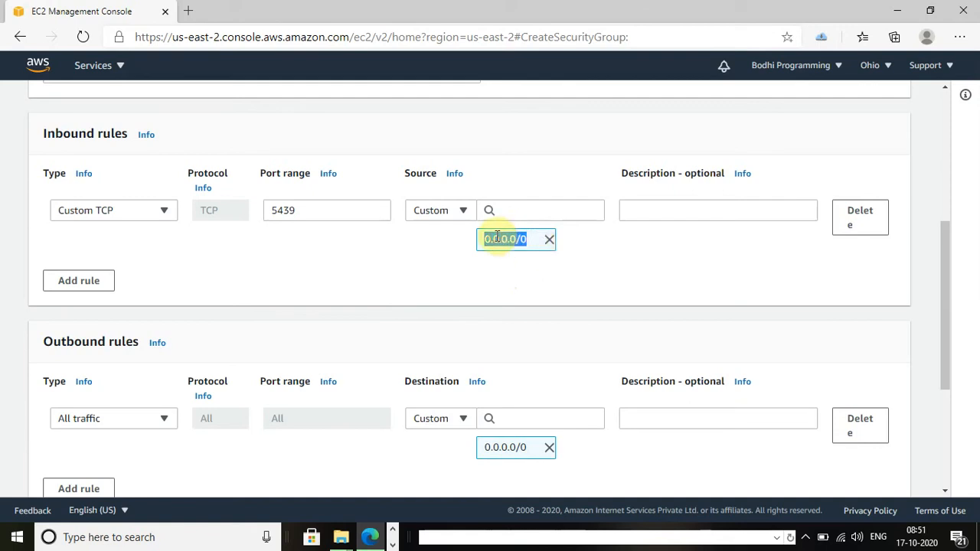
Paste 0.0.0.0/0 into the source search box and confirm it as the allowed inbound source
{"action": "left_click", "coordinate": [513, 219]}
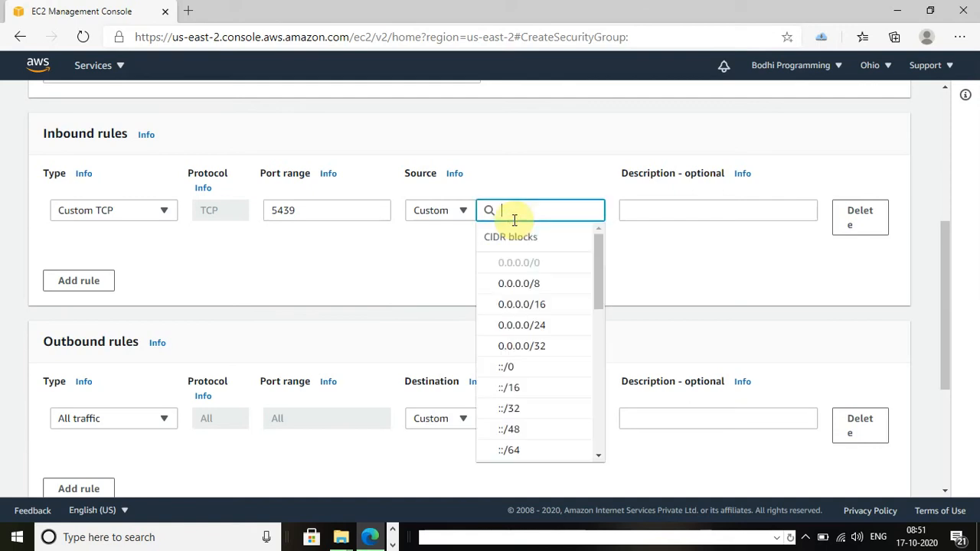
{"action": "key", "text": "ctrl+v"}
{"action": "key", "text": "Return"}
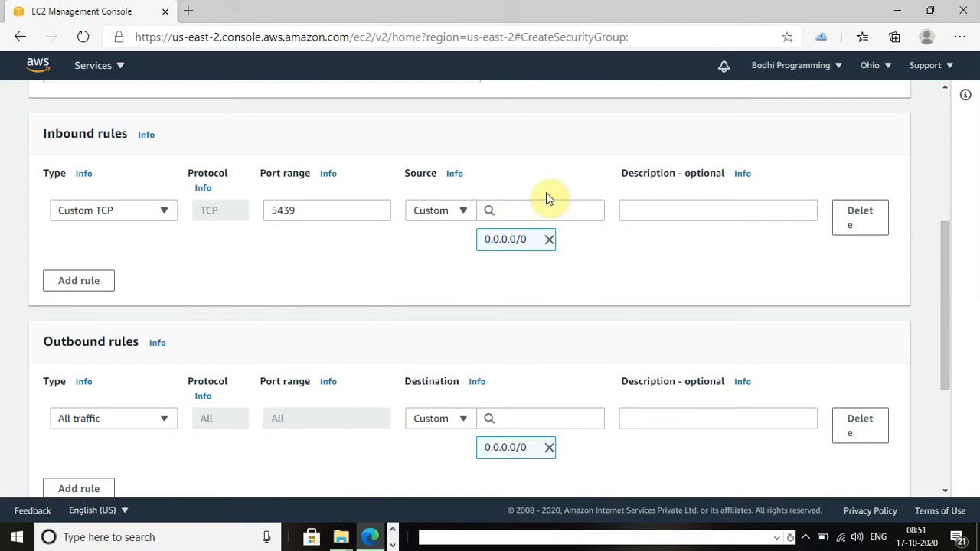
{"action": "left_click", "coordinate": [529, 211]}
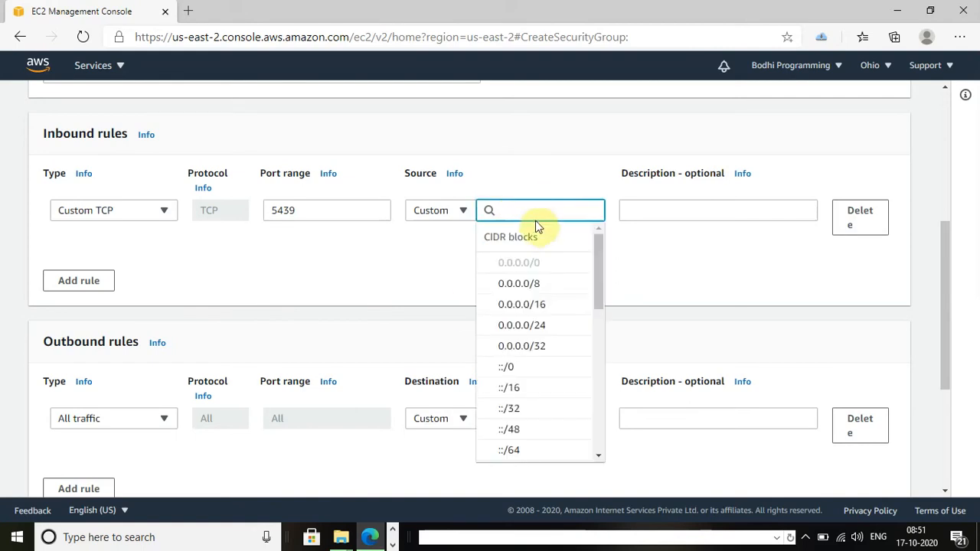
{"action": "left_click", "coordinate": [456, 299]}
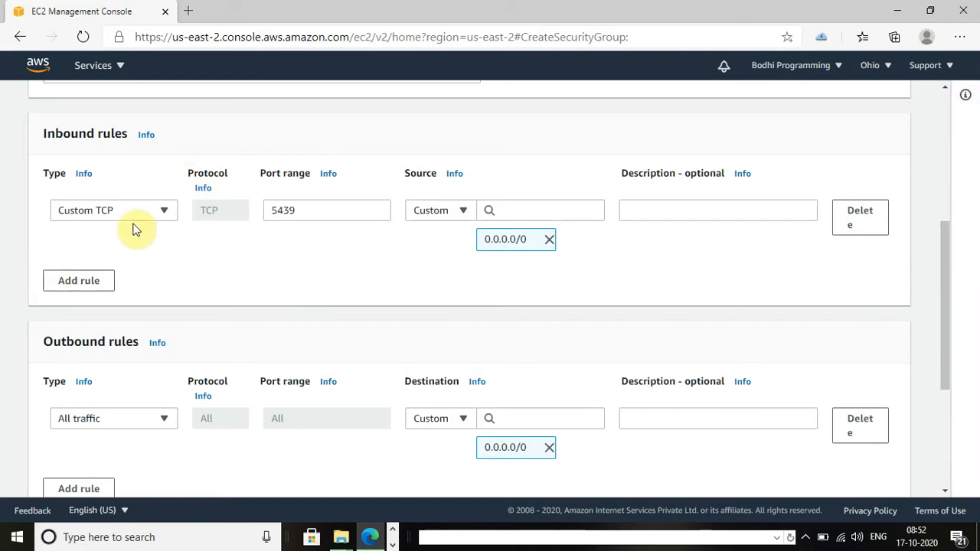
Create the redshift_sec_group security group with its inbound and outbound rules
{"action": "left_click_drag", "start_coordinate": [945, 243], "coordinate": [957, 363]}
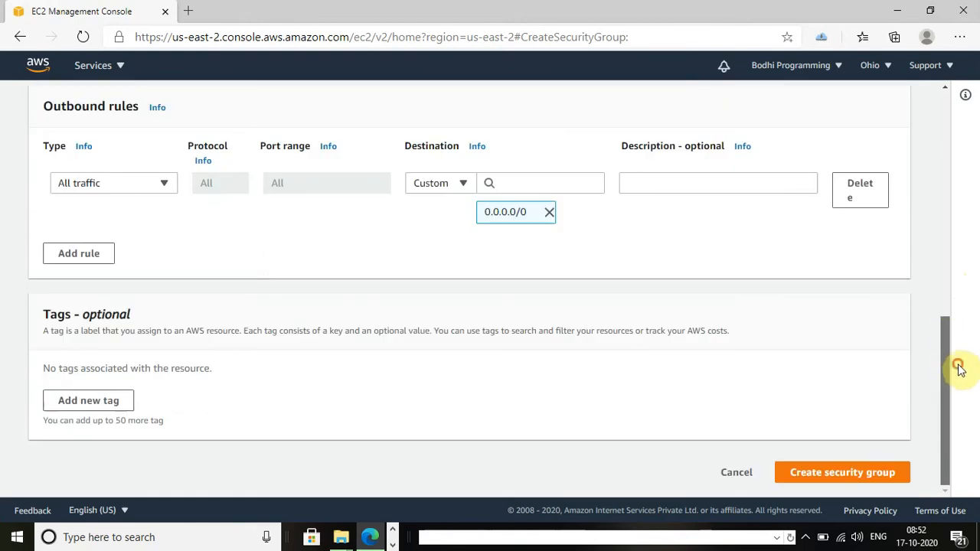
{"action": "left_click", "coordinate": [823, 483]}
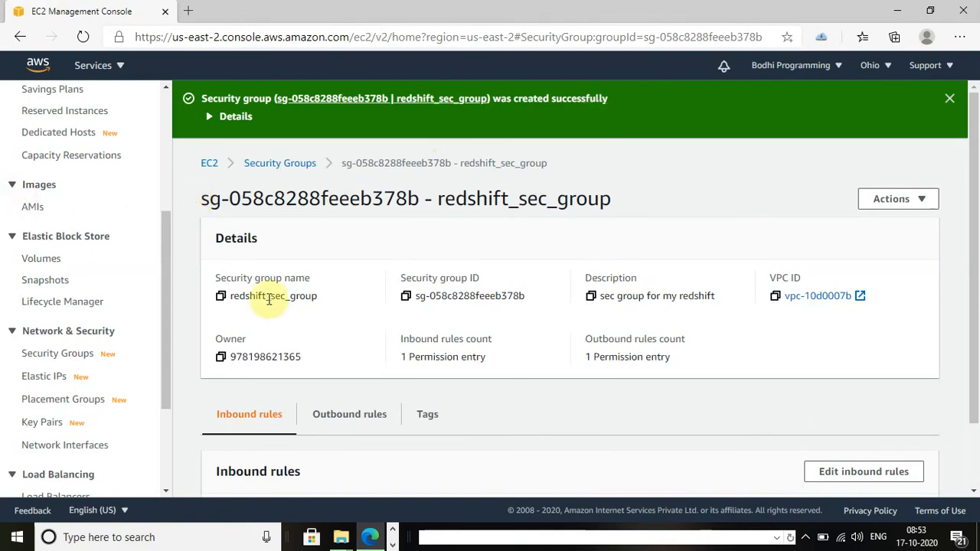
Search the AWS services list for 'red' and open Amazon Redshift
{"action": "left_click_drag", "start_coordinate": [164, 232], "coordinate": [166, 135]}
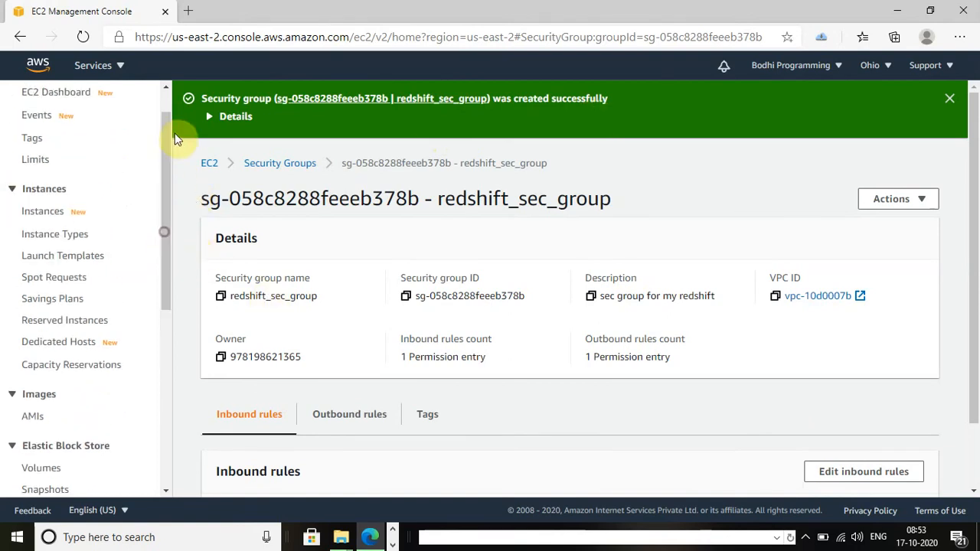
{"action": "left_click", "coordinate": [103, 72]}
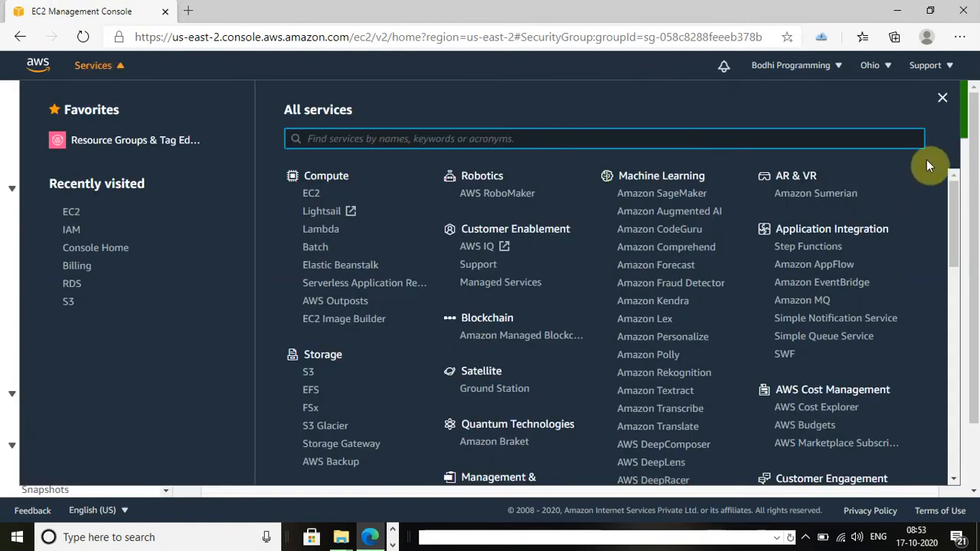
{"action": "scroll", "coordinate": [956, 212], "scroll_direction": "down", "scroll_amount": 1}
{"action": "left_click_drag", "start_coordinate": [956, 227], "coordinate": [959, 270]}
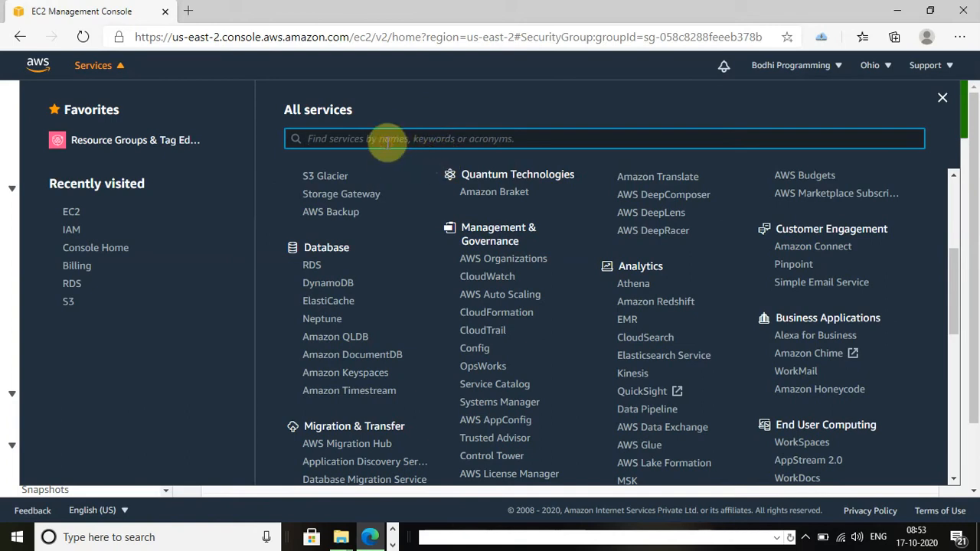
{"action": "type", "text": "red"}
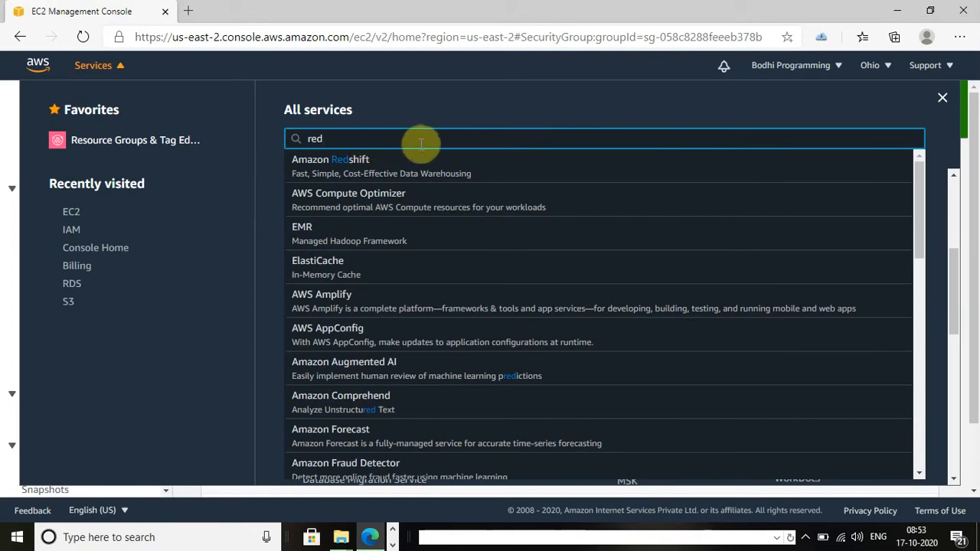
{"action": "left_click", "coordinate": [383, 175]}
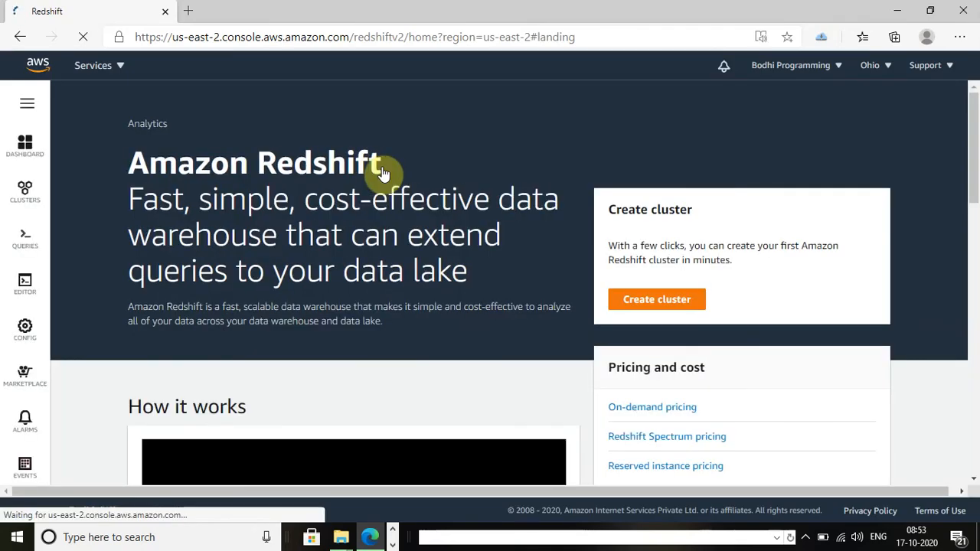
Start a new Redshift cluster from the Amazon Redshift landing page
{"action": "mouse_move", "coordinate": [975, 100]}
{"action": "left_mouse_down"}
{"action": "mouse_move", "coordinate": [976, 137]}
{"action": "mouse_move", "coordinate": [979, 97]}
{"action": "left_mouse_up"}
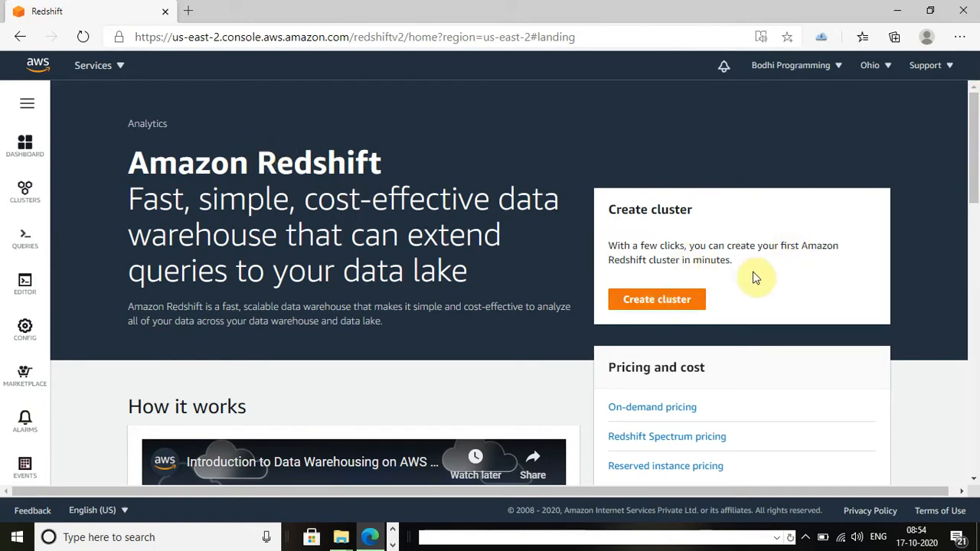
{"action": "left_click", "coordinate": [677, 306]}
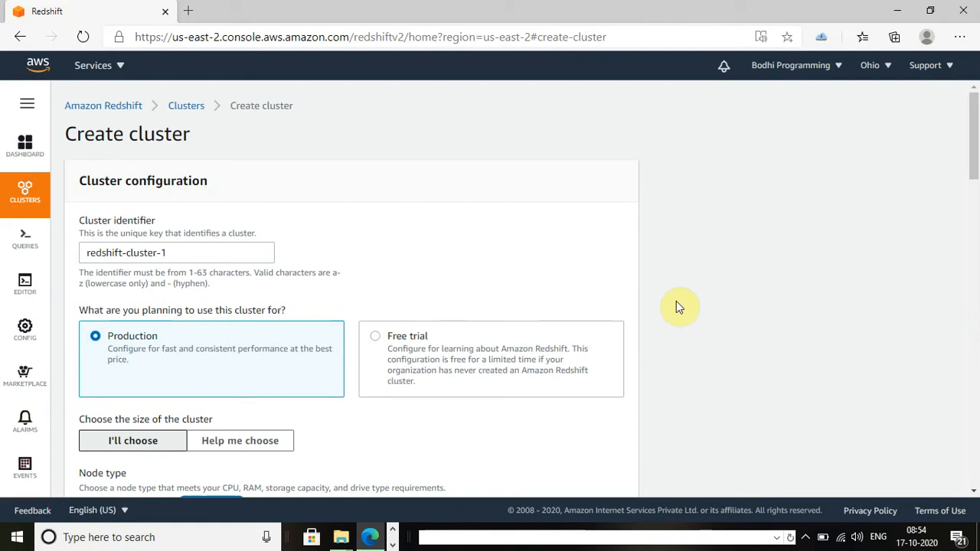
Return to Clusters, reopen the cluster form, review its defaults, and open the services list
{"action": "left_click_drag", "start_coordinate": [977, 131], "coordinate": [977, 242]}
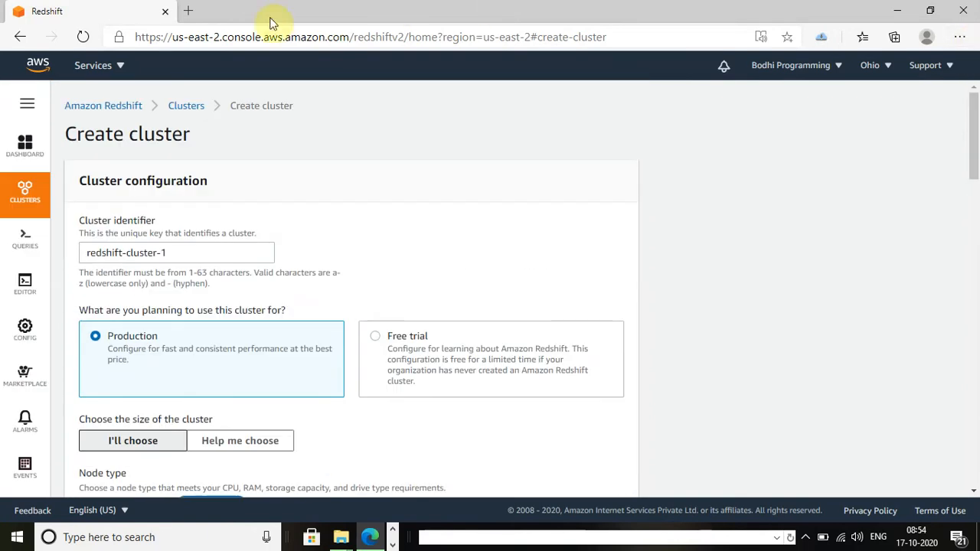
{"action": "left_click", "coordinate": [186, 108]}
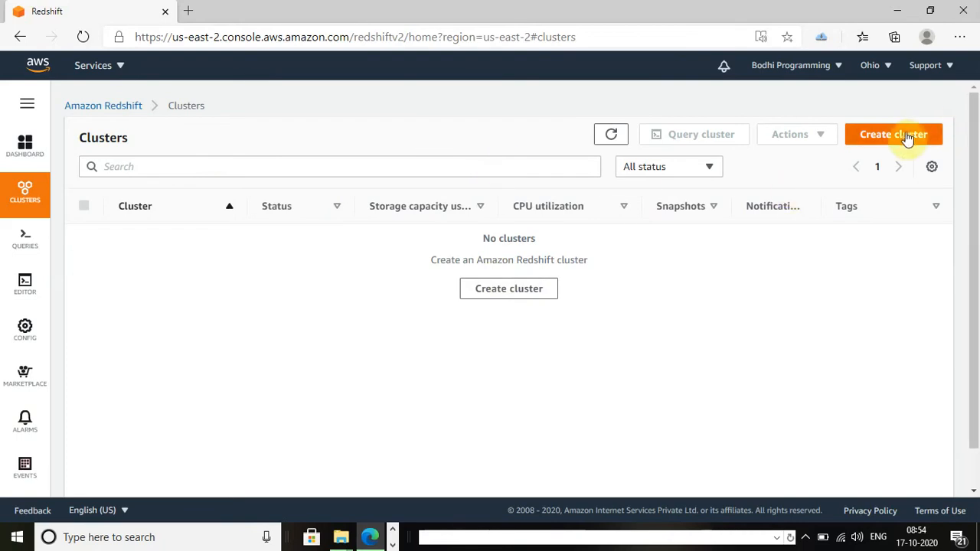
{"action": "left_click", "coordinate": [507, 290]}
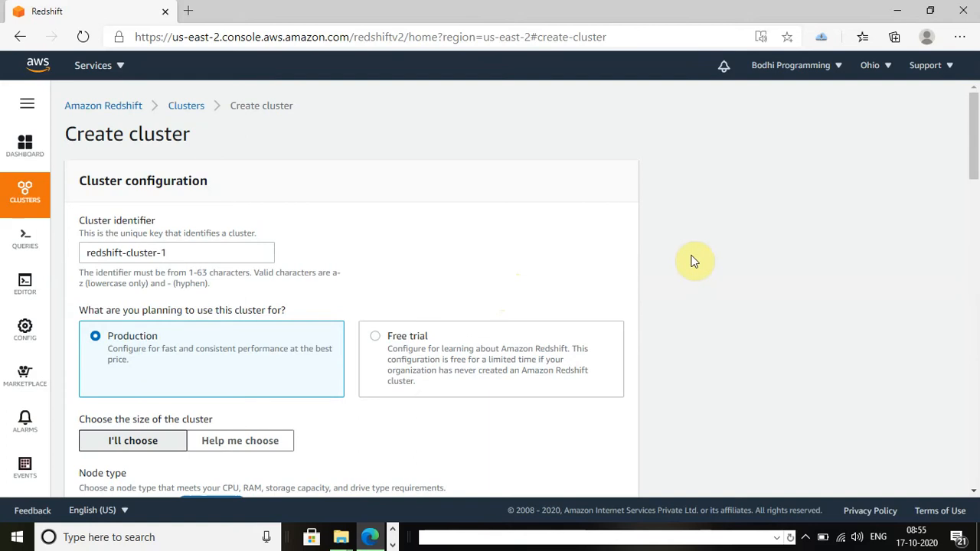
{"action": "left_click_drag", "start_coordinate": [974, 125], "coordinate": [968, 356]}
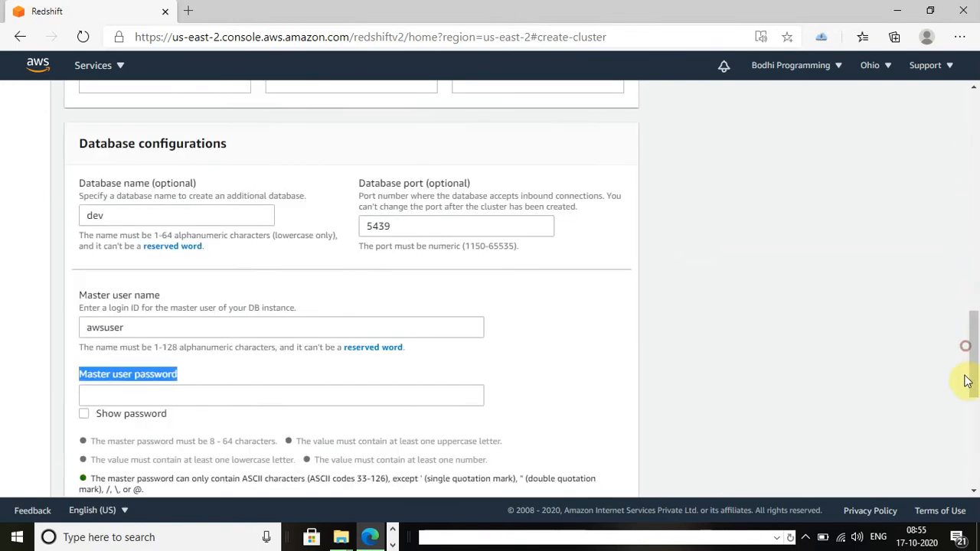
{"action": "left_click_drag", "start_coordinate": [968, 393], "coordinate": [974, 85]}
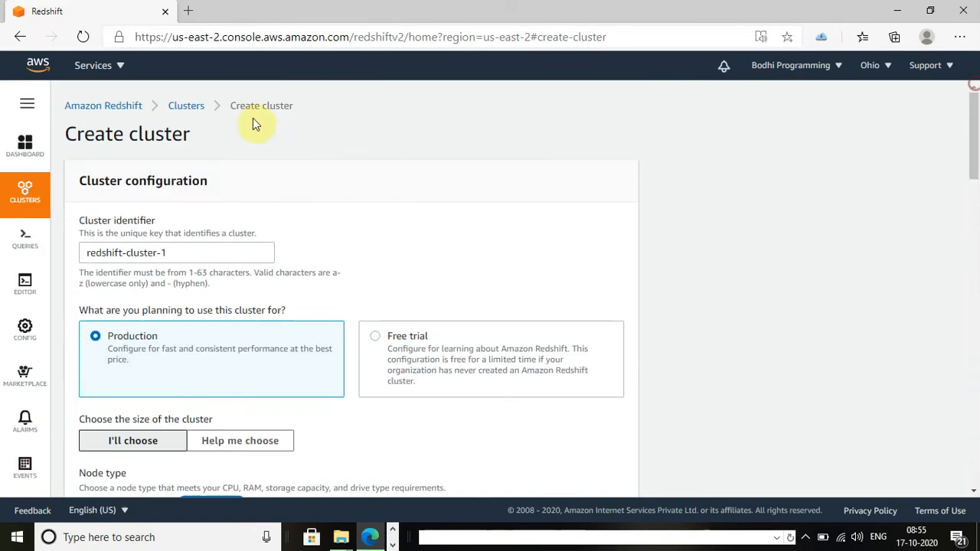
{"action": "left_click", "coordinate": [109, 68]}
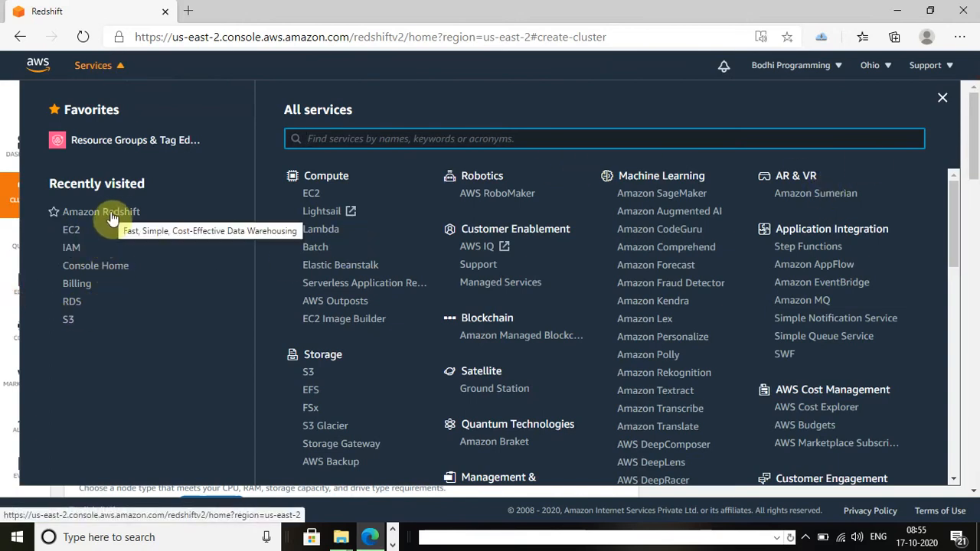
Search services for 'redshi' and return to the Amazon Redshift landing page
{"action": "left_click_drag", "start_coordinate": [957, 208], "coordinate": [969, 429]}
{"action": "left_click_drag", "start_coordinate": [966, 377], "coordinate": [407, 122]}
{"action": "left_click", "coordinate": [322, 143]}
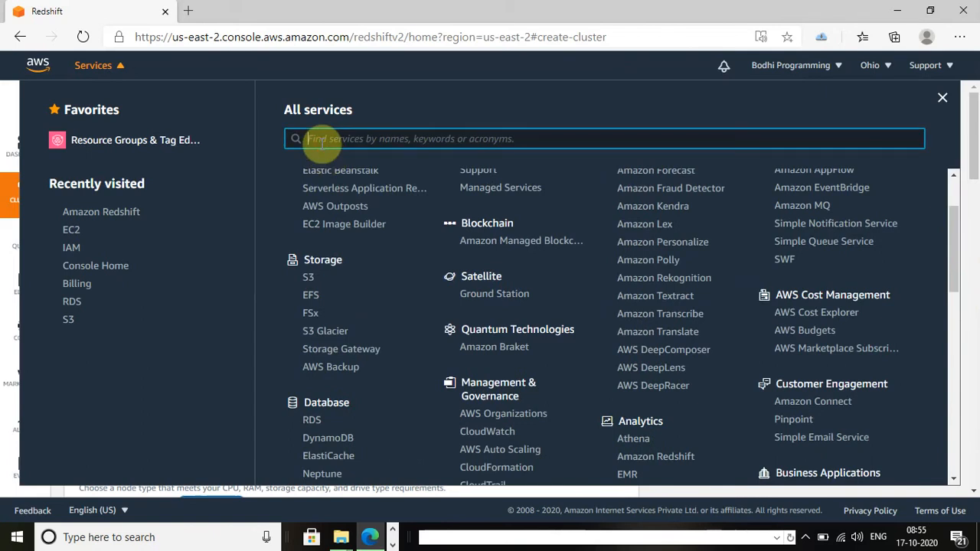
{"action": "type", "text": "redshift"}
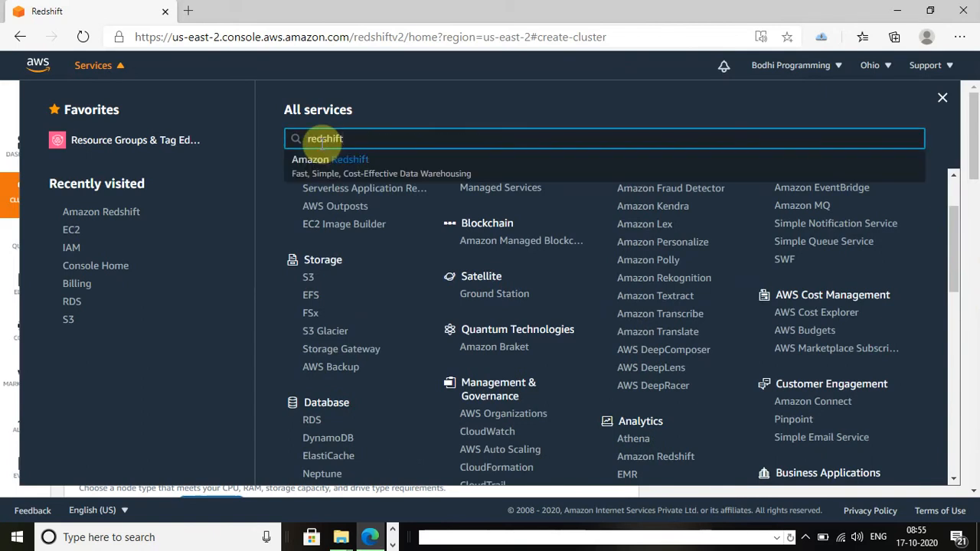
{"action": "left_click", "coordinate": [360, 175]}
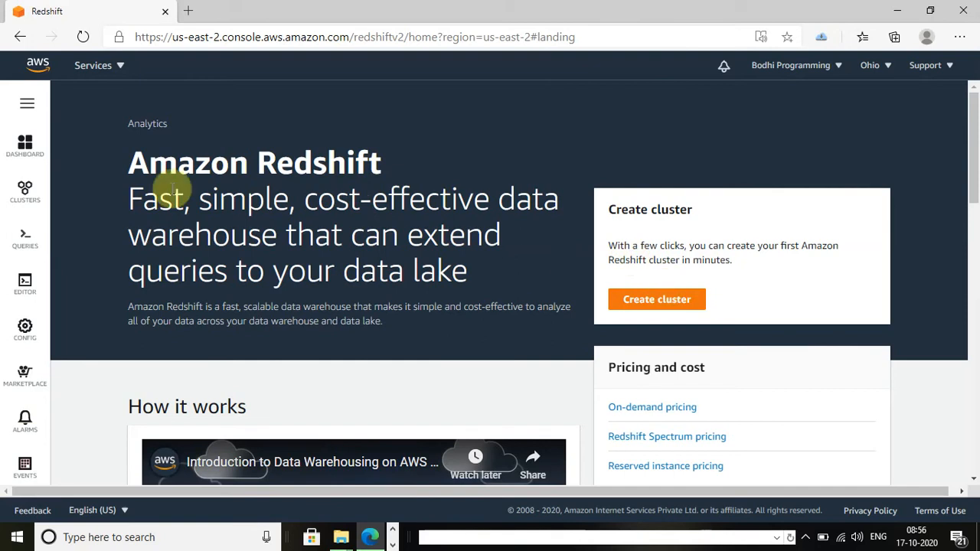
Switch to the Ohio Redshift dashboard showing 0 clusters and close the tutorial banner
{"action": "left_click", "coordinate": [23, 155]}
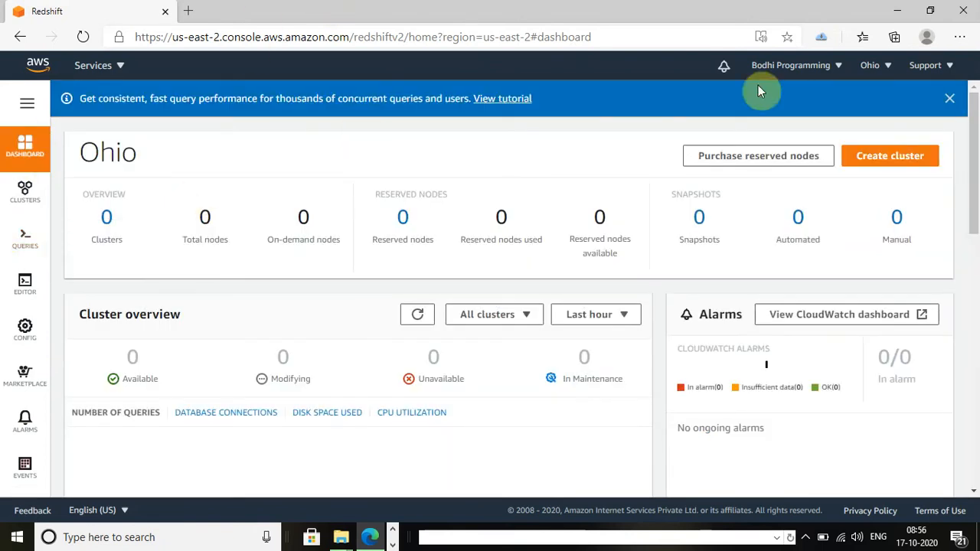
{"action": "mouse_move", "coordinate": [969, 121]}
{"action": "left_mouse_down"}
{"action": "mouse_move", "coordinate": [974, 230]}
{"action": "mouse_move", "coordinate": [976, 125]}
{"action": "left_mouse_up"}
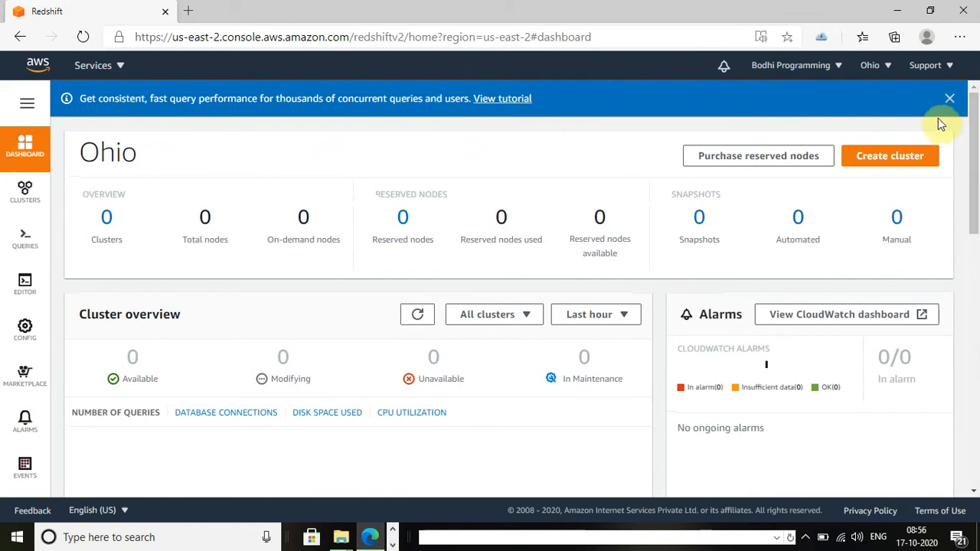
{"action": "left_click", "coordinate": [949, 99]}
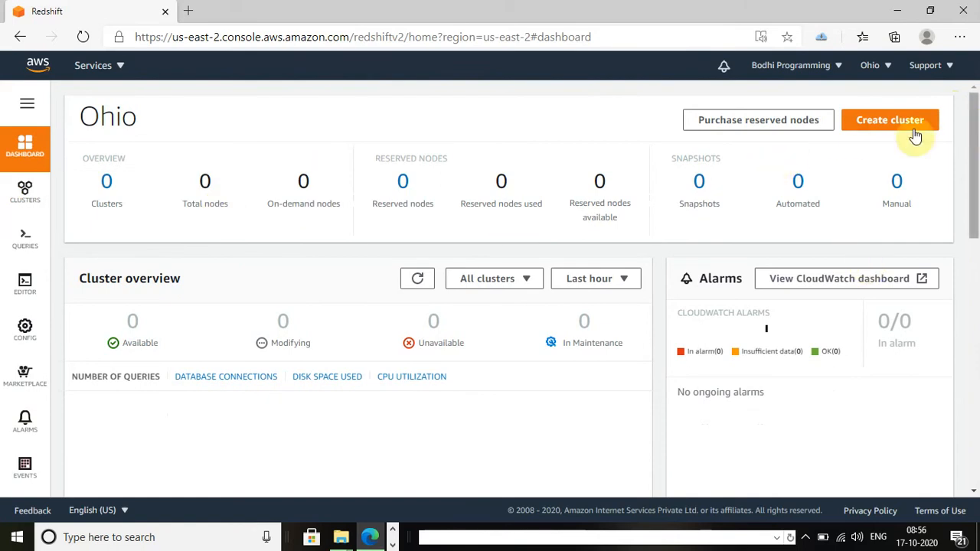
Begin a Free trial cluster (dc2.large, 1 node) and start erasing the redshift-cluster-1 identifier
{"action": "left_click", "coordinate": [875, 132]}
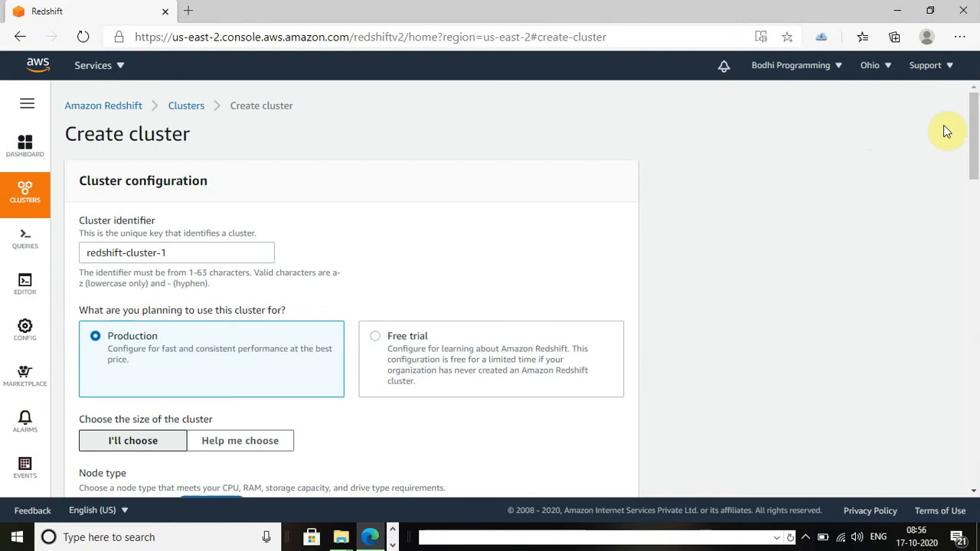
{"action": "mouse_move", "coordinate": [974, 122]}
{"action": "left_mouse_down"}
{"action": "mouse_move", "coordinate": [974, 133]}
{"action": "mouse_move", "coordinate": [974, 122]}
{"action": "left_mouse_up"}
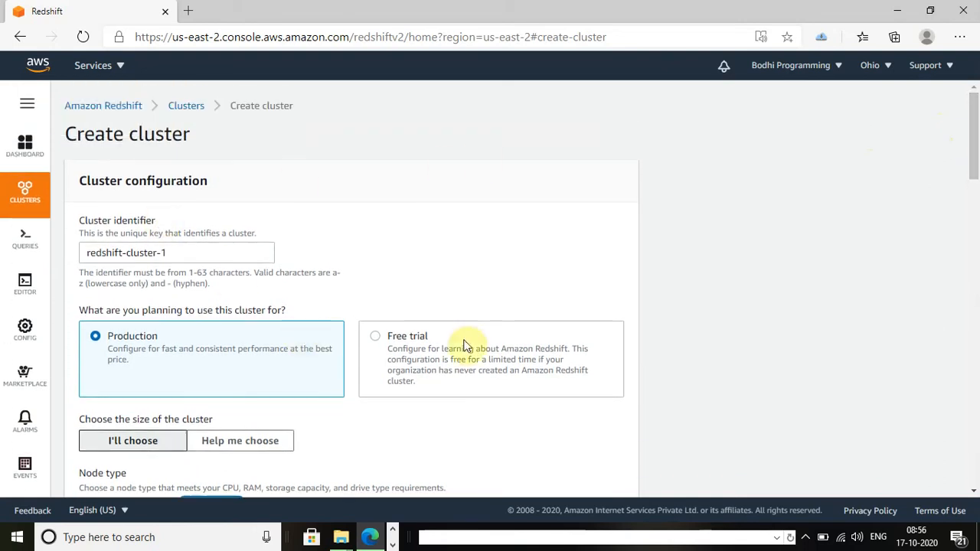
{"action": "left_click", "coordinate": [369, 343]}
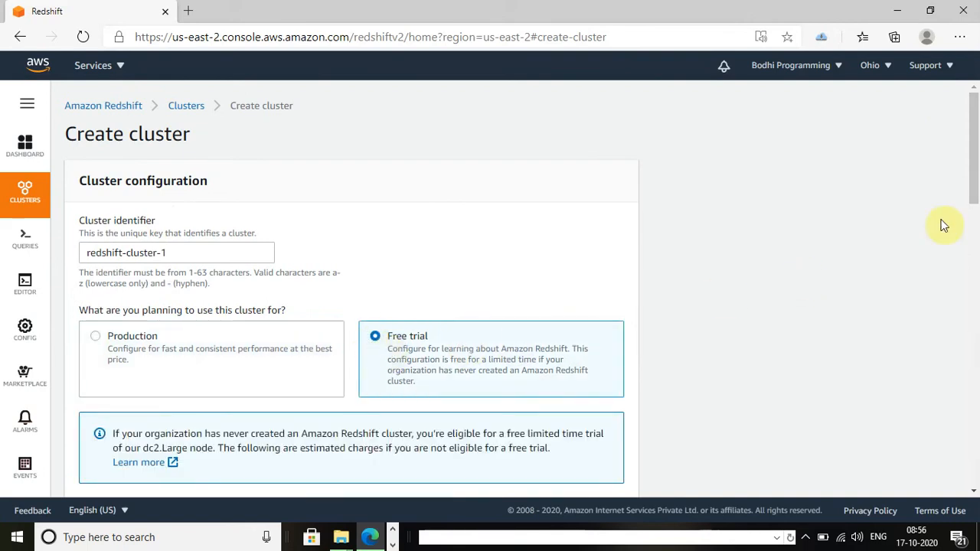
{"action": "mouse_move", "coordinate": [972, 174]}
{"action": "left_mouse_down"}
{"action": "mouse_move", "coordinate": [975, 251]}
{"action": "mouse_move", "coordinate": [973, 186]}
{"action": "left_mouse_up"}
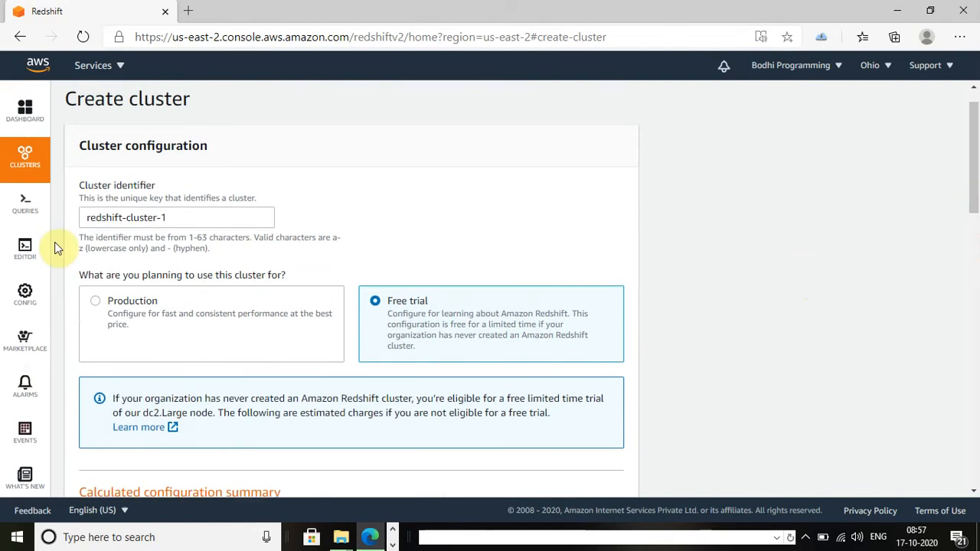
{"action": "left_click", "coordinate": [177, 219]}
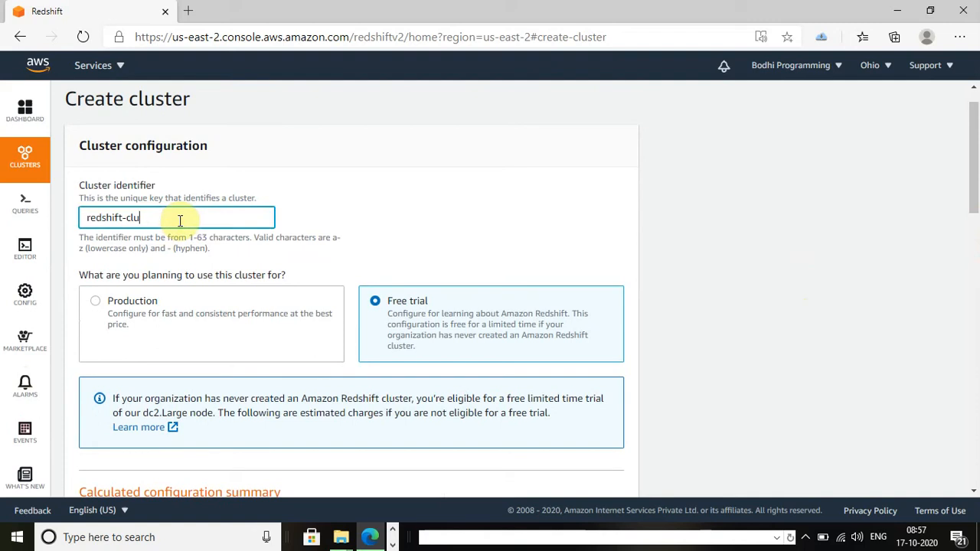
{"action": "key", "text": "BackSpace"}
{"action": "key", "text": "BackSpace"}
{"action": "key", "text": "BackSpace"}
{"action": "key", "text": "BackSpace"}
{"action": "key", "text": "BackSpace"}
{"action": "key", "text": "BackSpace"}
{"action": "key", "text": "BackSpace"}
{"action": "key", "text": "BackSpace"}
{"action": "key", "text": "BackSpace"}
{"action": "key", "text": "BackSpace"}
{"action": "key", "text": "BackSpace"}
{"action": "key", "text": "BackSpace"}
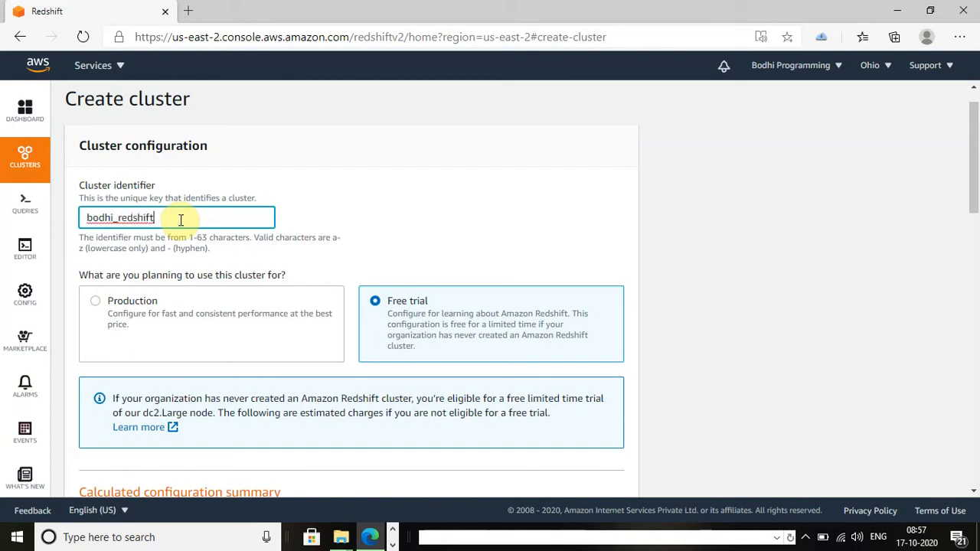
{"action": "scroll", "coordinate": [974, 113], "scroll_direction": "down", "scroll_amount": 1}
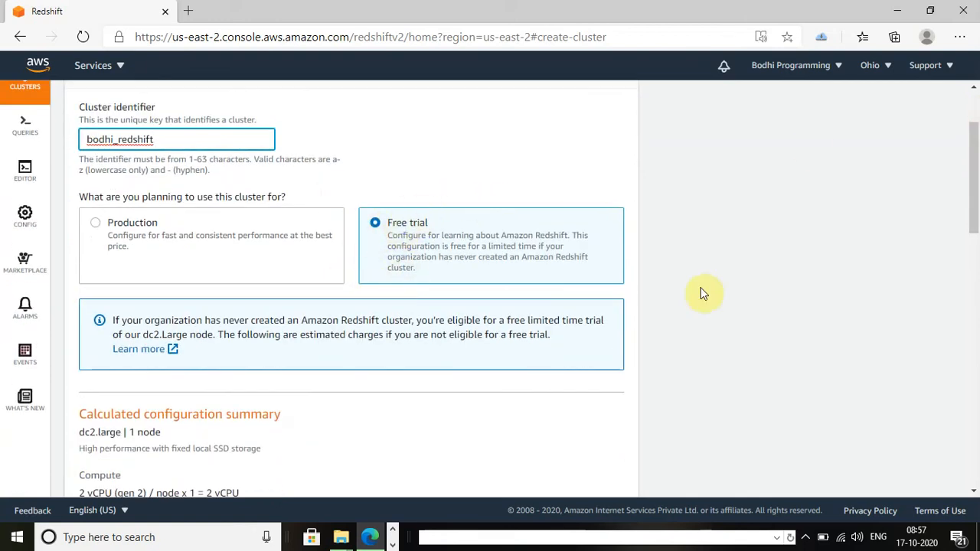
{"action": "scroll", "coordinate": [975, 218], "scroll_direction": "down", "scroll_amount": 1}
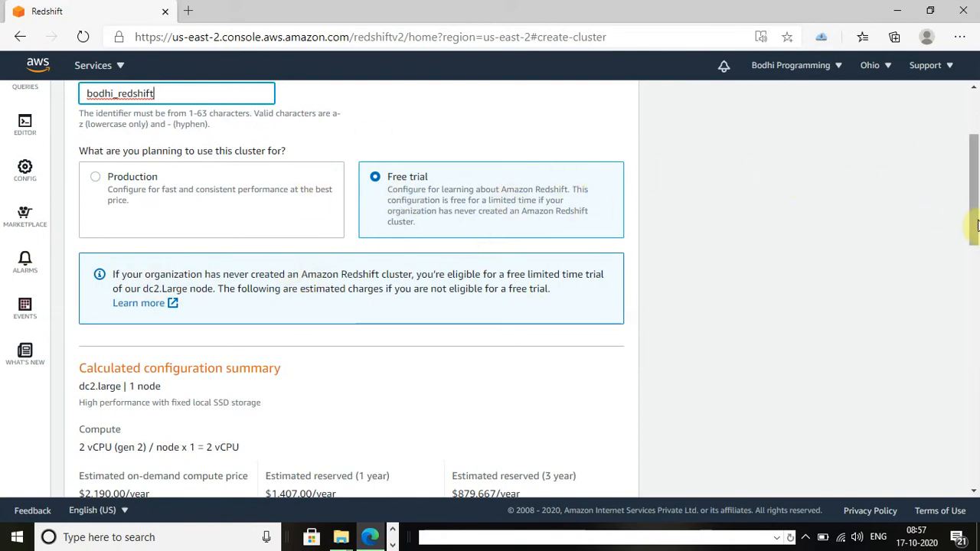
{"action": "left_click_drag", "start_coordinate": [976, 212], "coordinate": [978, 263]}
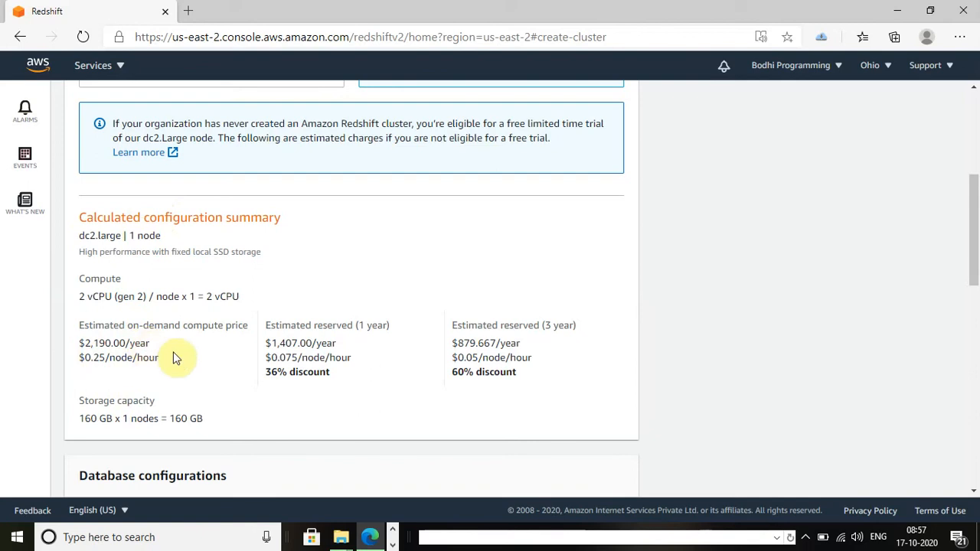
{"action": "left_click_drag", "start_coordinate": [976, 180], "coordinate": [977, 215]}
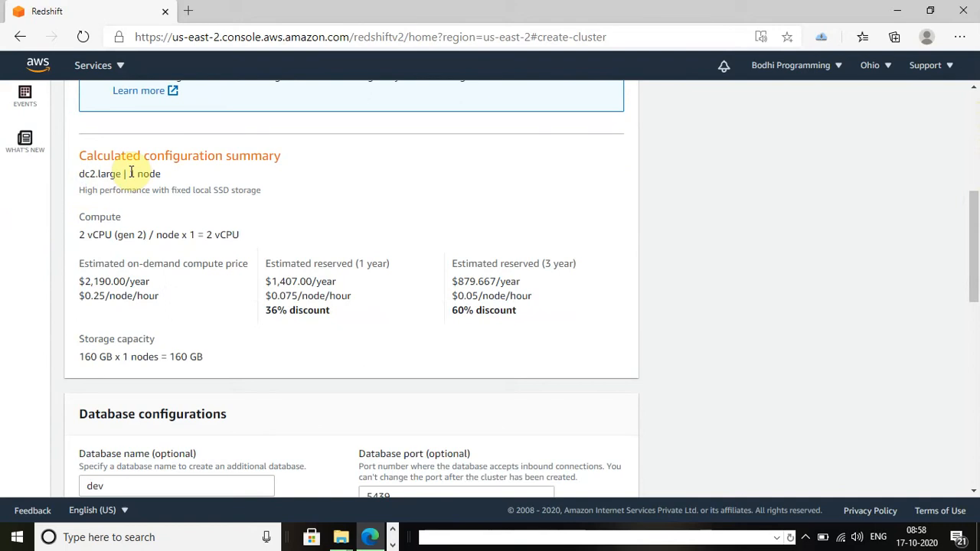
{"action": "left_click_drag", "start_coordinate": [974, 213], "coordinate": [977, 259]}
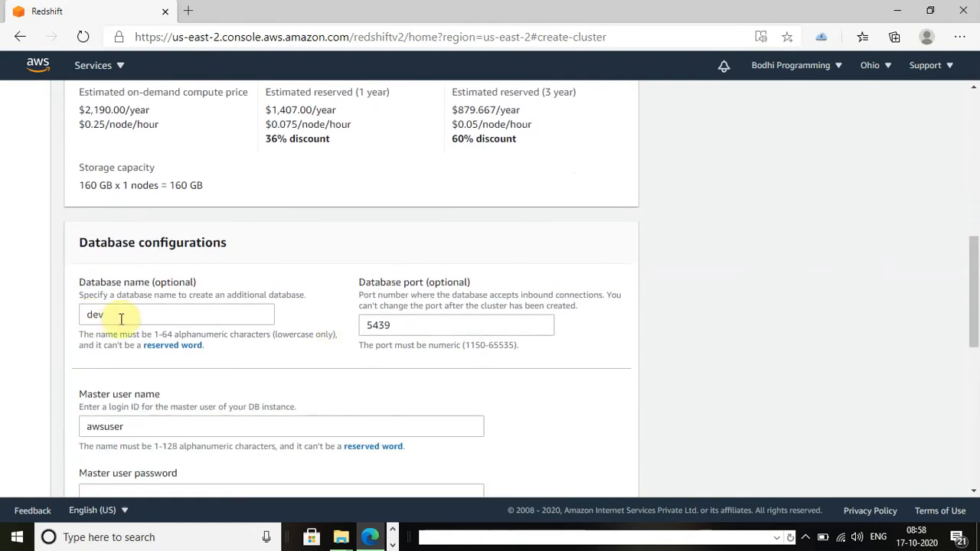
Replace the default awsuser master user name with a custom login name
{"action": "double_click", "coordinate": [121, 319]}
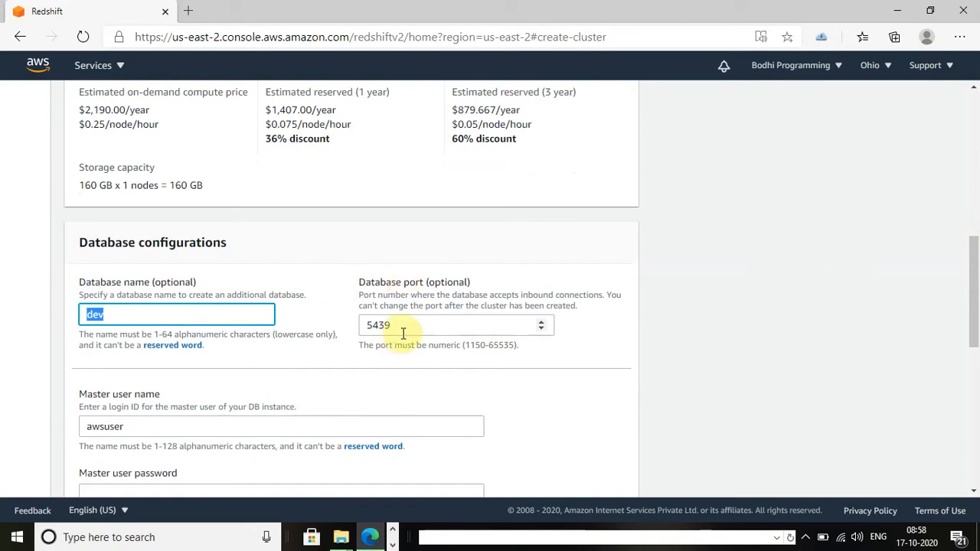
{"action": "left_click_drag", "start_coordinate": [974, 326], "coordinate": [976, 374]}
{"action": "left_click", "coordinate": [134, 250]}
{"action": "double_click", "coordinate": [134, 251]}
{"action": "type", "text": "awsus"}
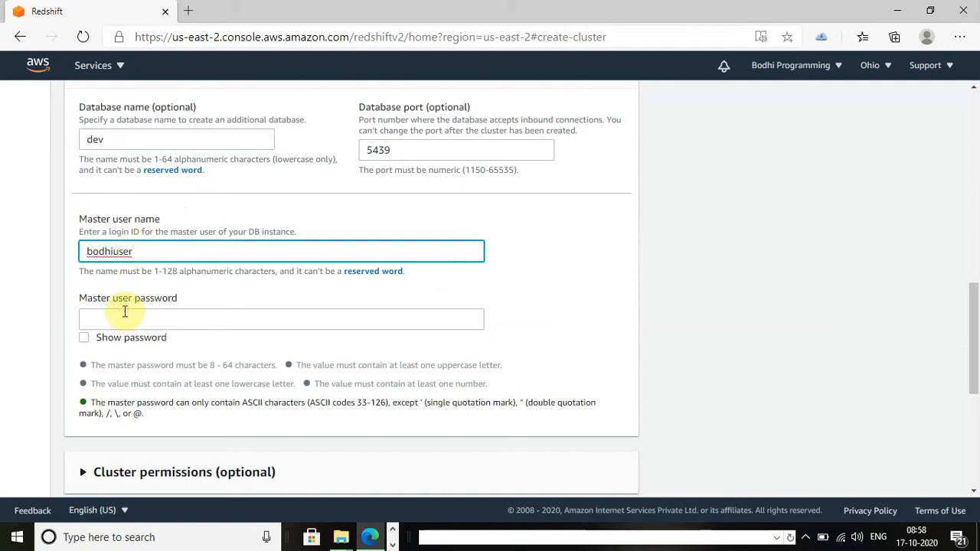
Enter the master user password for the cluster
{"action": "left_click", "coordinate": [103, 320]}
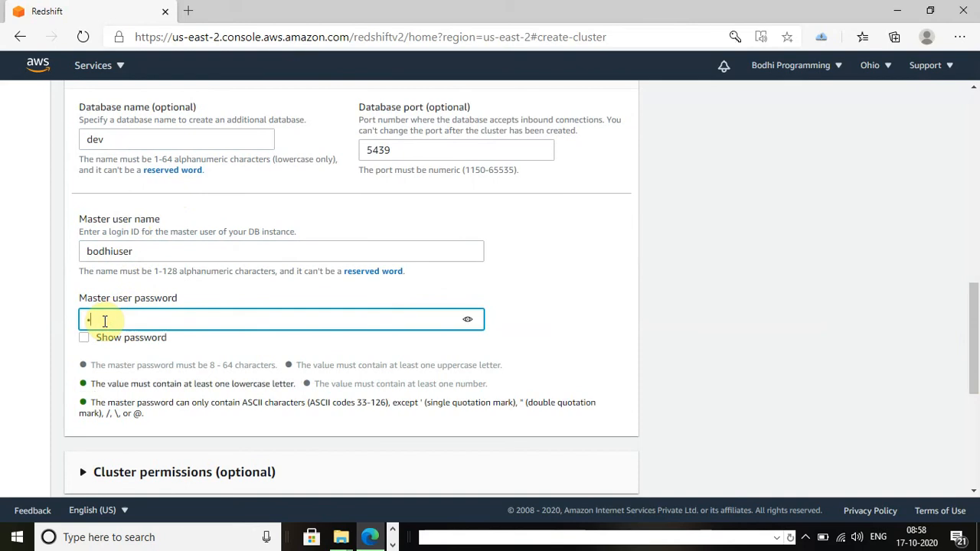
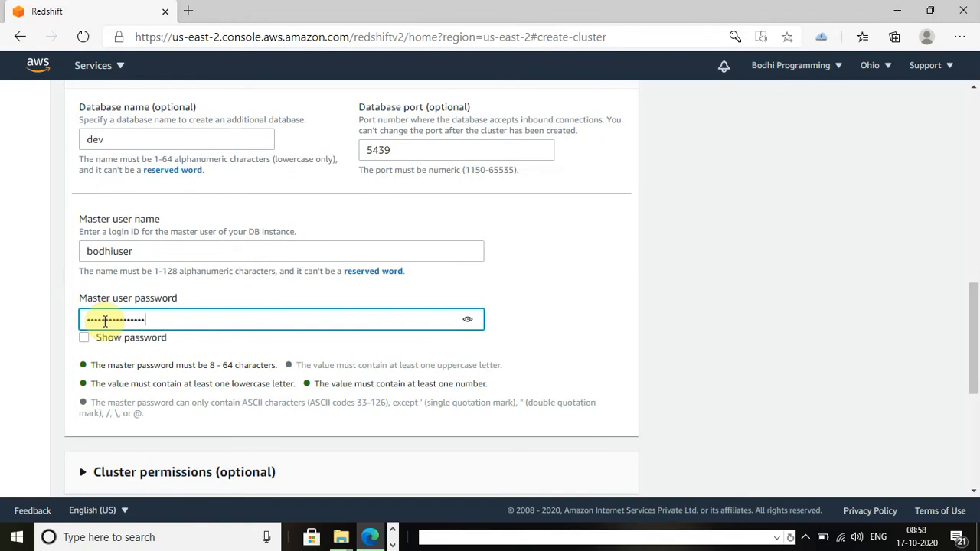
{"action": "left_click_drag", "start_coordinate": [978, 329], "coordinate": [977, 413]}
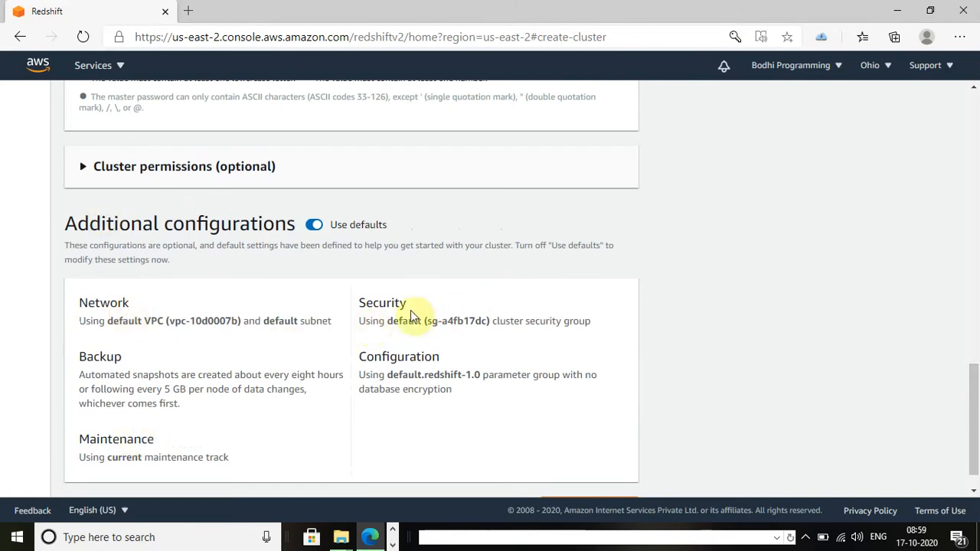
Attach the bodhirole IAM role to the cluster under Cluster permissions
{"action": "left_click", "coordinate": [88, 180]}
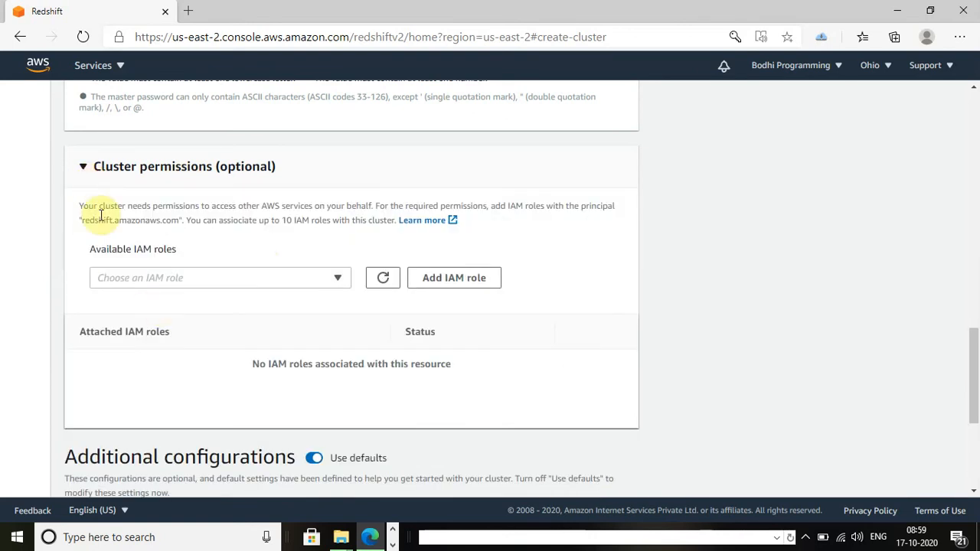
{"action": "left_click", "coordinate": [142, 277]}
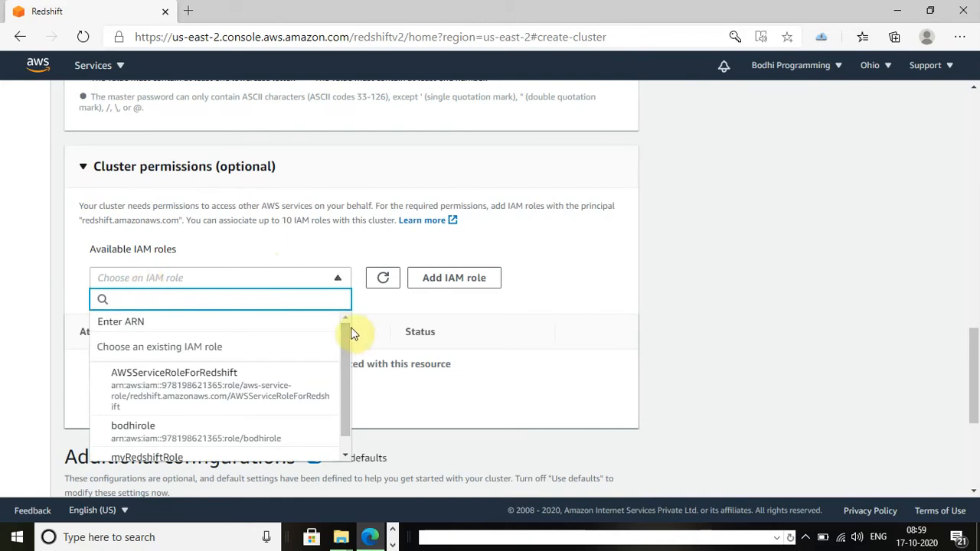
{"action": "left_click_drag", "start_coordinate": [350, 330], "coordinate": [347, 353]}
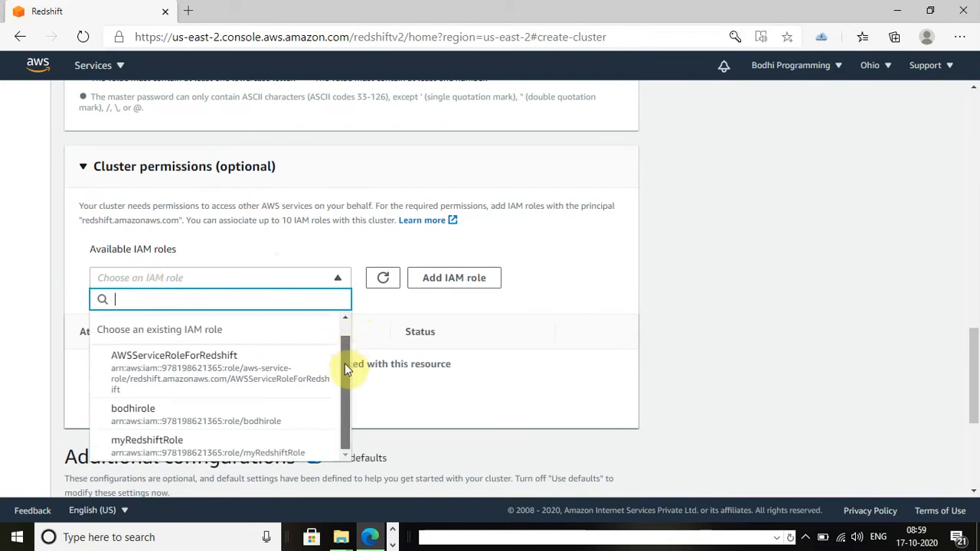
{"action": "left_click", "coordinate": [133, 417]}
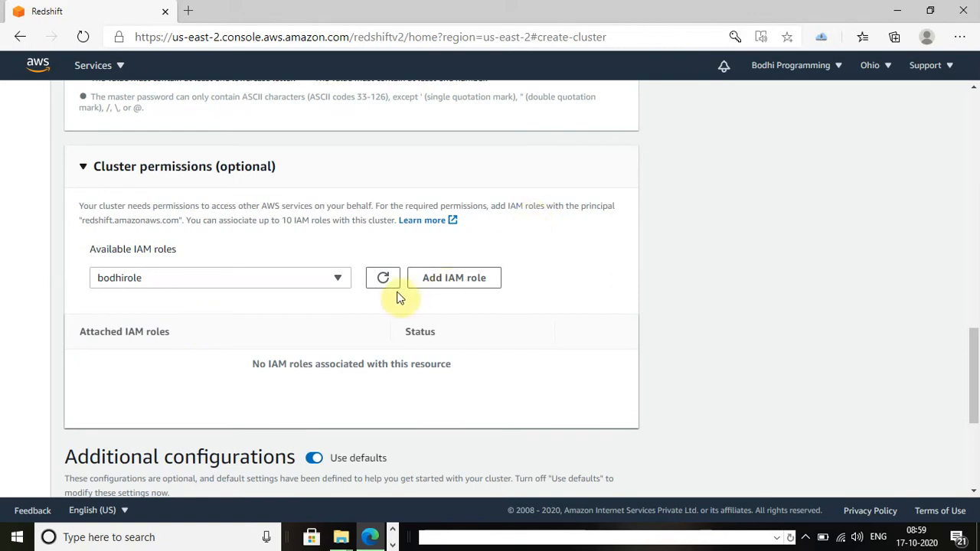
{"action": "left_click", "coordinate": [445, 281]}
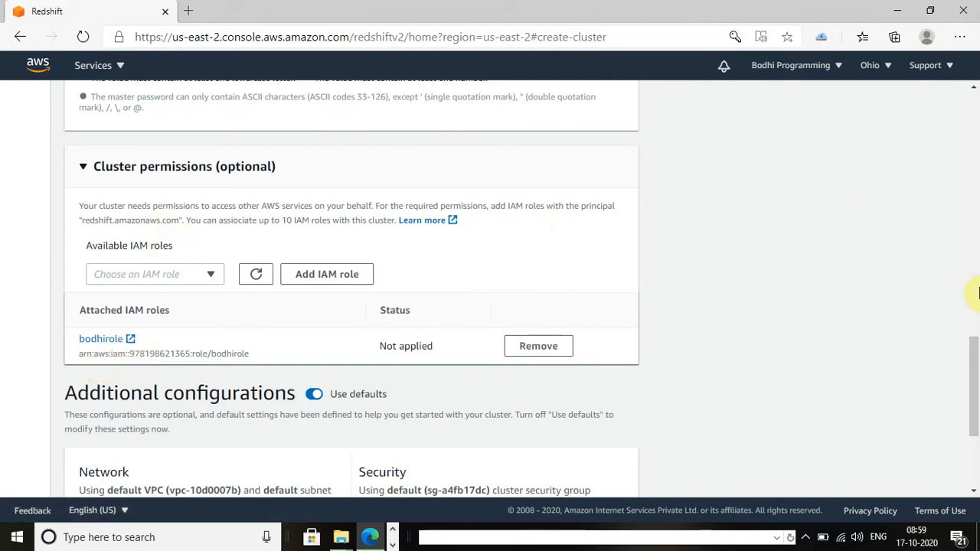
{"action": "left_click_drag", "start_coordinate": [976, 360], "coordinate": [976, 377]}
{"action": "scroll", "coordinate": [460, 346], "scroll_direction": "down", "scroll_amount": 1}
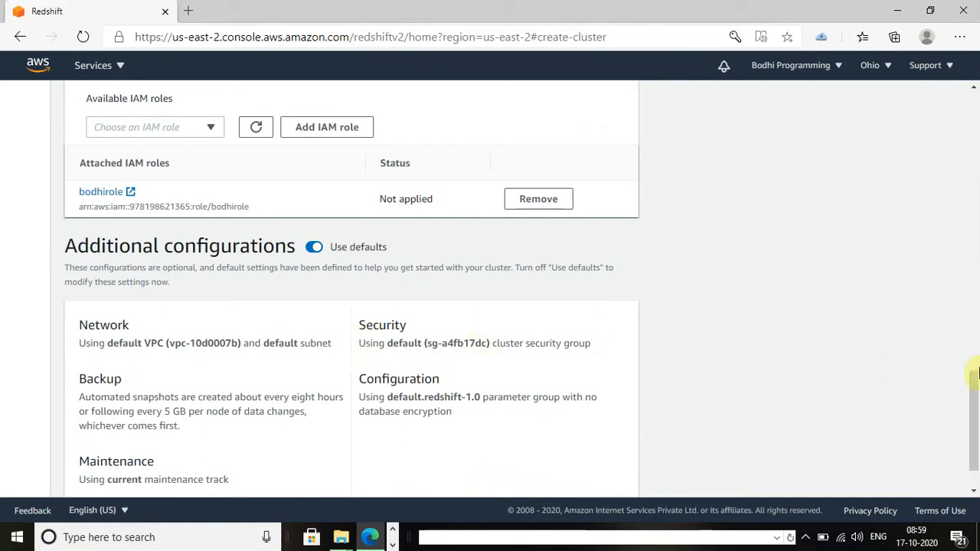
Turn off Use defaults and expand the Network and security section
{"action": "left_click", "coordinate": [314, 249]}
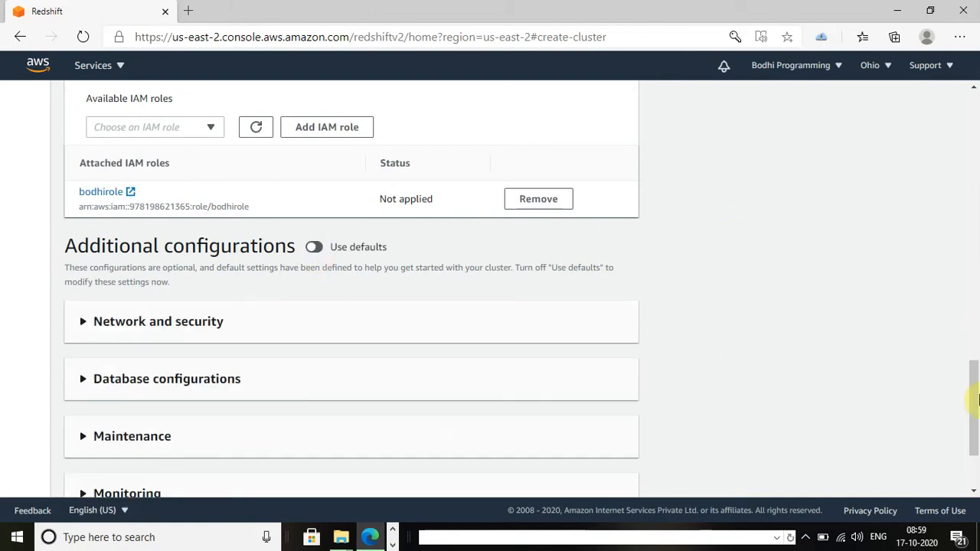
{"action": "mouse_move", "coordinate": [974, 373]}
{"action": "left_mouse_down"}
{"action": "mouse_move", "coordinate": [978, 414]}
{"action": "mouse_move", "coordinate": [974, 379]}
{"action": "left_mouse_up"}
{"action": "left_click", "coordinate": [81, 328]}
{"action": "left_click", "coordinate": [82, 328]}
{"action": "double_click", "coordinate": [82, 327]}
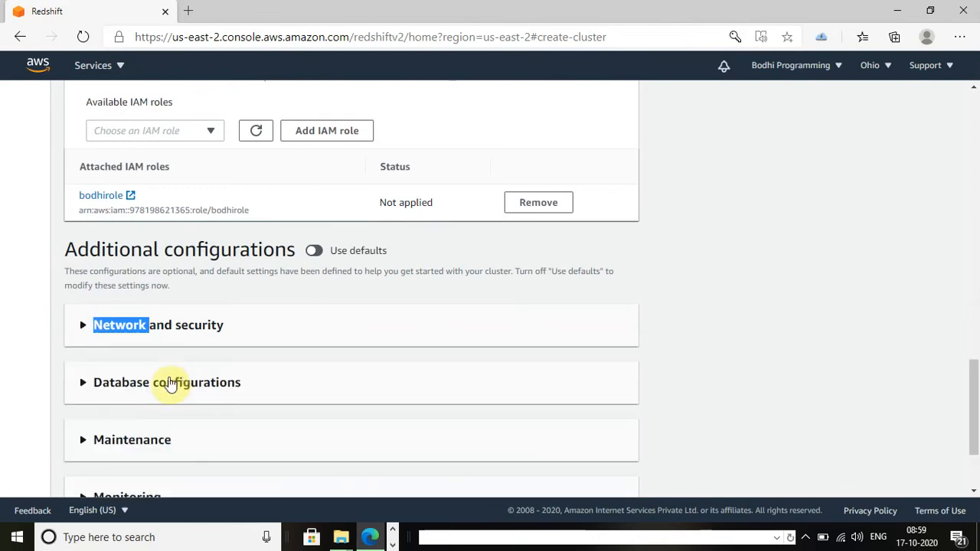
{"action": "left_click", "coordinate": [88, 335]}
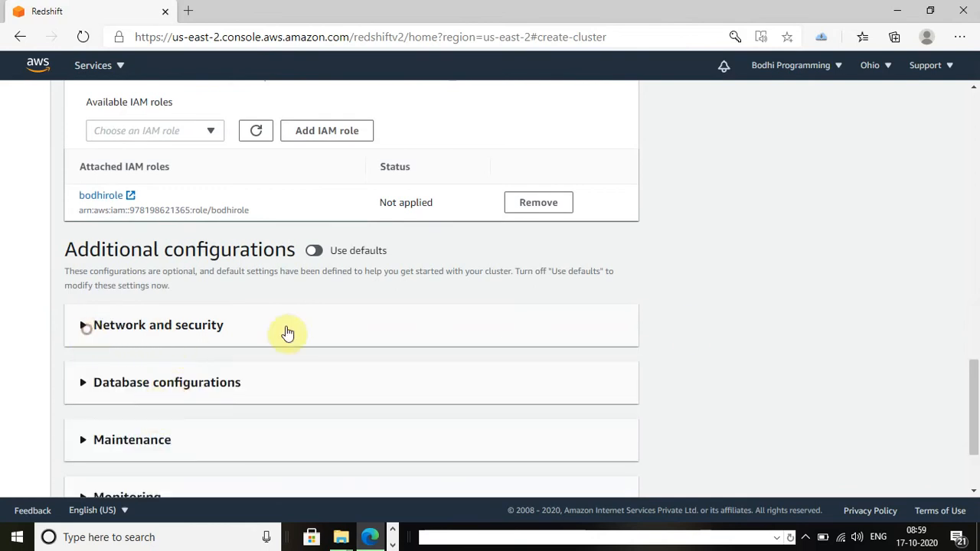
{"action": "left_click", "coordinate": [88, 334]}
{"action": "scroll", "coordinate": [974, 357], "scroll_direction": "down", "scroll_amount": 3}
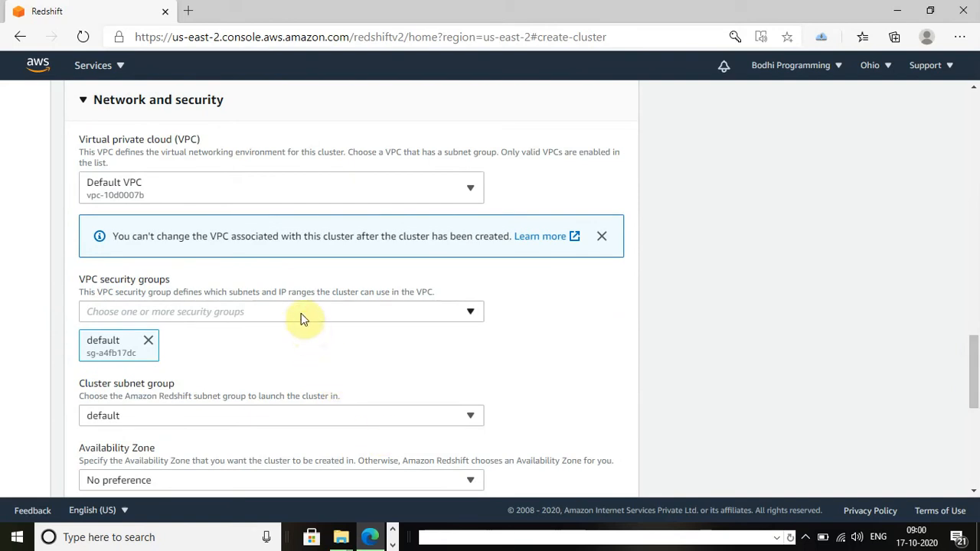
Set the cluster's VPC security groups to redshift_sec_group plus default
{"action": "left_click", "coordinate": [301, 314]}
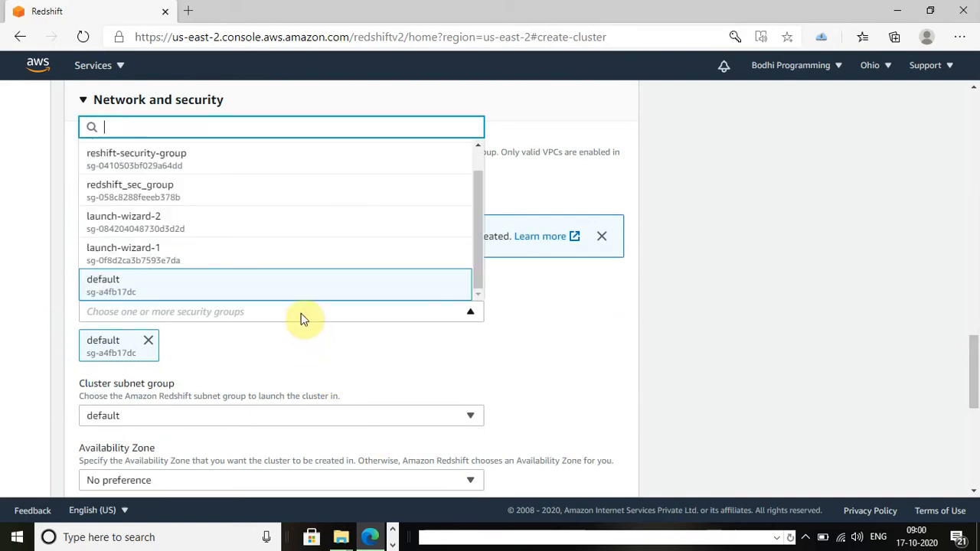
{"action": "left_click", "coordinate": [182, 198]}
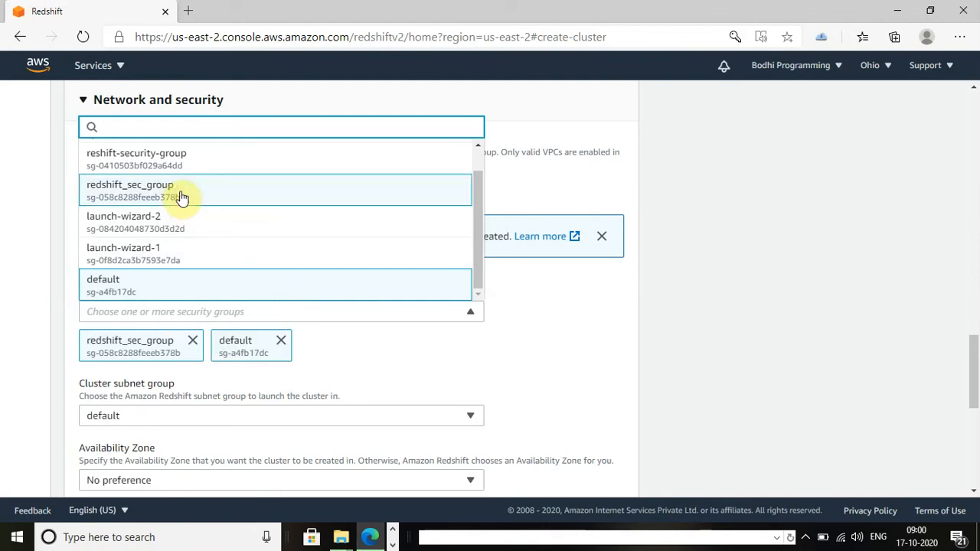
{"action": "left_click", "coordinate": [281, 342]}
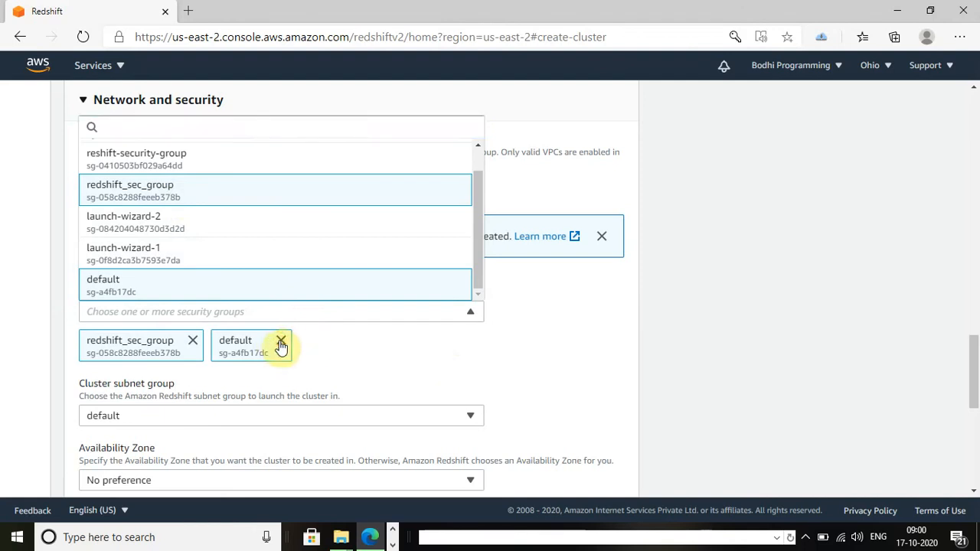
{"action": "left_click", "coordinate": [176, 295]}
{"action": "left_click", "coordinate": [856, 288]}
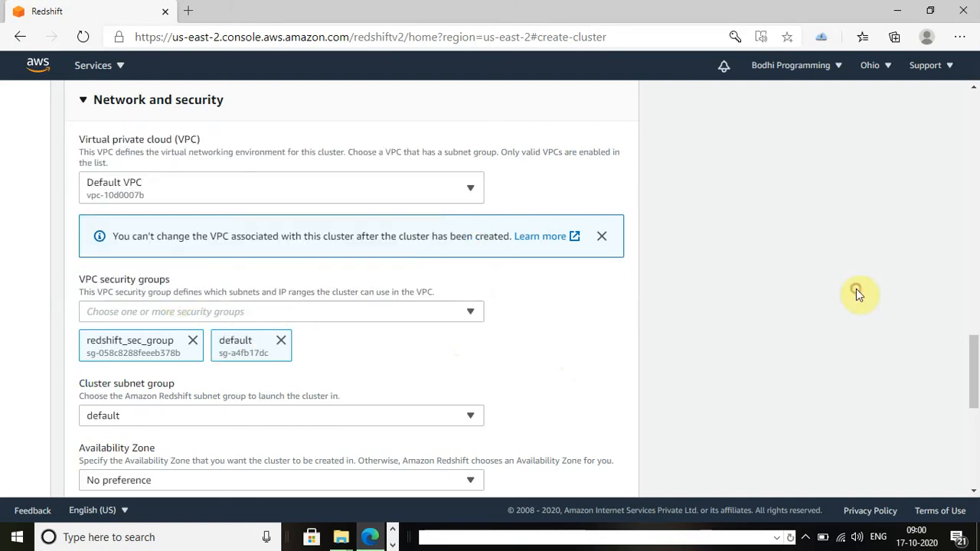
{"action": "scroll", "coordinate": [977, 314], "scroll_direction": "down", "scroll_amount": 3}
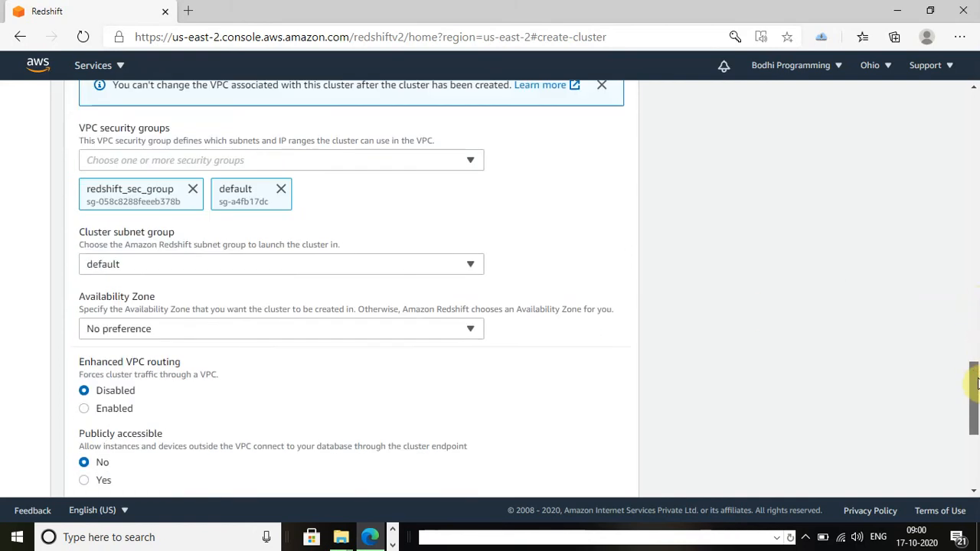
Submit the cluster and find that identifier bodhi_redshift is rejected as invalid
{"action": "left_click_drag", "start_coordinate": [974, 389], "coordinate": [969, 471]}
{"action": "left_click_drag", "start_coordinate": [973, 417], "coordinate": [972, 460]}
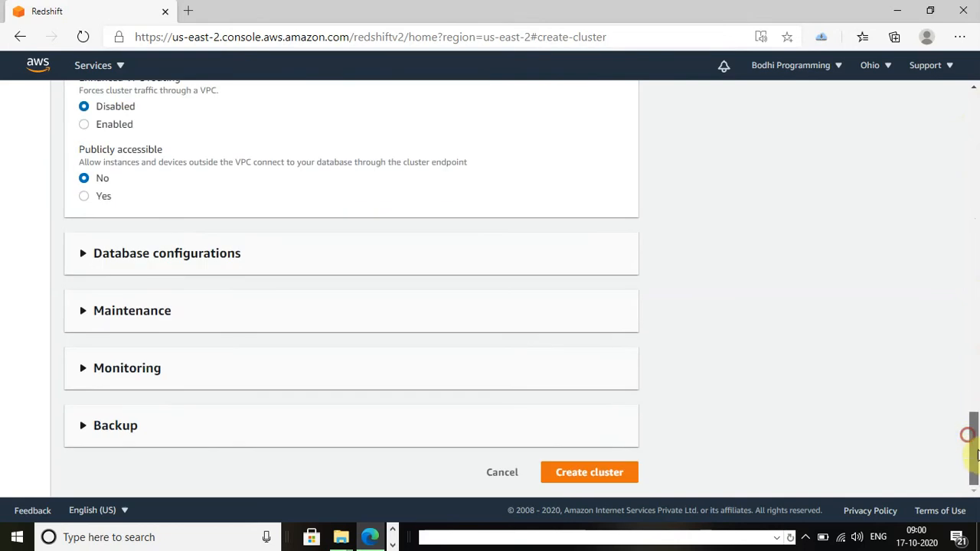
{"action": "left_click", "coordinate": [573, 487]}
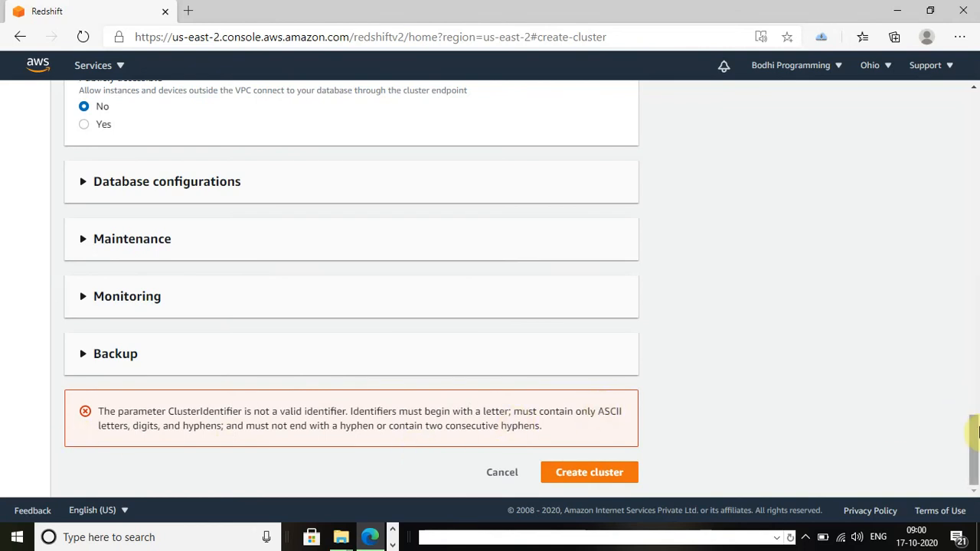
{"action": "left_click_drag", "start_coordinate": [974, 444], "coordinate": [977, 80]}
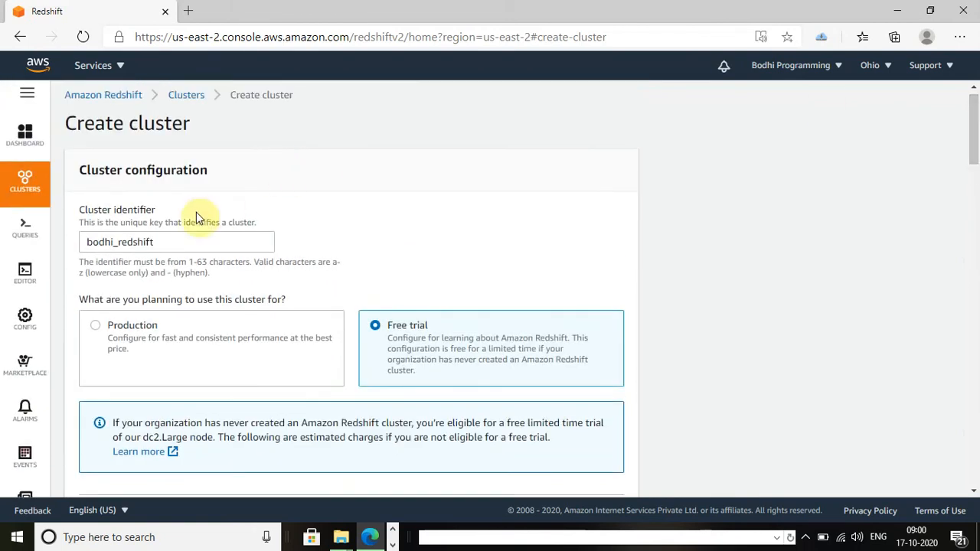
Change the cluster identifier from bodhi_redshift to bodhi-redshift
{"action": "left_click", "coordinate": [122, 243]}
{"action": "key", "text": "BackSpace"}
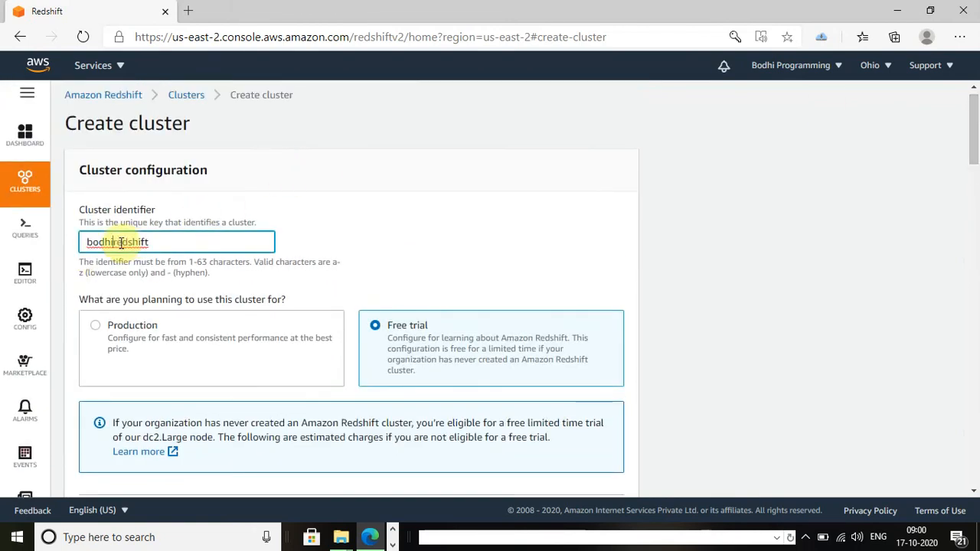
{"action": "type", "text": "-"}
{"action": "left_click", "coordinate": [198, 240]}
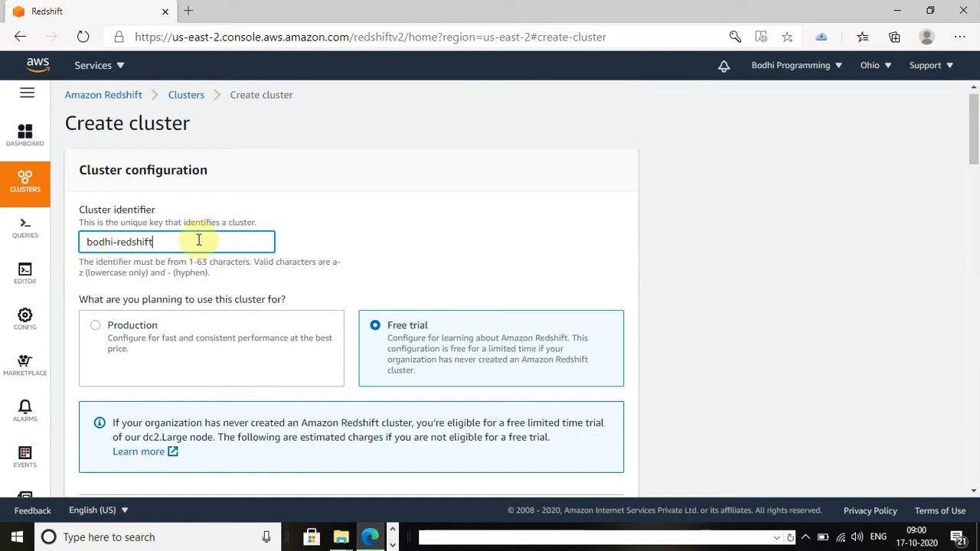
{"action": "scroll", "coordinate": [971, 220], "scroll_direction": "down", "scroll_amount": 4}
Retry cluster creation and review the new invalid MasterUserPassword error
{"action": "scroll", "coordinate": [971, 221], "scroll_direction": "down", "scroll_amount": 10}
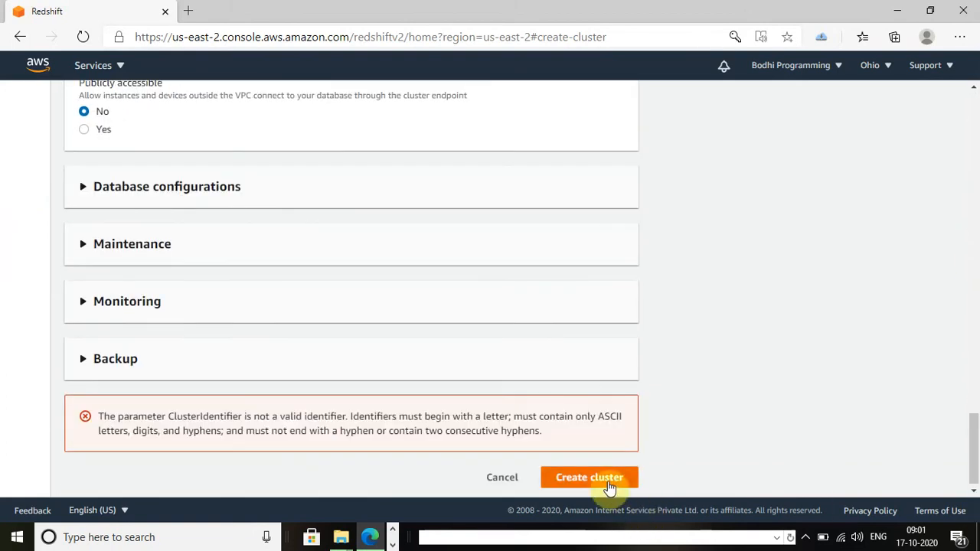
{"action": "left_click", "coordinate": [590, 478]}
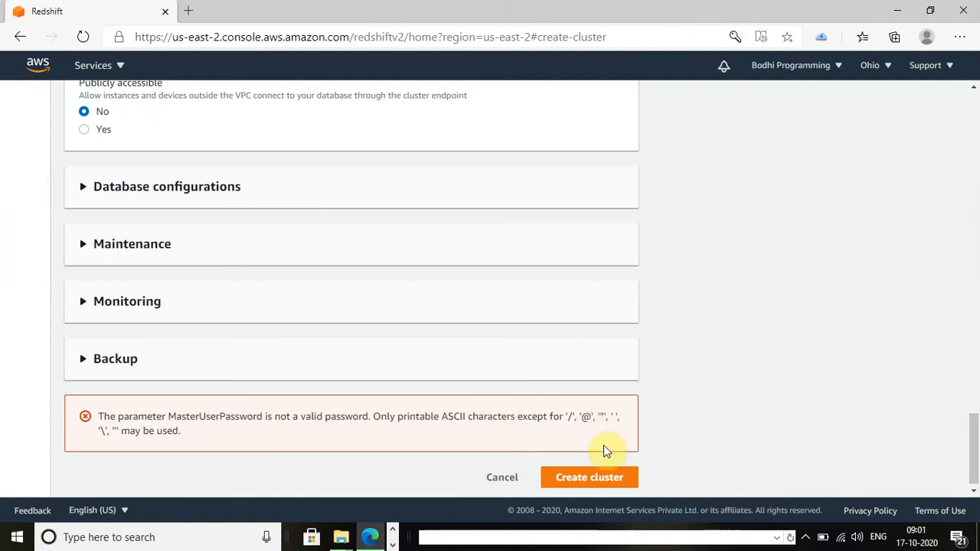
{"action": "left_click_drag", "start_coordinate": [973, 415], "coordinate": [976, 238]}
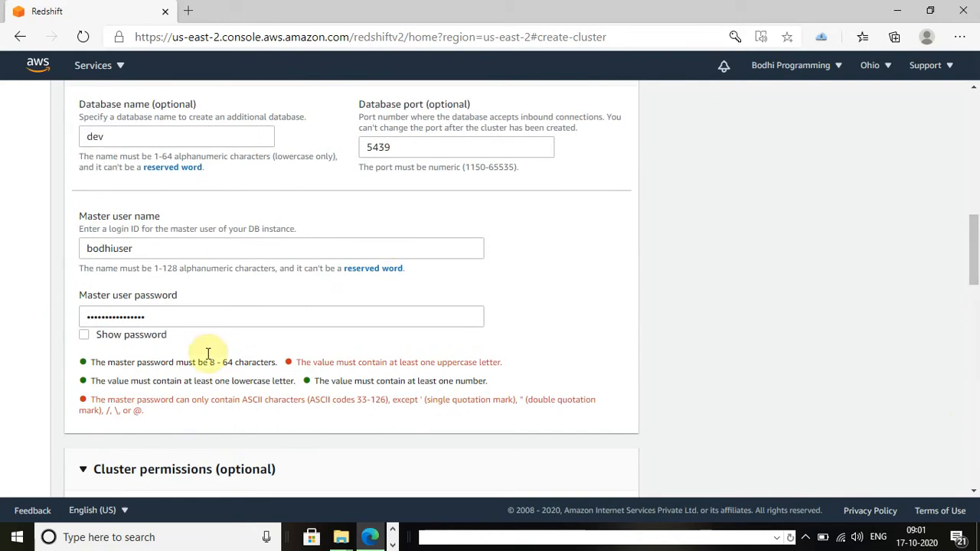
Replace the master user password and retry creating the cluster
{"action": "left_click", "coordinate": [187, 317]}
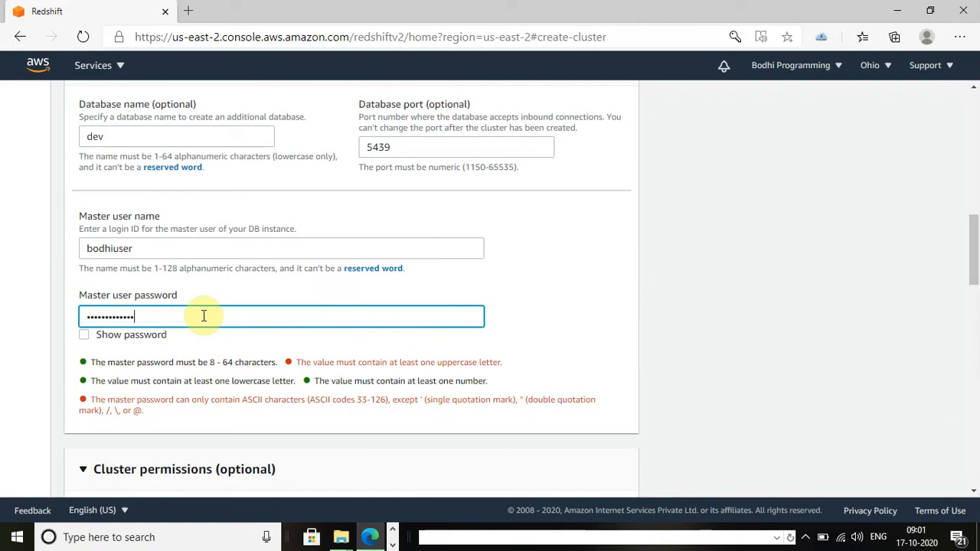
{"action": "key", "text": "ctrl+a"}
{"action": "key", "text": "BackSpace"}
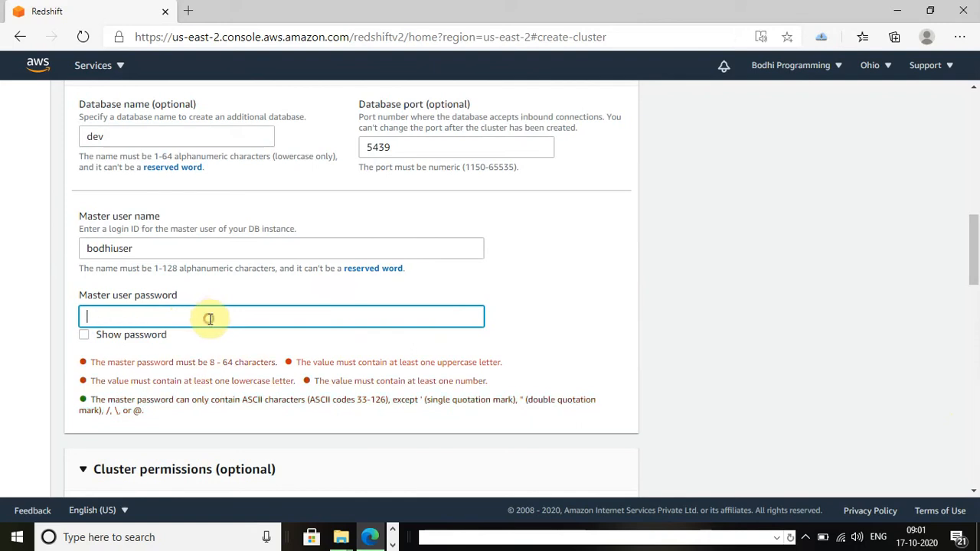
{"action": "type", "text": "••"}
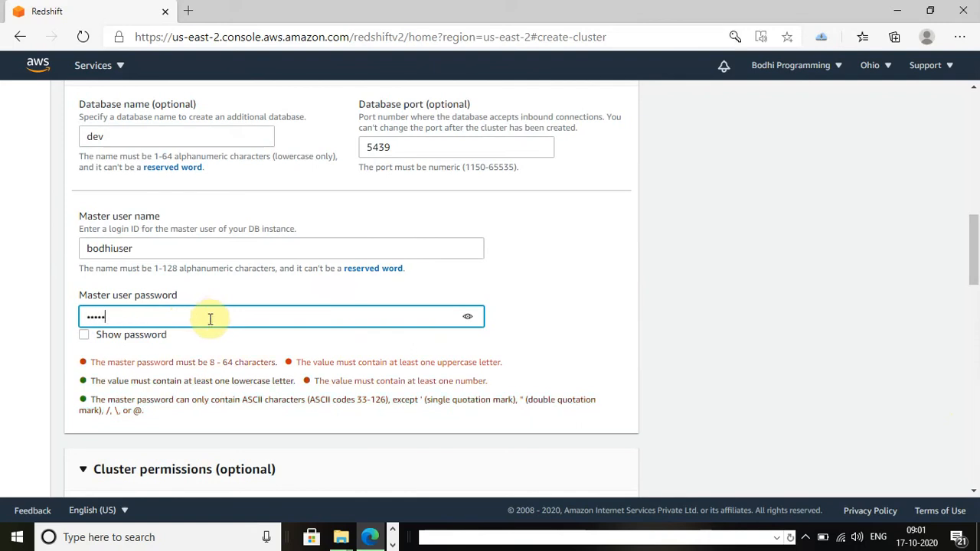
{"action": "type", "text": "•••••••"}
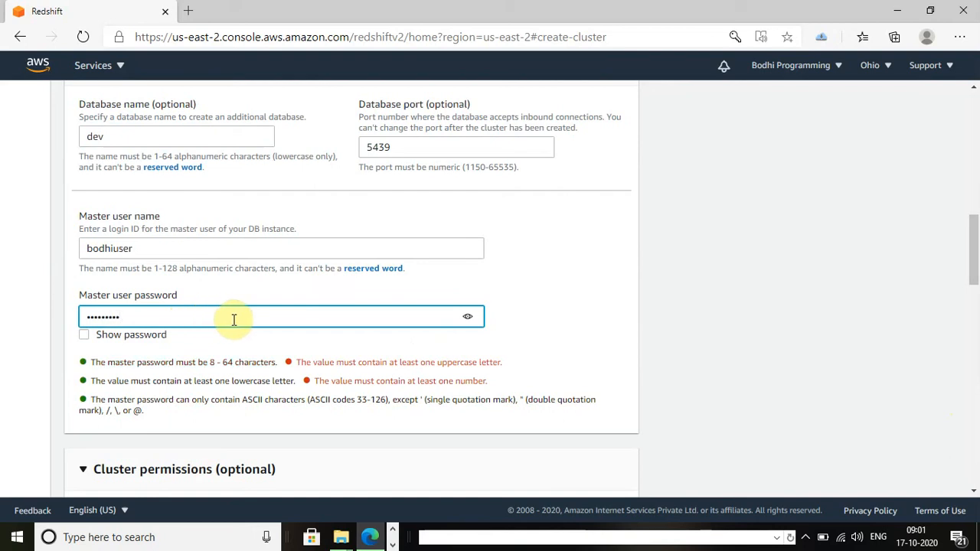
{"action": "left_click_drag", "start_coordinate": [976, 287], "coordinate": [975, 482]}
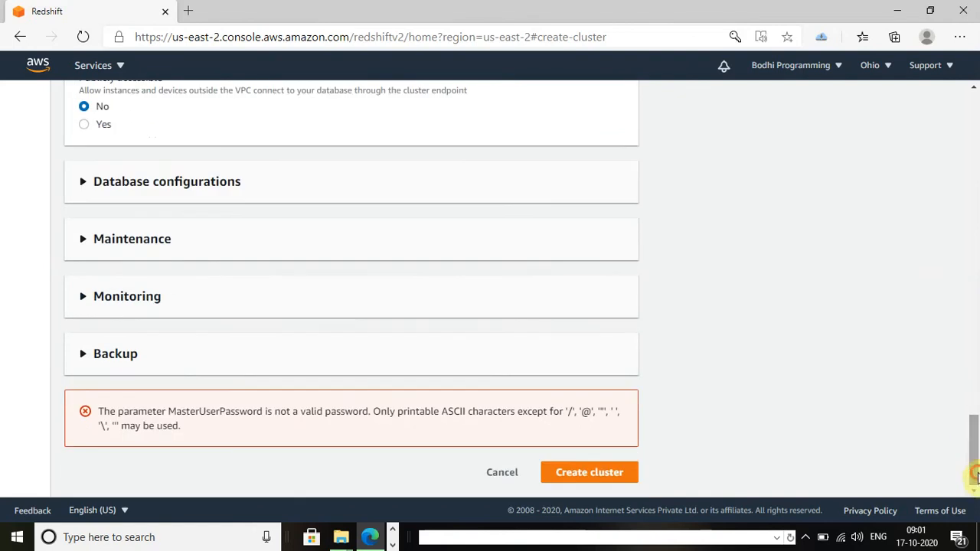
{"action": "left_click", "coordinate": [575, 480]}
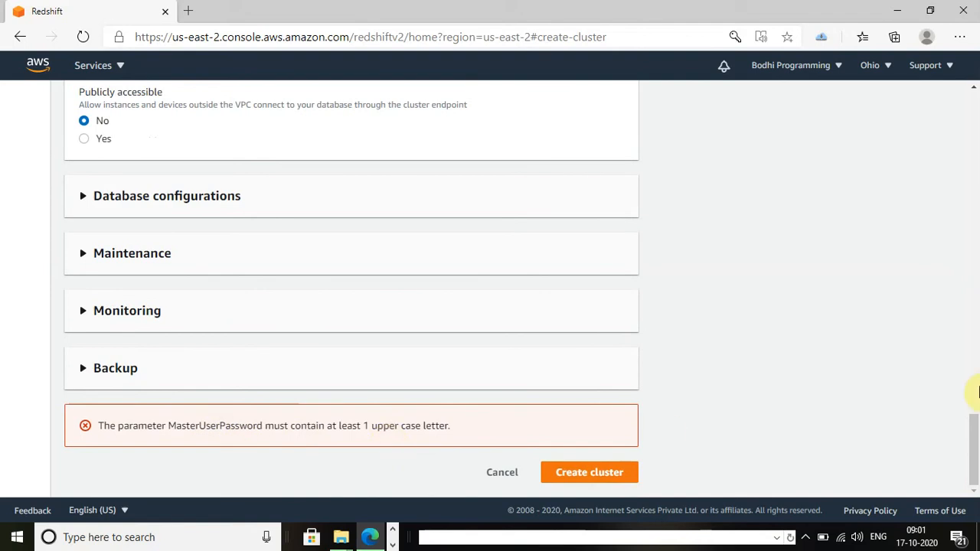
Re-enter the master password so it includes an uppercase letter
{"action": "scroll", "coordinate": [977, 392], "scroll_direction": "up", "scroll_amount": 10}
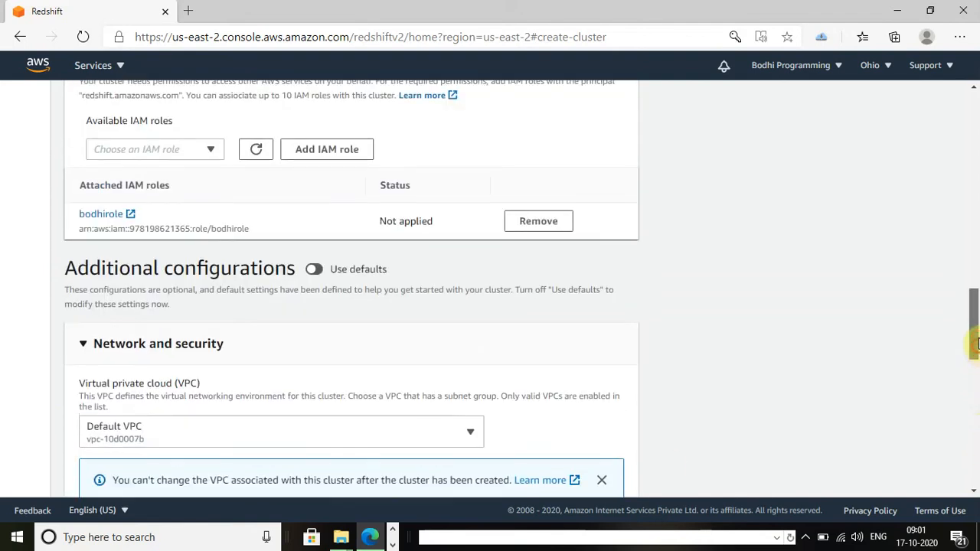
{"action": "scroll", "coordinate": [976, 350], "scroll_direction": "up", "scroll_amount": 6}
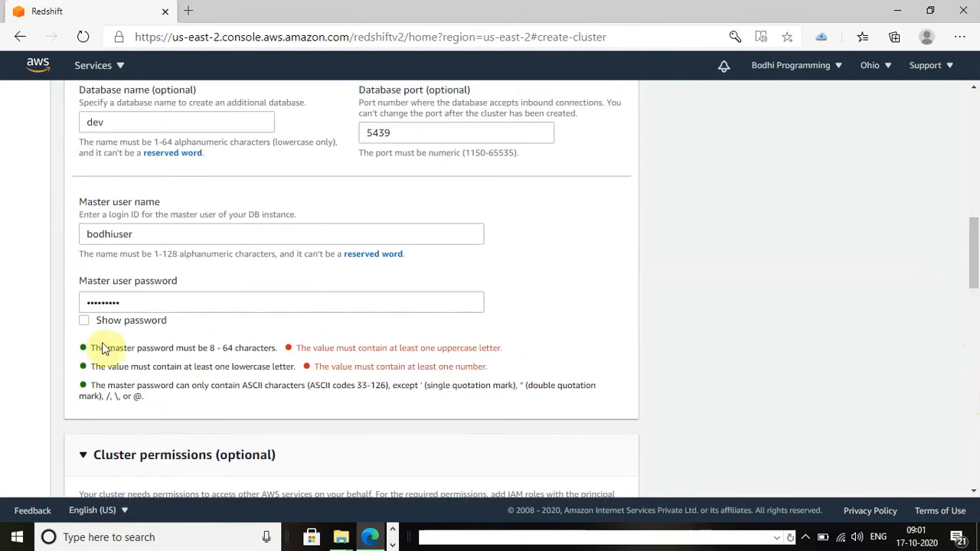
{"action": "left_click", "coordinate": [128, 306]}
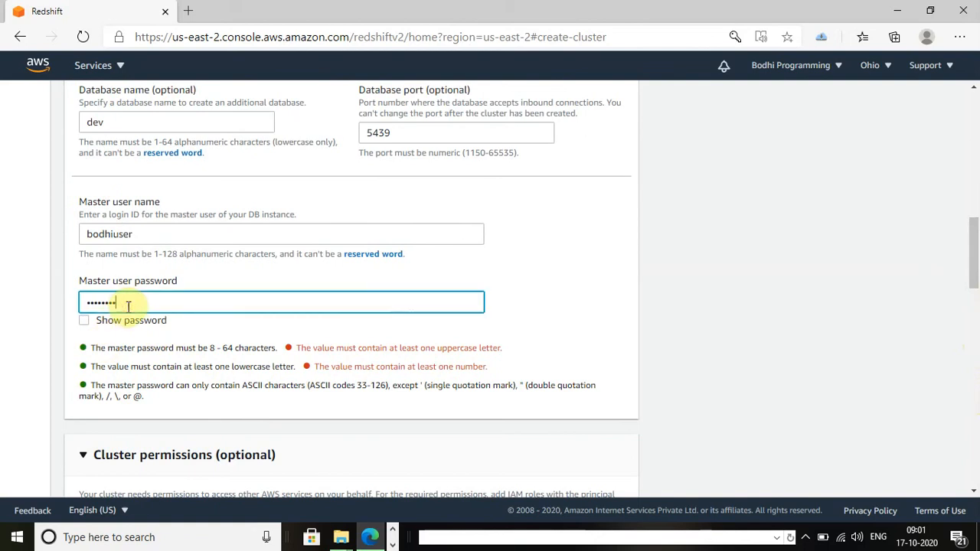
{"action": "key", "text": "BackSpace"}
{"action": "key", "text": "BackSpace"}
{"action": "key", "text": "BackSpace"}
{"action": "key", "text": "BackSpace"}
{"action": "key", "text": "BackSpace"}
{"action": "key", "text": "BackSpace"}
{"action": "key", "text": "BackSpace"}
{"action": "key", "text": "BackSpace"}
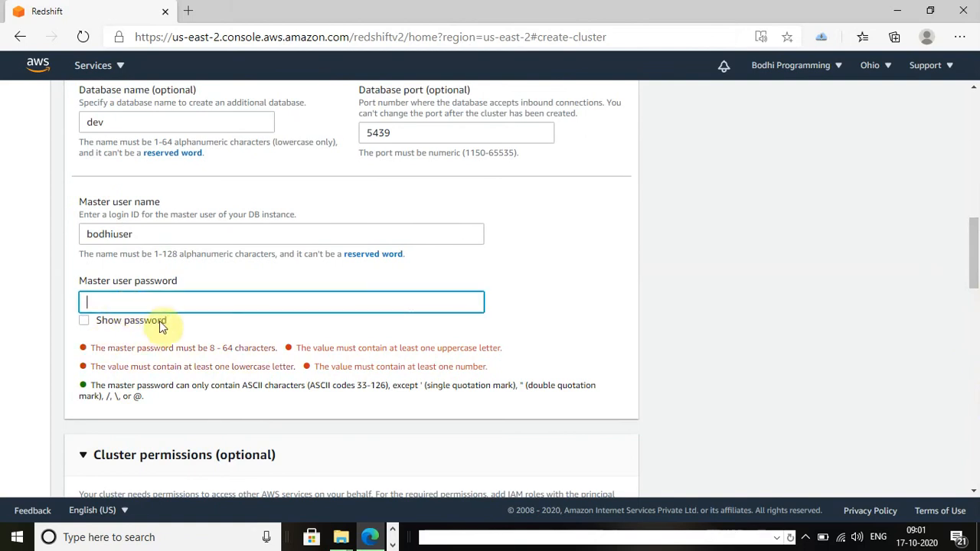
{"action": "left_click", "coordinate": [153, 301]}
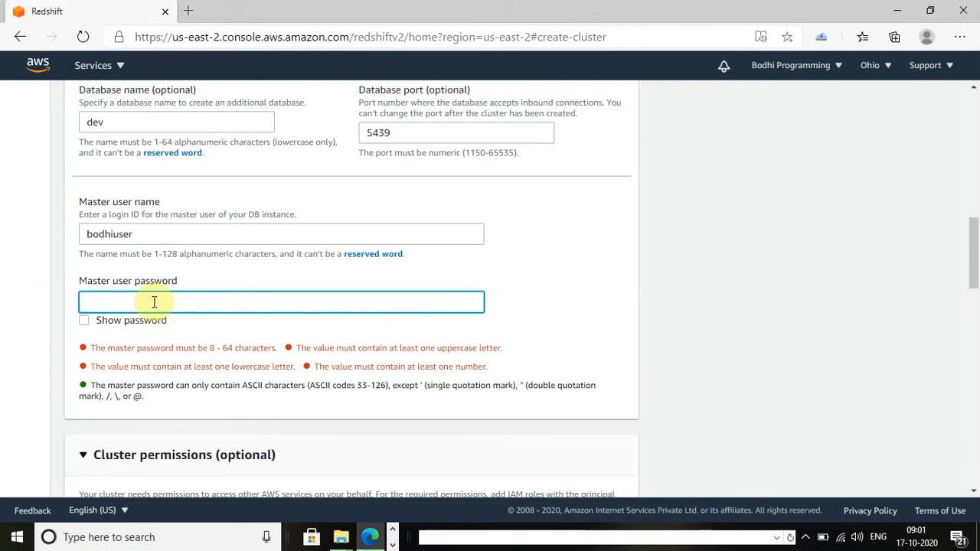
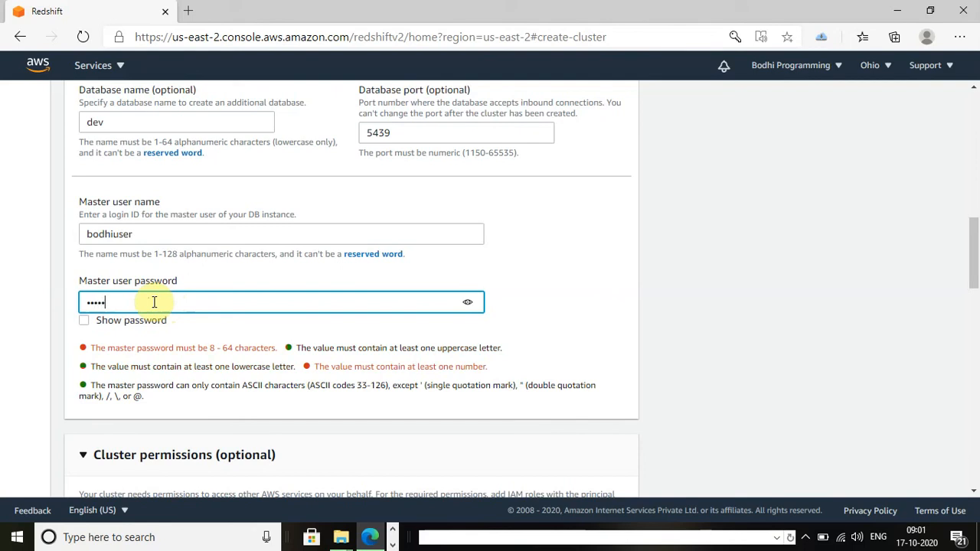
{"action": "left_click_drag", "start_coordinate": [978, 257], "coordinate": [977, 460]}
Append digits to the master password after the decimal-digit error and resubmit the cluster
{"action": "left_click", "coordinate": [630, 473]}
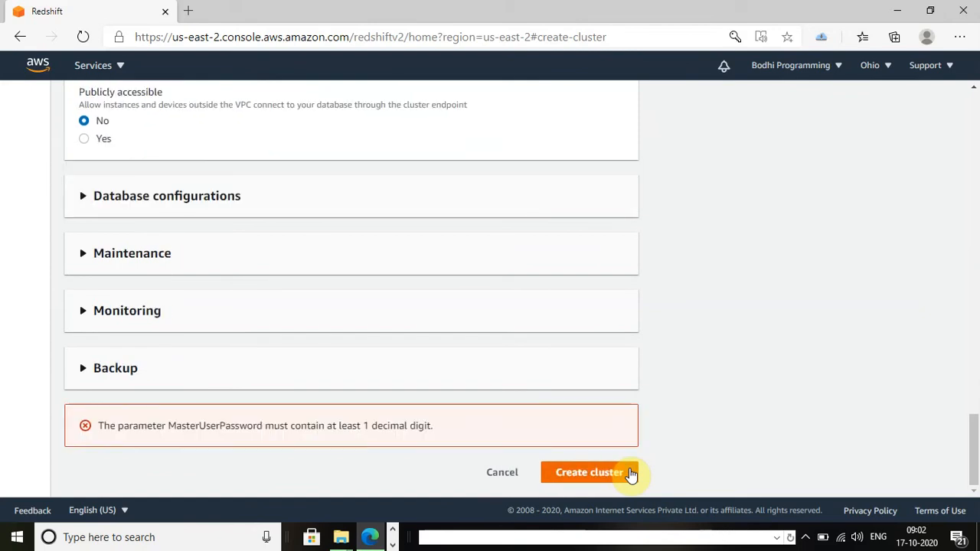
{"action": "left_click_drag", "start_coordinate": [973, 433], "coordinate": [970, 257]}
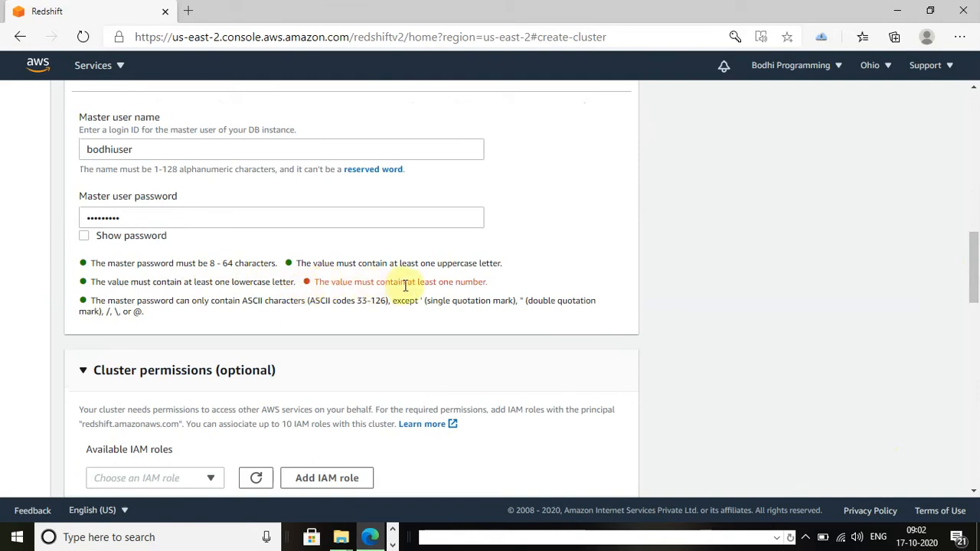
{"action": "left_click", "coordinate": [230, 218]}
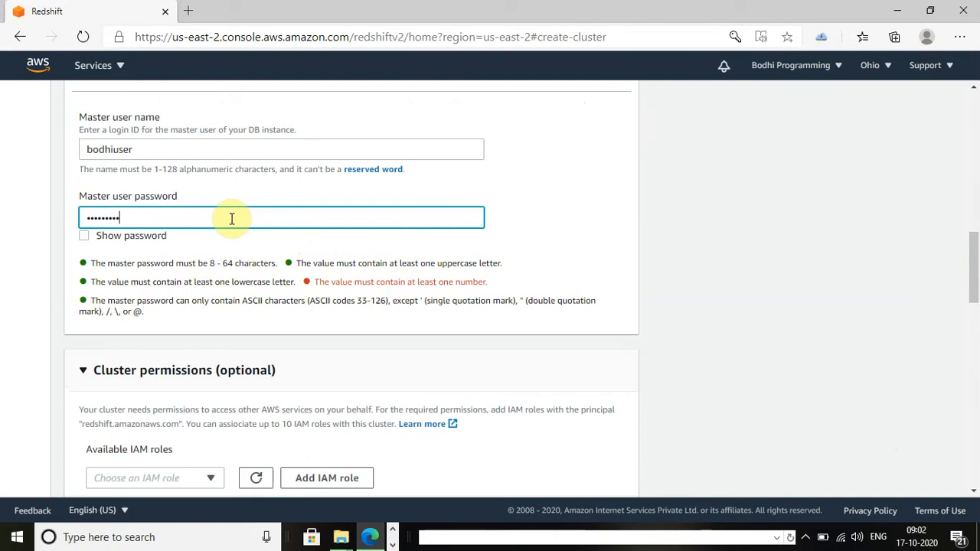
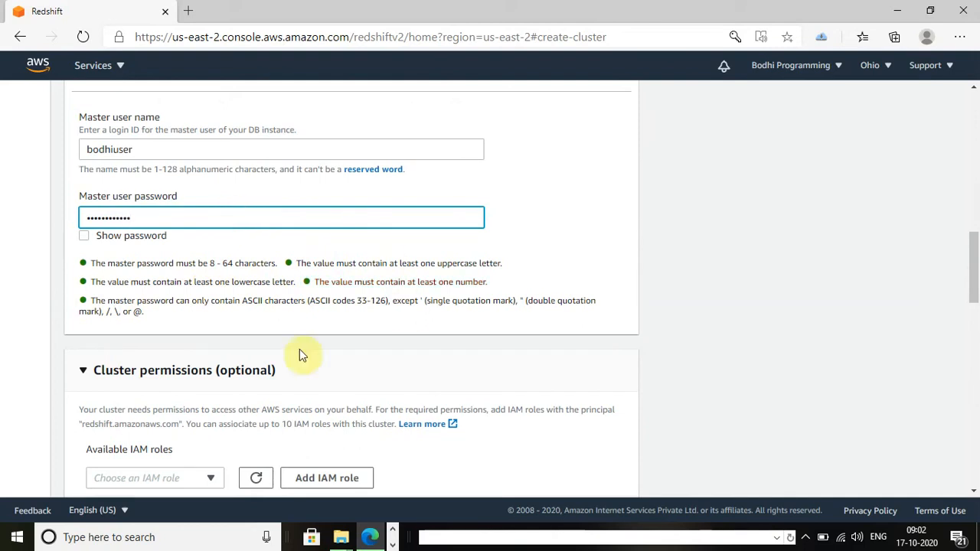
{"action": "left_click_drag", "start_coordinate": [974, 291], "coordinate": [975, 459]}
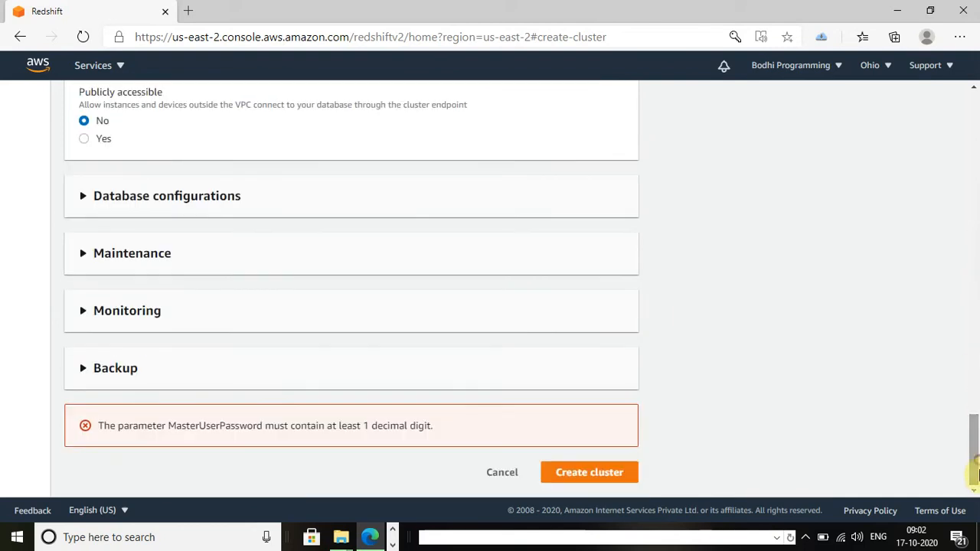
{"action": "left_click", "coordinate": [605, 478]}
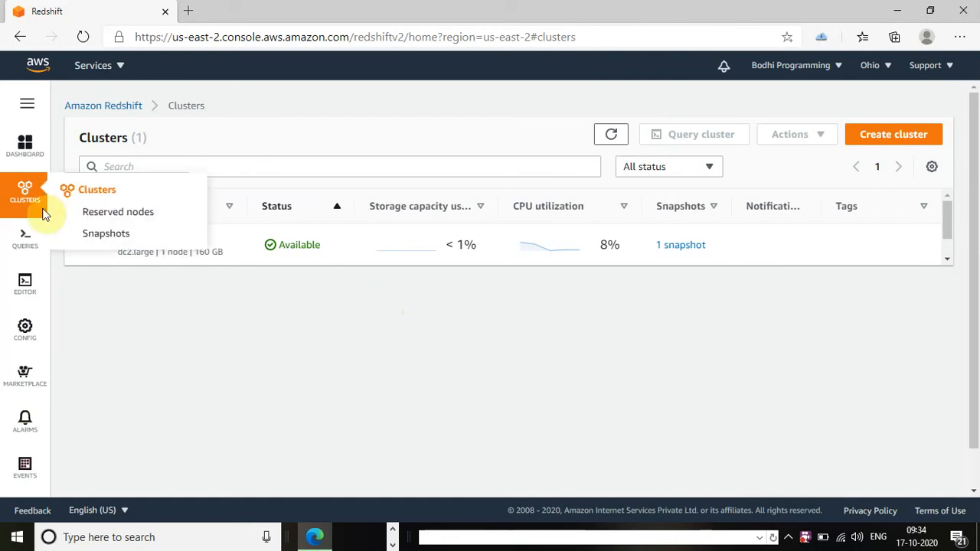
Open the Redshift Query editor once bodhi-redshift is Available
{"action": "left_click", "coordinate": [26, 283]}
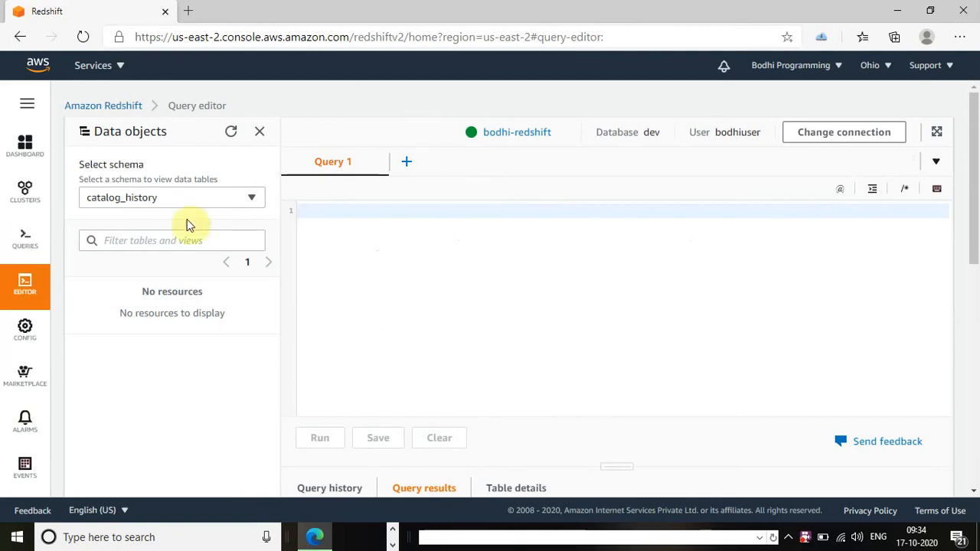
Choose the public schema in the query editor's data objects panel
{"action": "mouse_move", "coordinate": [26, 283]}
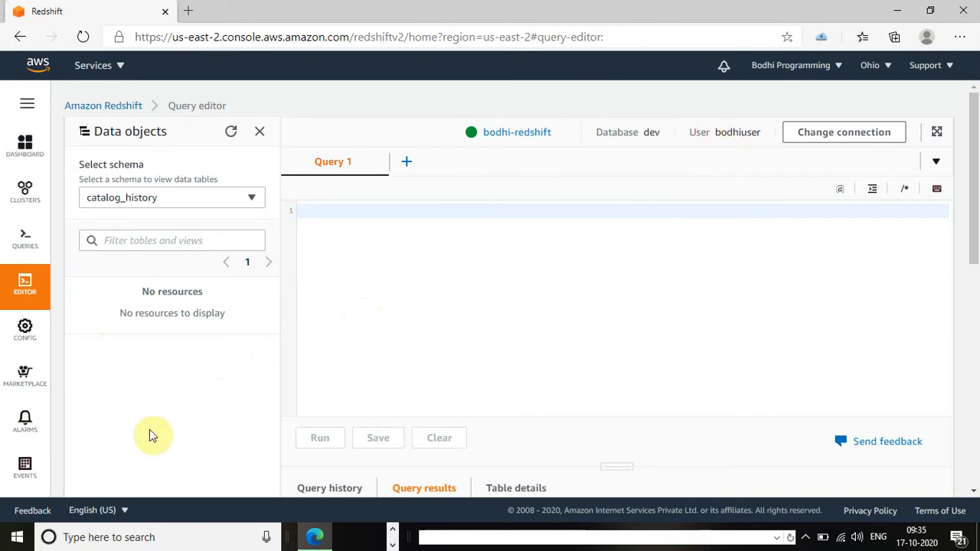
{"action": "left_click", "coordinate": [388, 245]}
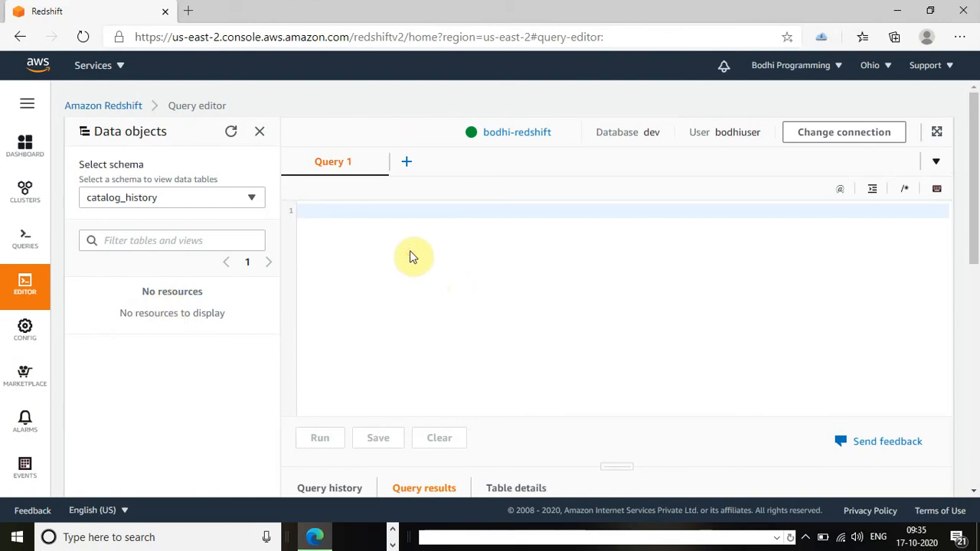
{"action": "left_click", "coordinate": [102, 206]}
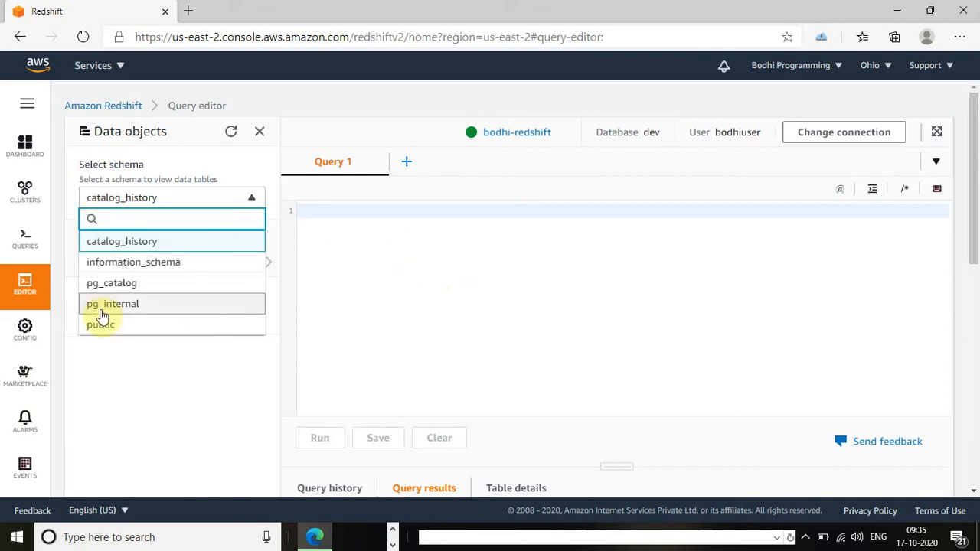
{"action": "left_click", "coordinate": [100, 326]}
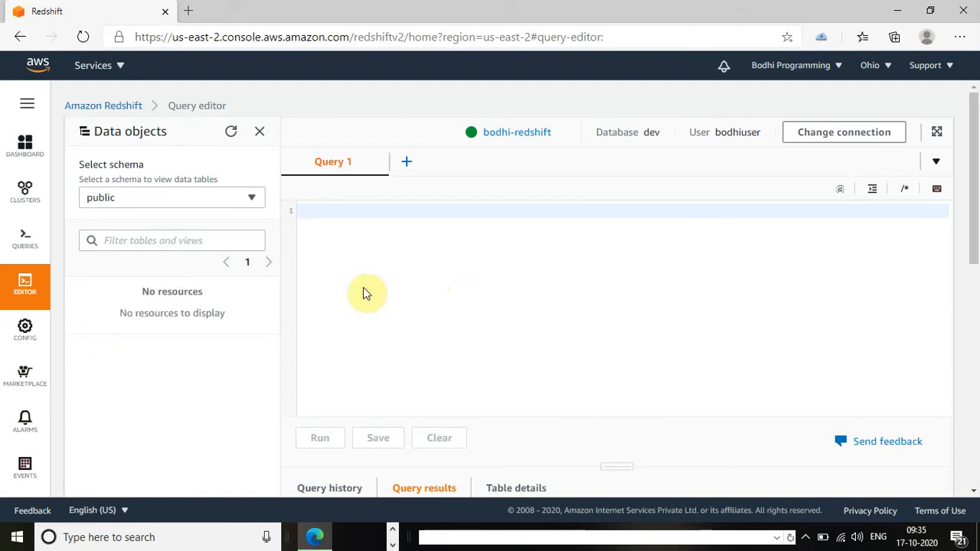
{"action": "left_click", "coordinate": [340, 238]}
Begin a create table employees( statement in the query editor
{"action": "type", "text": "create "}
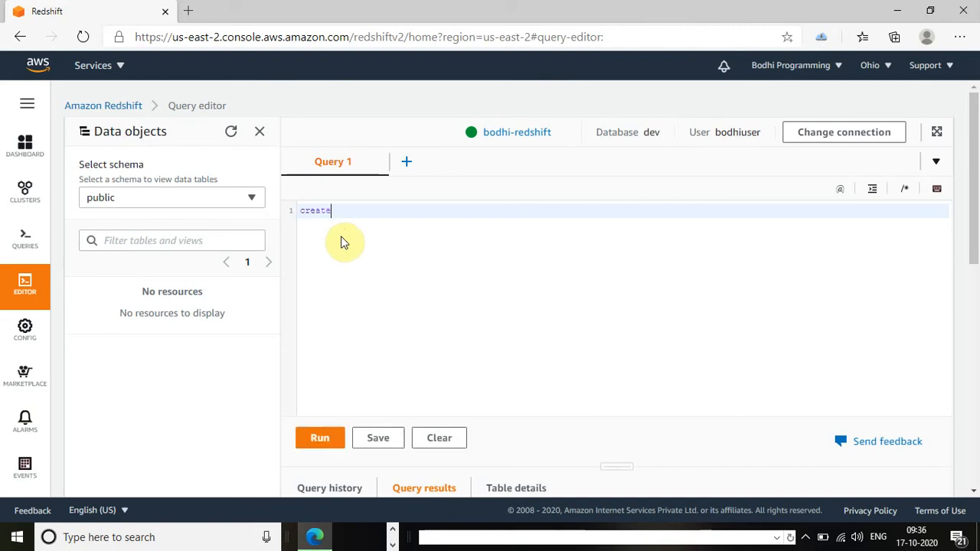
{"action": "type", "text": "table employees("}
{"action": "key", "text": "Return"}
{"action": "key", "text": "Up"}
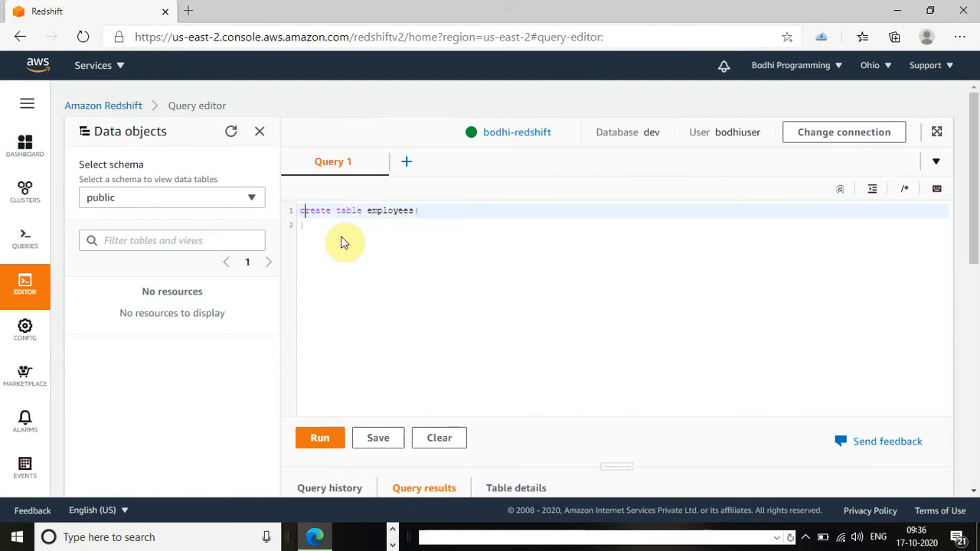
{"action": "key", "text": "Right"}
{"action": "key", "text": "Right"}
{"action": "key", "text": "Right"}
{"action": "key", "text": "Right"}
{"action": "key", "text": "Return"}
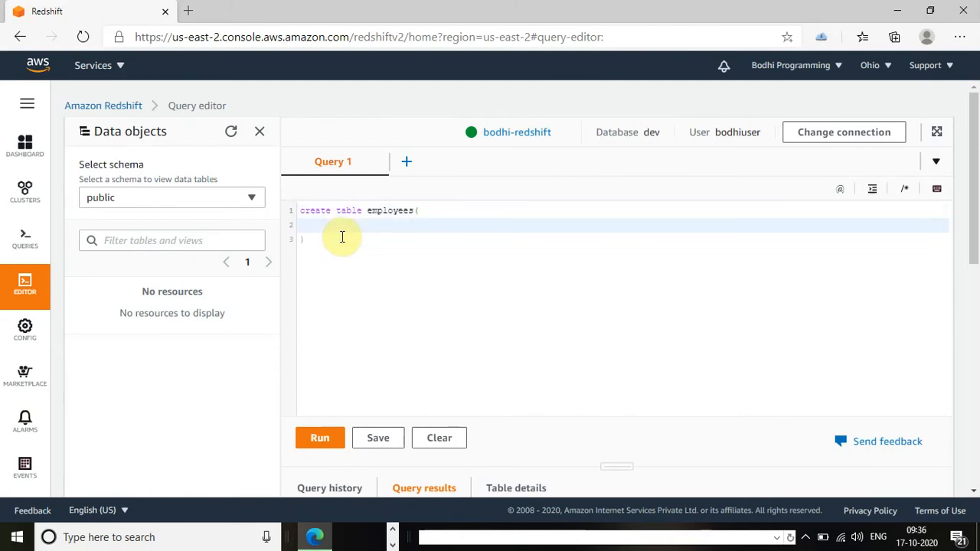
Add columns name varchar(20), age int and salary int, then run the statement
{"action": "type", "text": "name varchar()20,"}
{"action": "key", "text": "Return"}
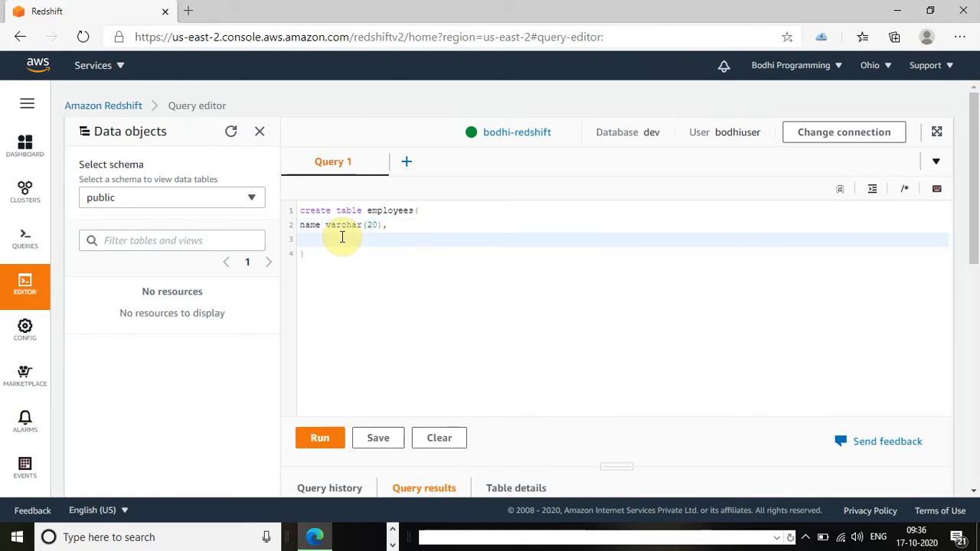
{"action": "type", "text": "age int,"}
{"action": "key", "text": "Return"}
{"action": "type", "text": "salary in"}
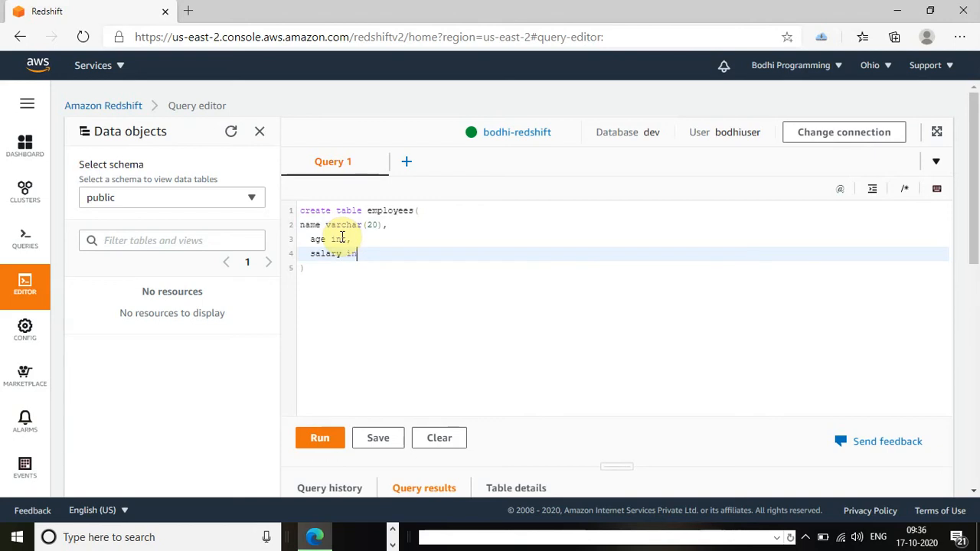
{"action": "type", "text": "t,"}
{"action": "left_click", "coordinate": [322, 268]}
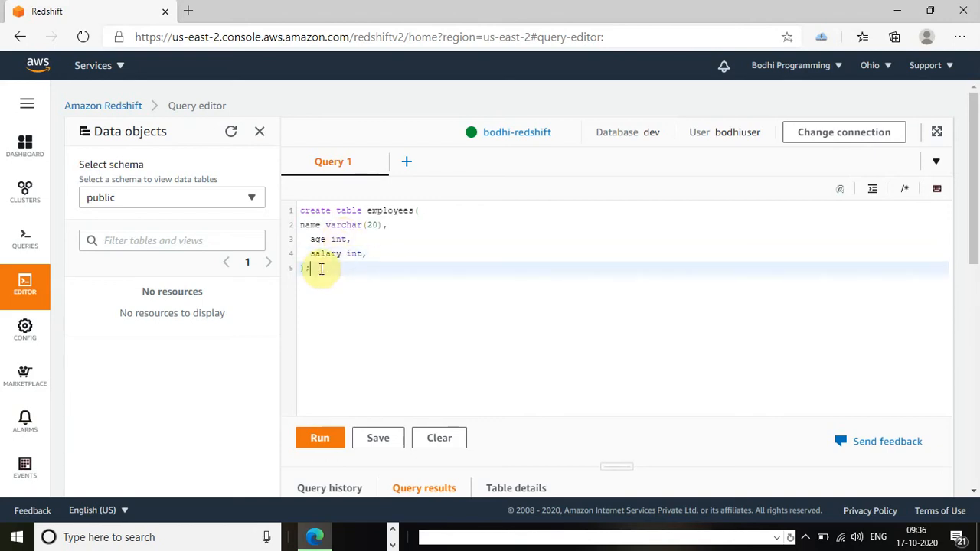
{"action": "left_click", "coordinate": [307, 433]}
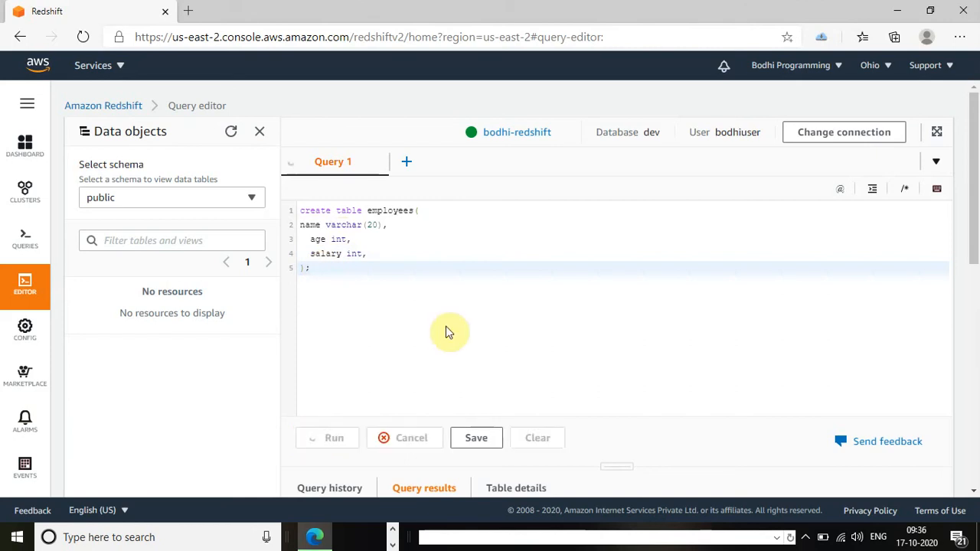
Remove the trailing comma after salary int, rerun, and confirm employees under public
{"action": "left_click_drag", "start_coordinate": [977, 246], "coordinate": [977, 308]}
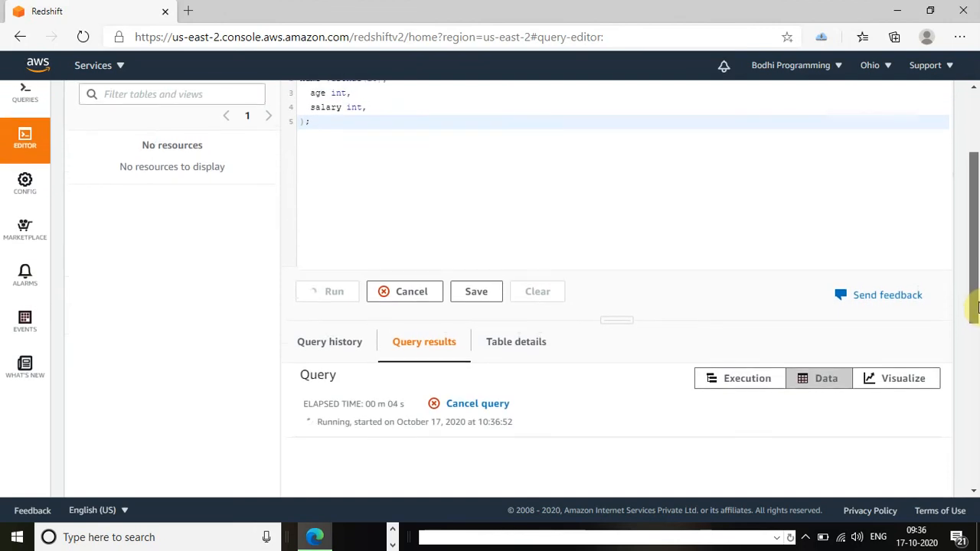
{"action": "left_click_drag", "start_coordinate": [977, 308], "coordinate": [977, 316]}
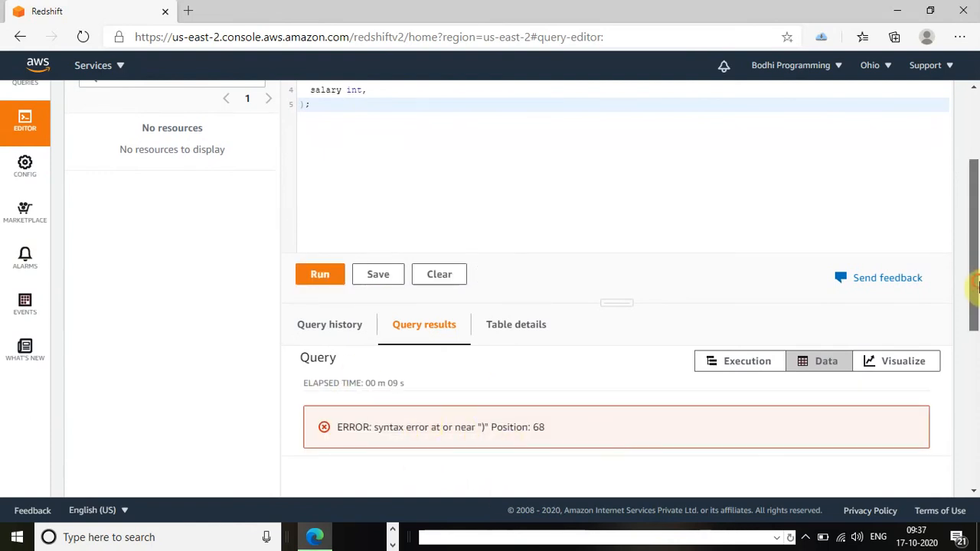
{"action": "left_click_drag", "start_coordinate": [975, 283], "coordinate": [976, 214]}
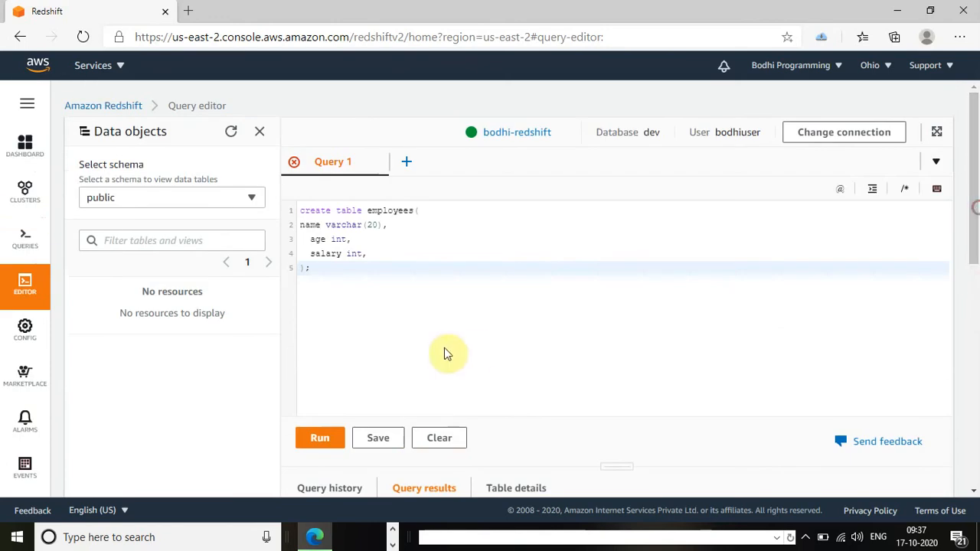
{"action": "left_click", "coordinate": [376, 254]}
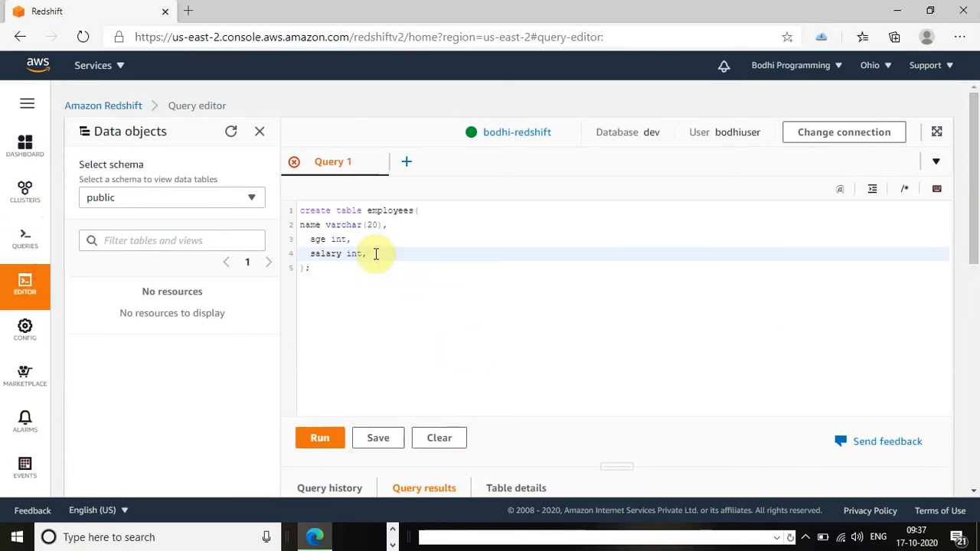
{"action": "left_click", "coordinate": [319, 423]}
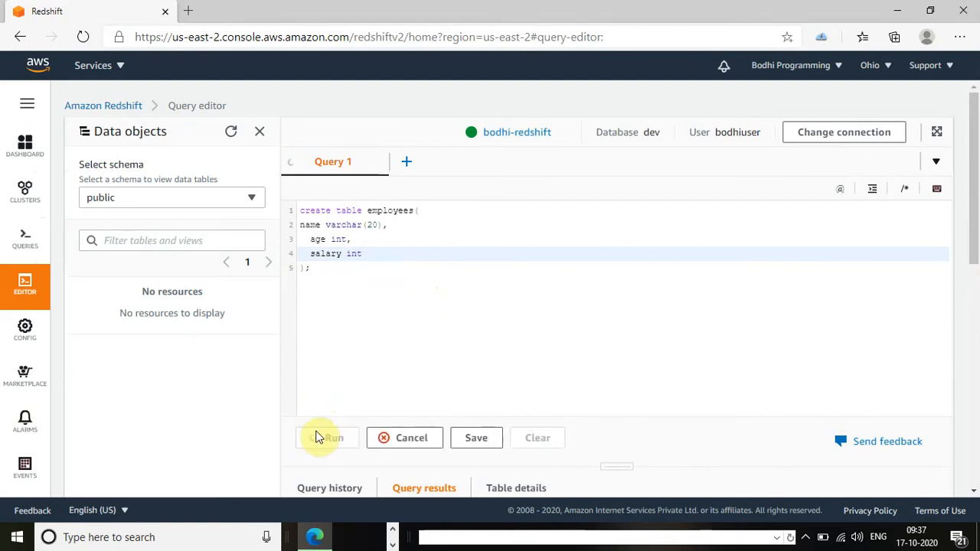
{"action": "left_click_drag", "start_coordinate": [971, 190], "coordinate": [976, 329]}
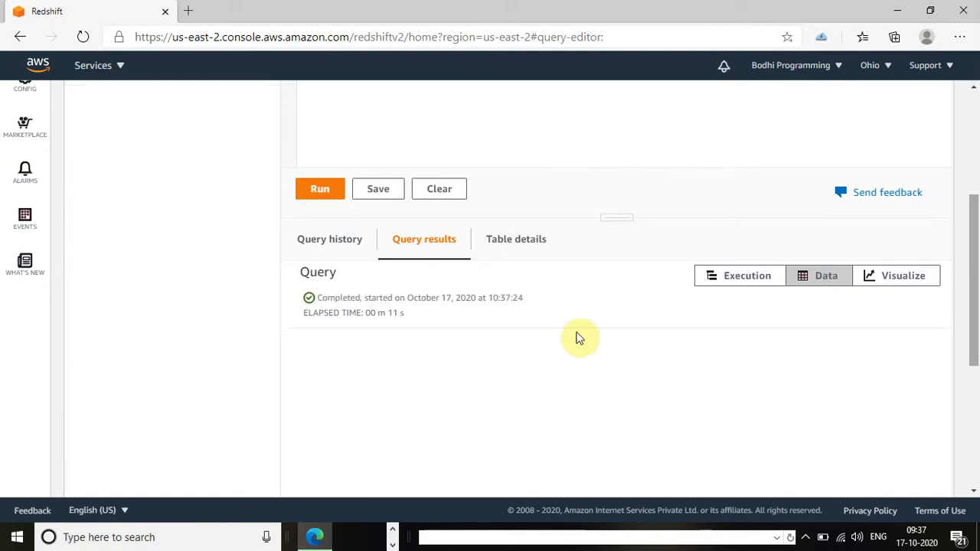
{"action": "left_click_drag", "start_coordinate": [975, 251], "coordinate": [974, 141]}
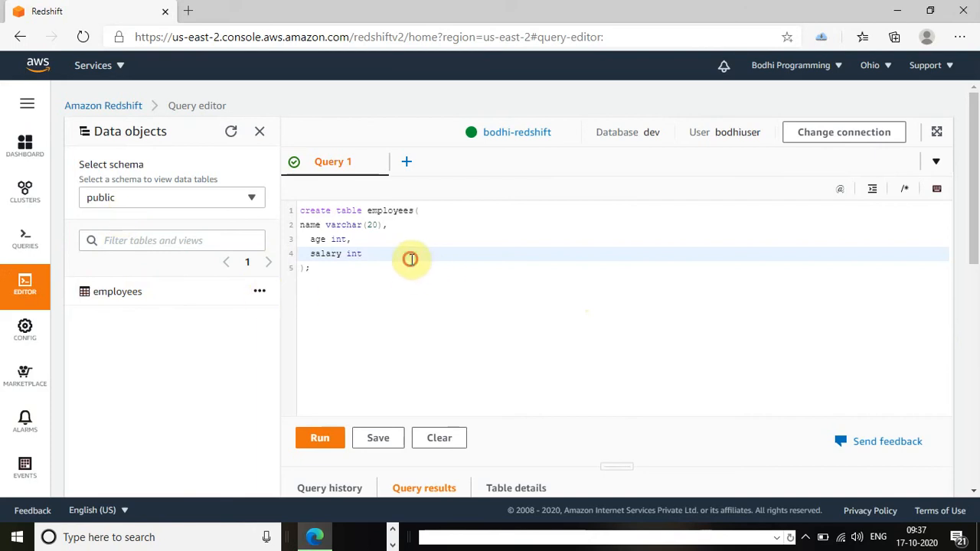
Below the create statement, add an insert into employees with age 45 and salary 1000, and run it
{"action": "left_click", "coordinate": [336, 270]}
{"action": "key", "text": "Return"}
{"action": "key", "text": "Return"}
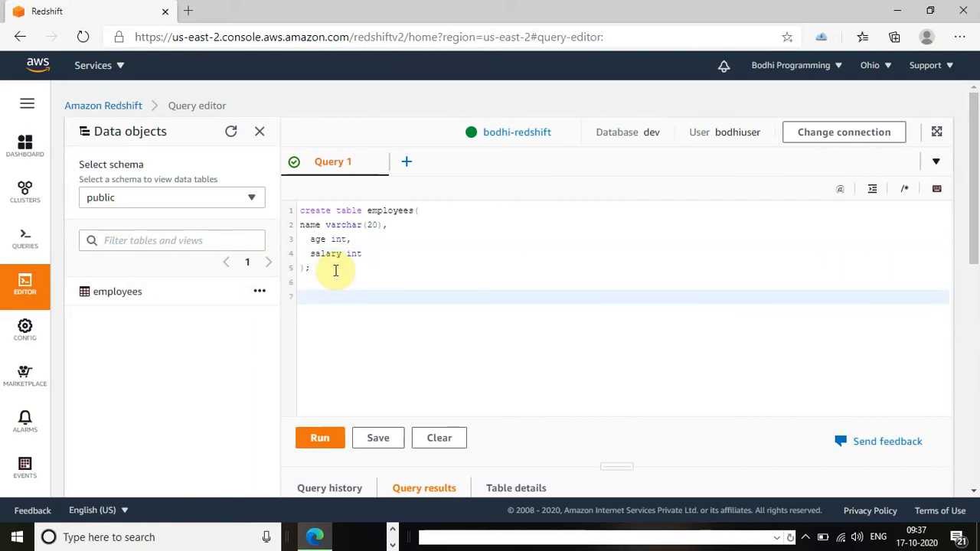
{"action": "type", "text": "insert into"}
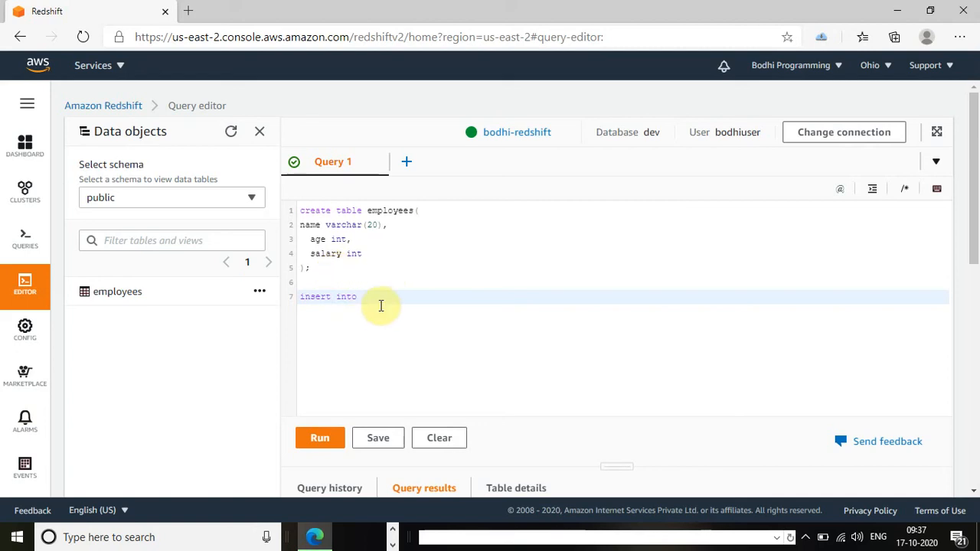
{"action": "type", "text": " employees"}
{"action": "key", "text": "Return"}
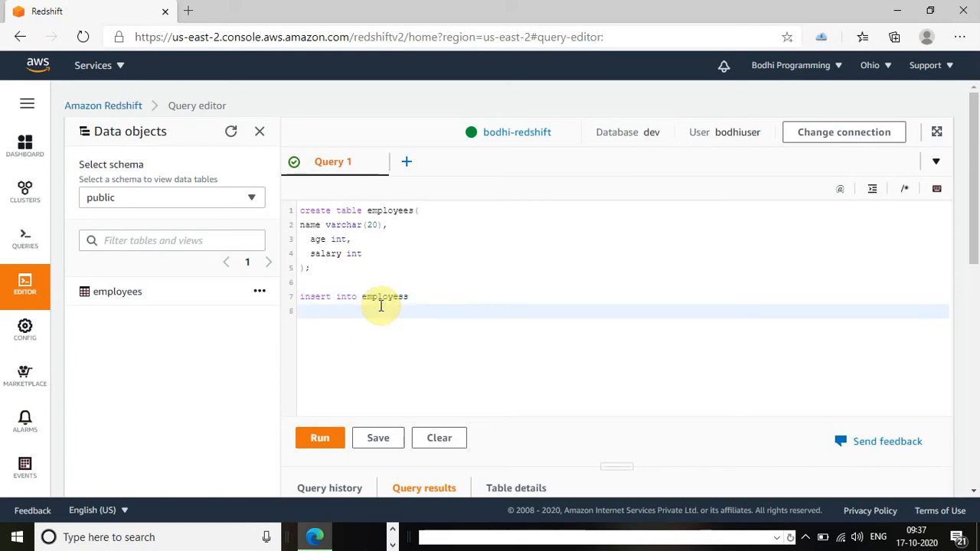
{"action": "type", "text": "values('john',44"}
{"action": "type", "text": ",1"}
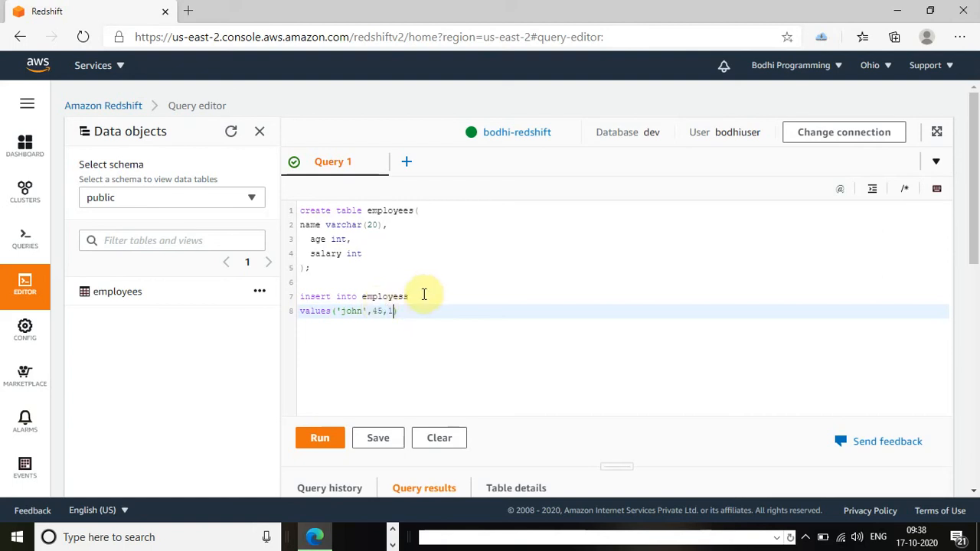
{"action": "type", "text": "000"}
{"action": "left_click", "coordinate": [425, 310]}
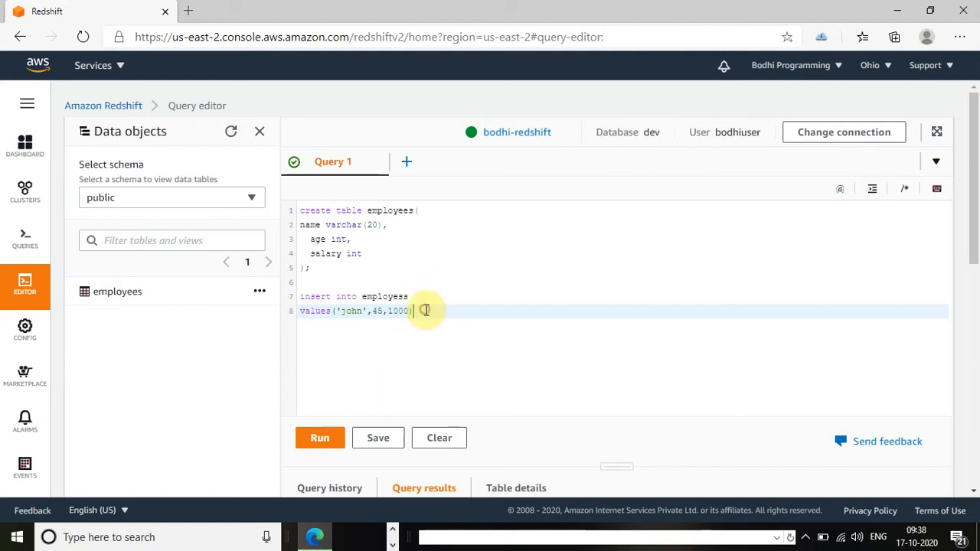
{"action": "left_click", "coordinate": [318, 437]}
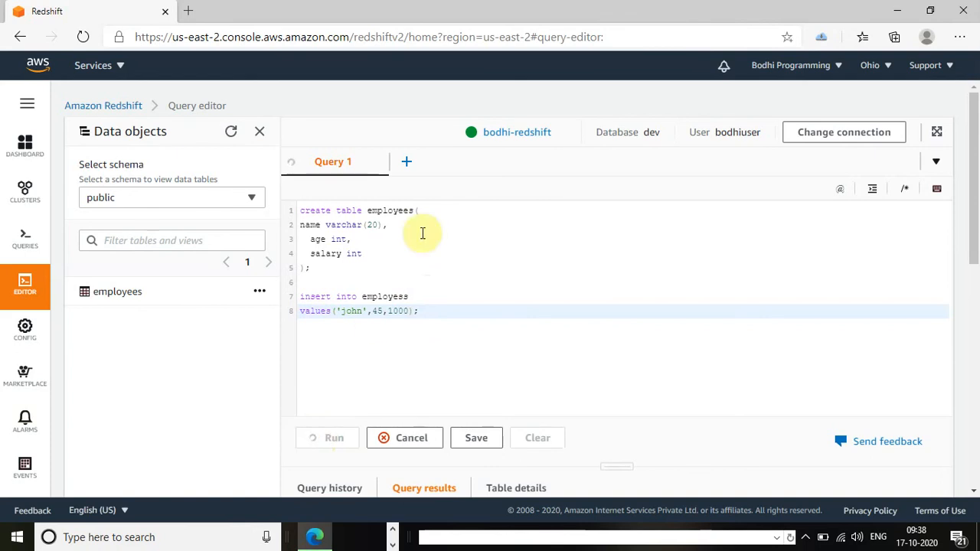
Review the 'Multiple sql statements are not allowed' error, then select the CREATE TABLE statement
{"action": "left_click_drag", "start_coordinate": [973, 186], "coordinate": [974, 281]}
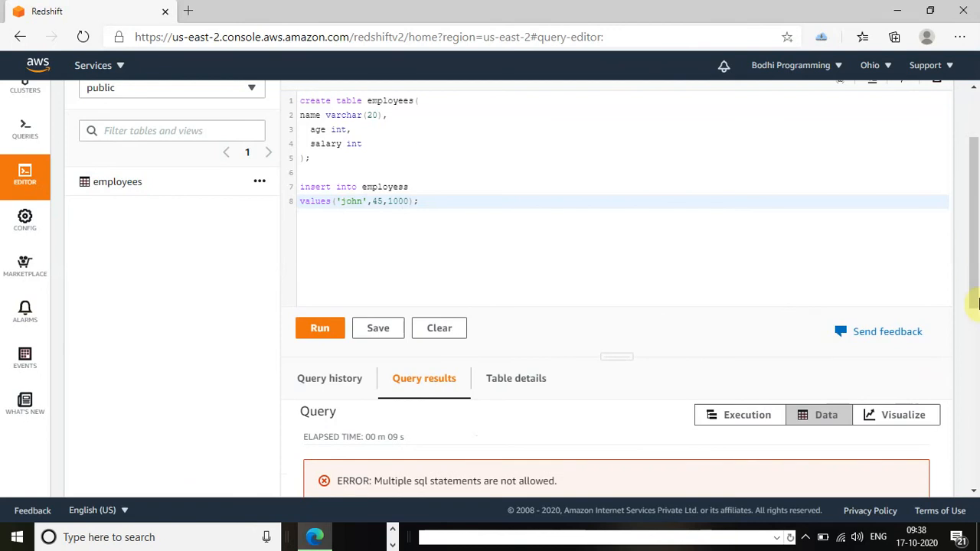
{"action": "left_click_drag", "start_coordinate": [970, 273], "coordinate": [974, 251]}
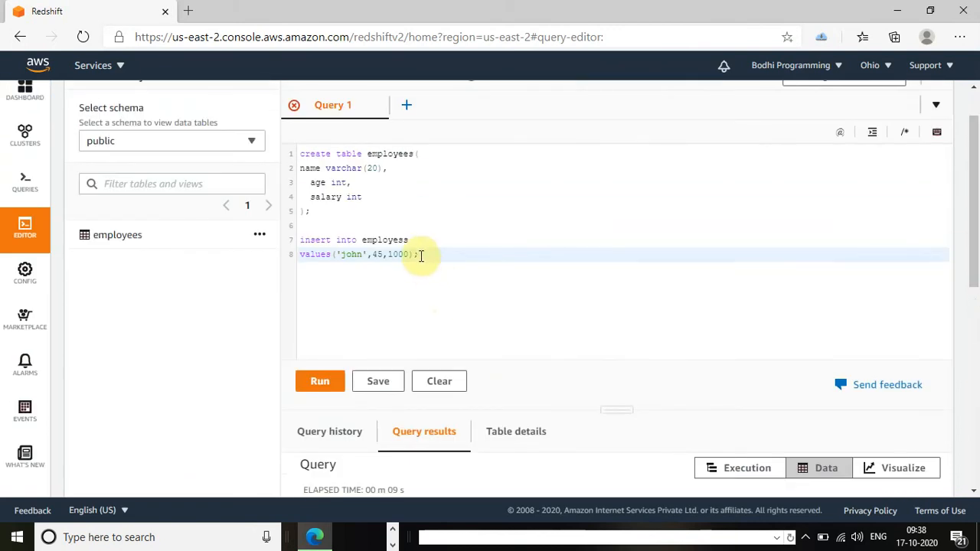
{"action": "left_click_drag", "start_coordinate": [421, 255], "coordinate": [300, 241]}
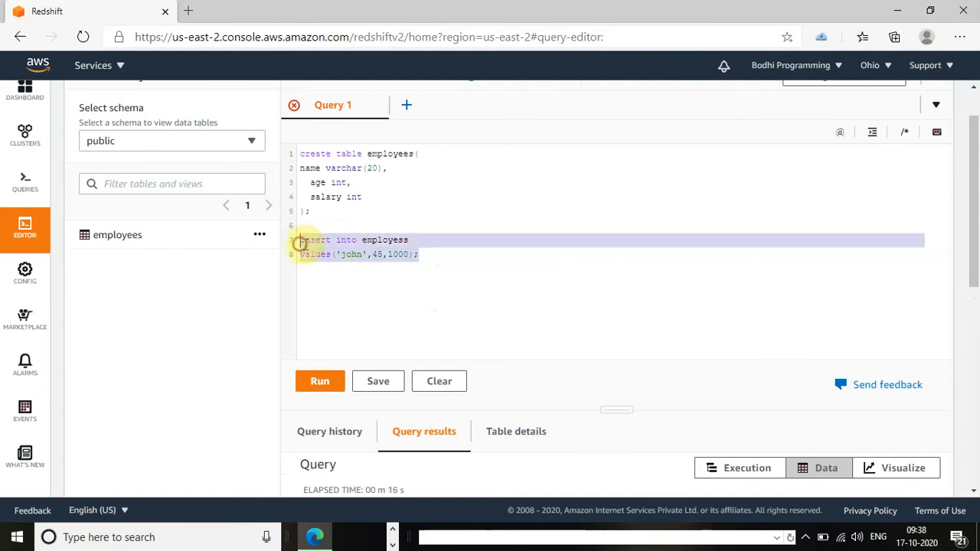
{"action": "left_click_drag", "start_coordinate": [420, 249], "coordinate": [296, 154]}
{"action": "left_click", "coordinate": [315, 212]}
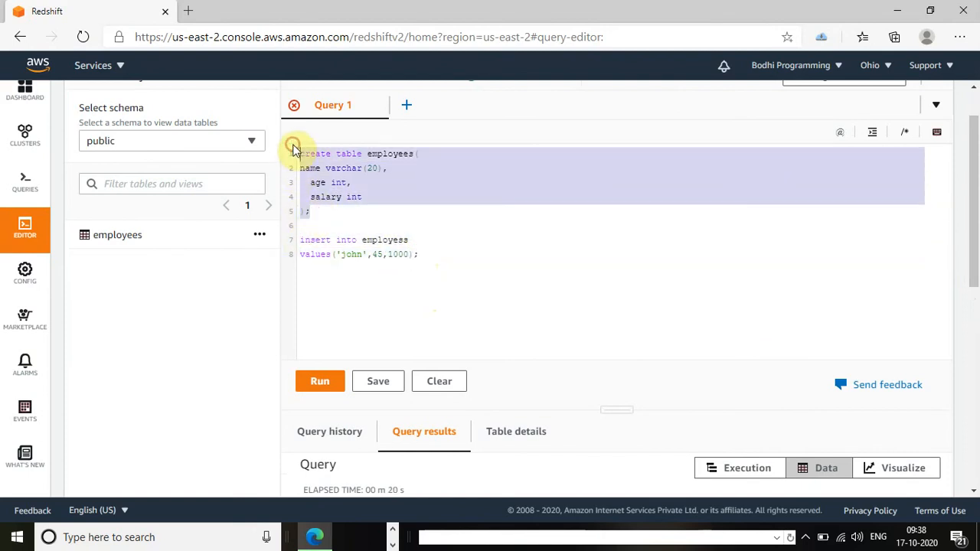
Delete the CREATE TABLE statement and blank lines, then run the insert statement alone
{"action": "key", "text": "BackSpace"}
{"action": "key", "text": "Delete"}
{"action": "key", "text": "Delete"}
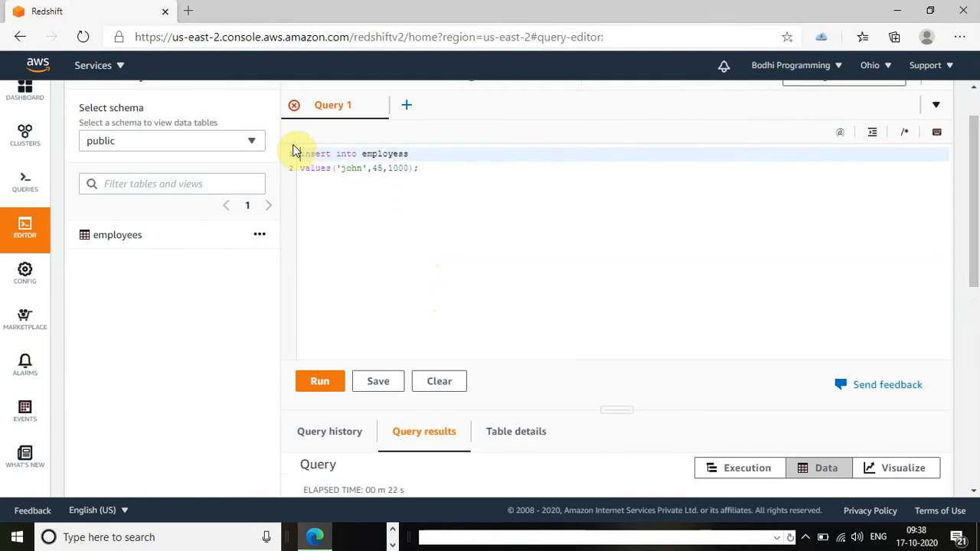
{"action": "left_click", "coordinate": [308, 389]}
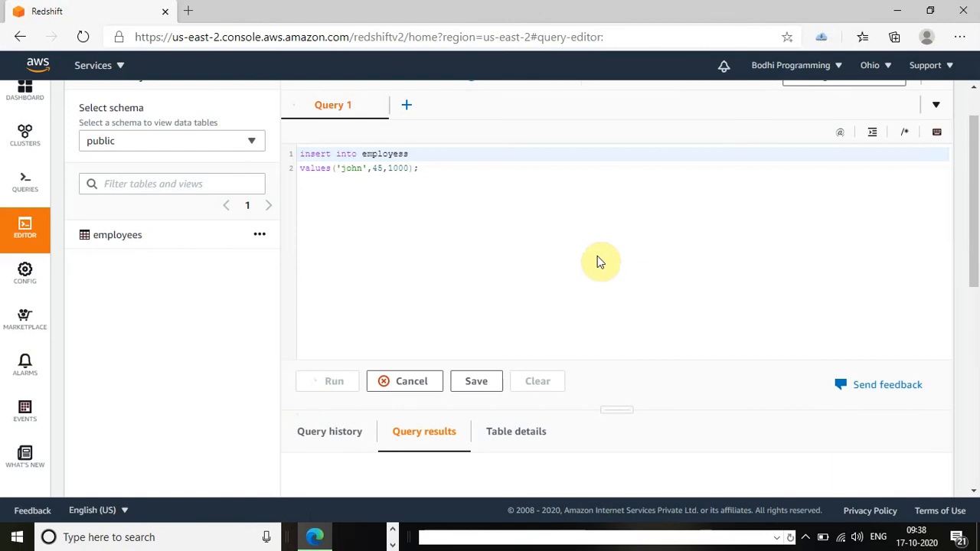
{"action": "left_click_drag", "start_coordinate": [974, 147], "coordinate": [977, 257]}
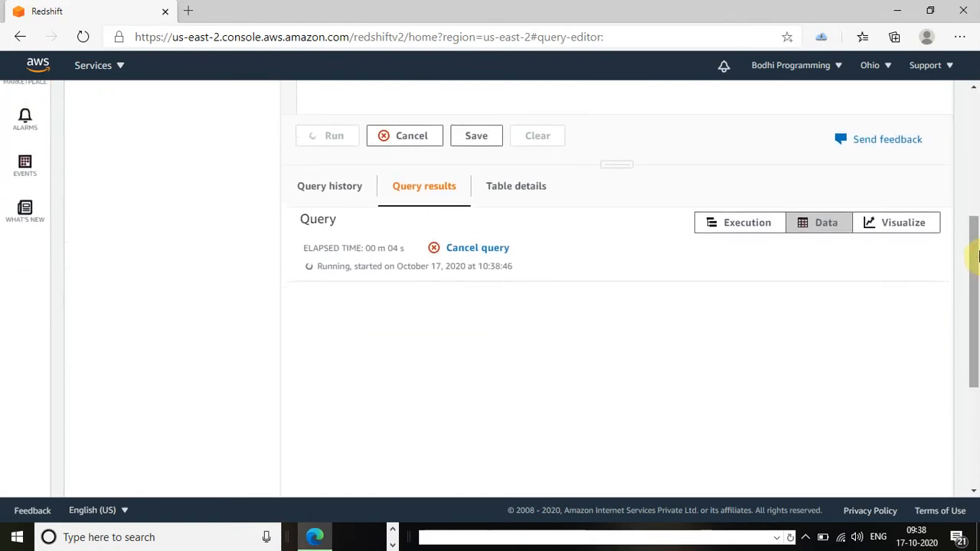
{"action": "left_click_drag", "start_coordinate": [977, 257], "coordinate": [978, 170]}
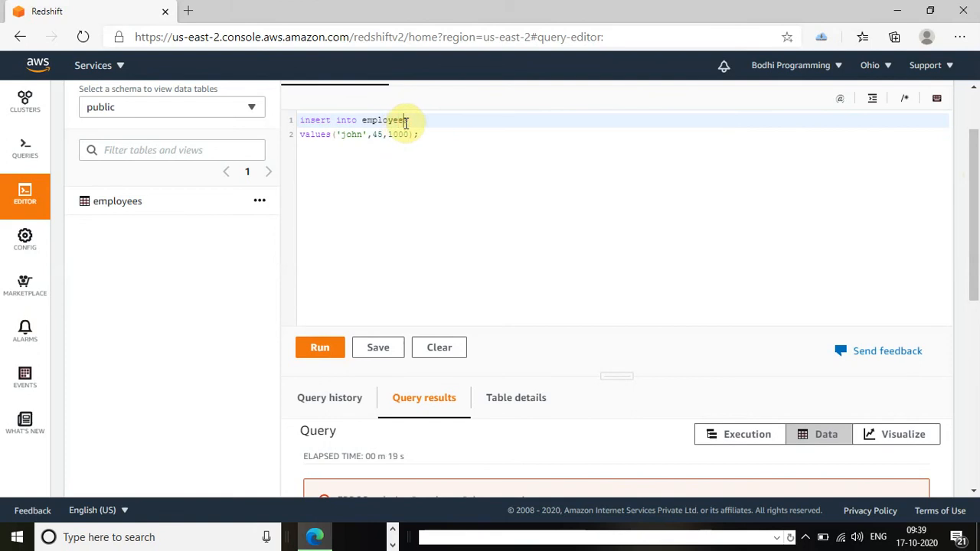
Rerun the employees insert and check the results panel shows it completed
{"action": "left_click", "coordinate": [323, 354]}
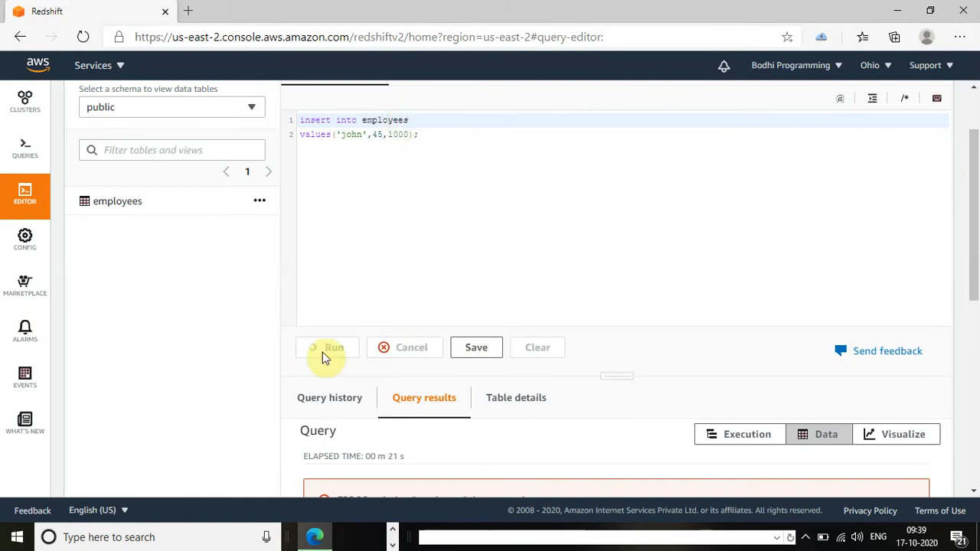
{"action": "left_click_drag", "start_coordinate": [976, 197], "coordinate": [978, 281]}
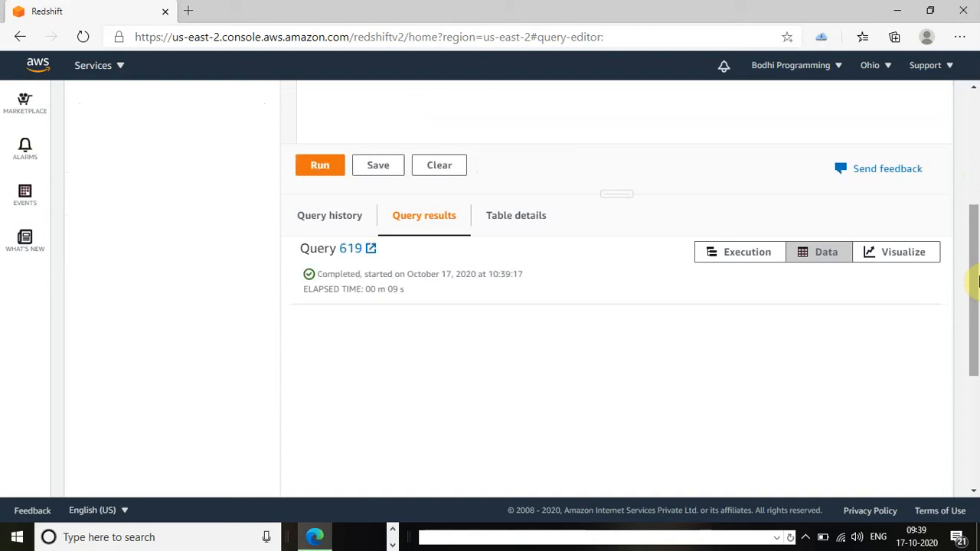
{"action": "left_click_drag", "start_coordinate": [978, 282], "coordinate": [978, 167]}
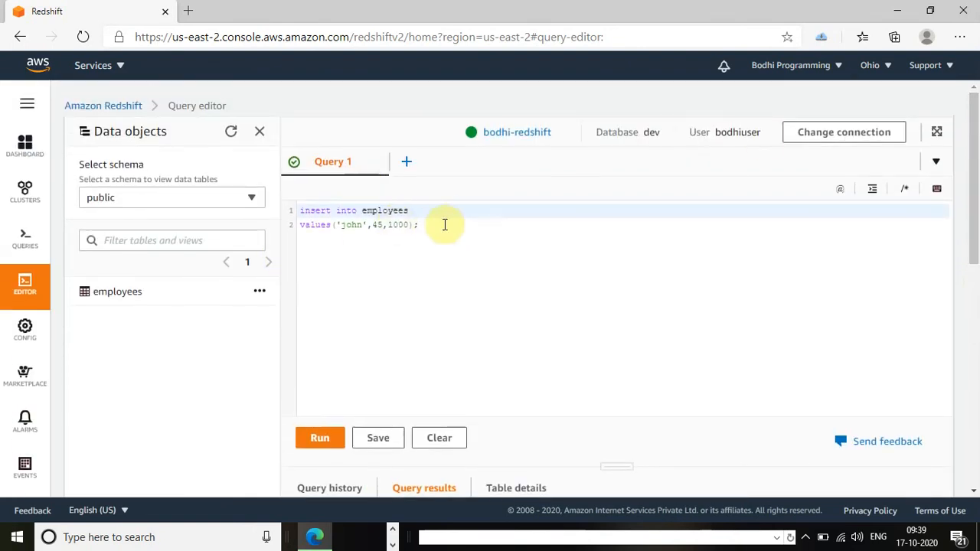
Replace the editor contents with 'select * from employees;' and run it
{"action": "key", "text": "ctrl+a"}
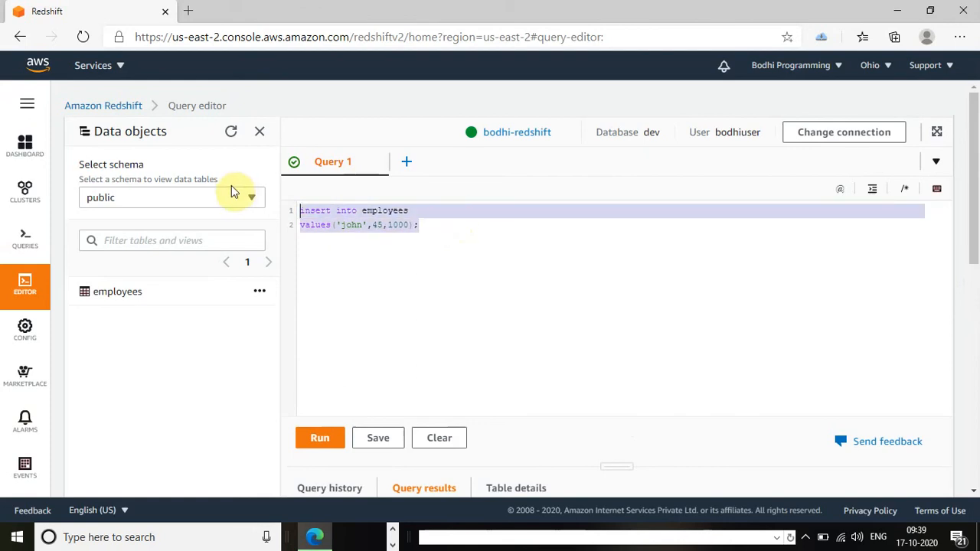
{"action": "key", "text": "Delete"}
{"action": "type", "text": "se"}
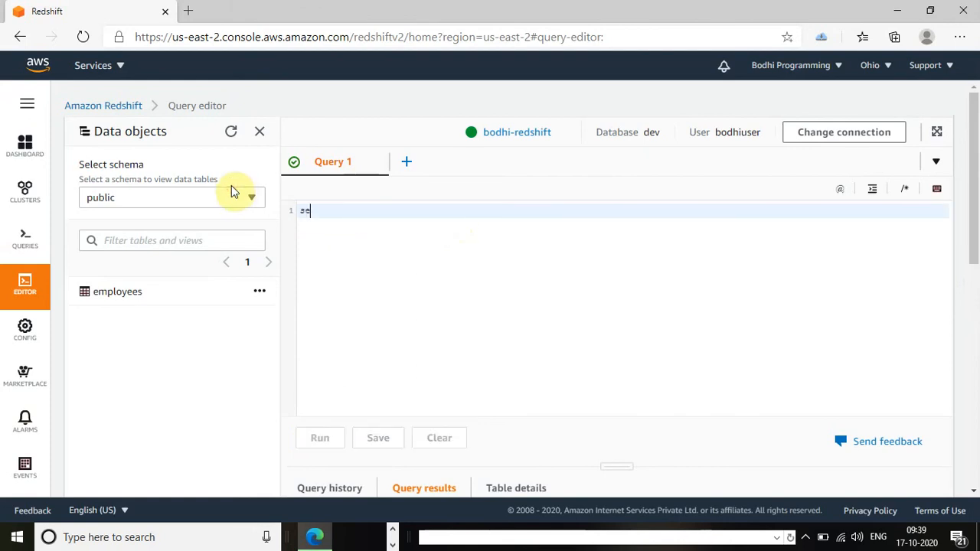
{"action": "type", "text": "lect "}
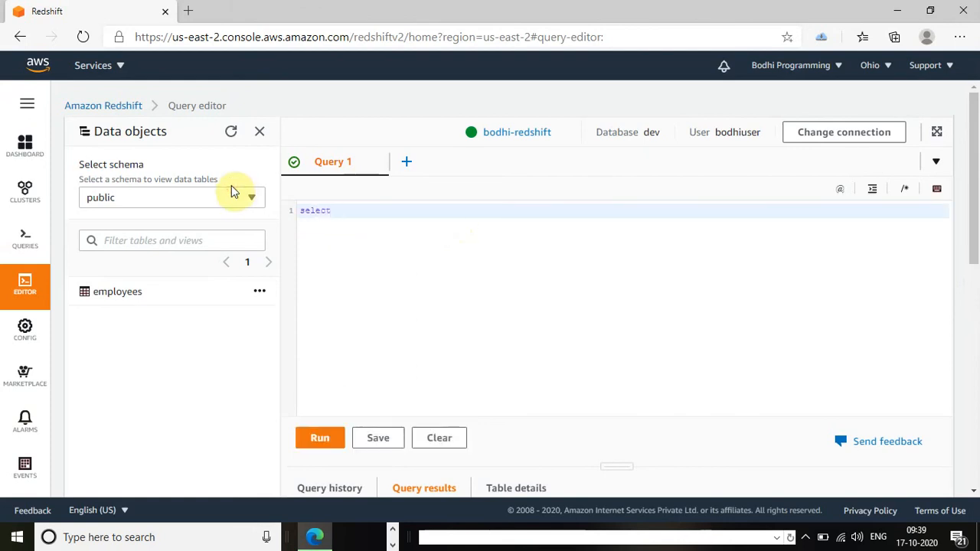
{"action": "type", "text": "* from employees"}
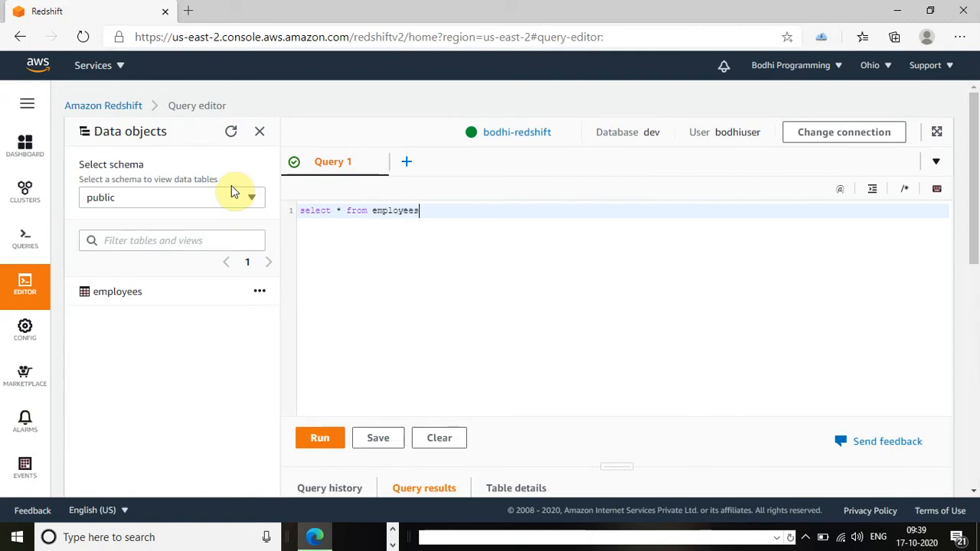
{"action": "type", "text": ";"}
{"action": "key", "text": "Left"}
{"action": "key", "text": "Left"}
{"action": "key", "text": "Left"}
{"action": "left_click", "coordinate": [320, 440]}
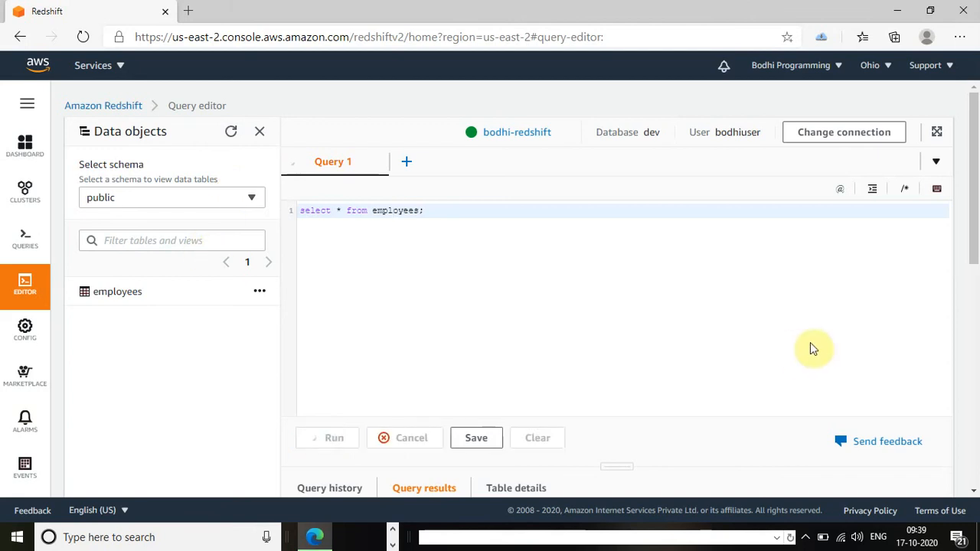
Scroll to the Rows returned table showing one employee with age 45 and salary 1000
{"action": "left_click_drag", "start_coordinate": [974, 175], "coordinate": [978, 272]}
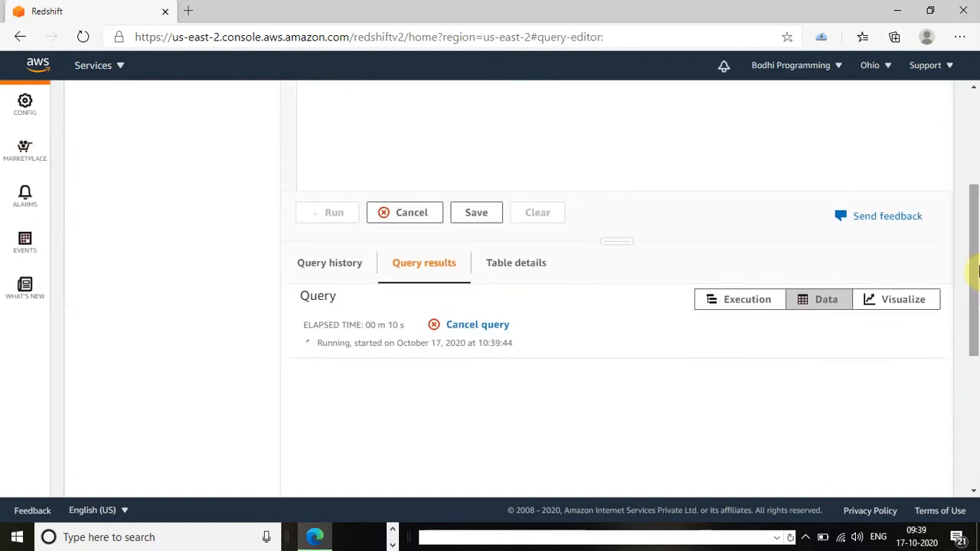
{"action": "left_click_drag", "start_coordinate": [977, 260], "coordinate": [978, 261]}
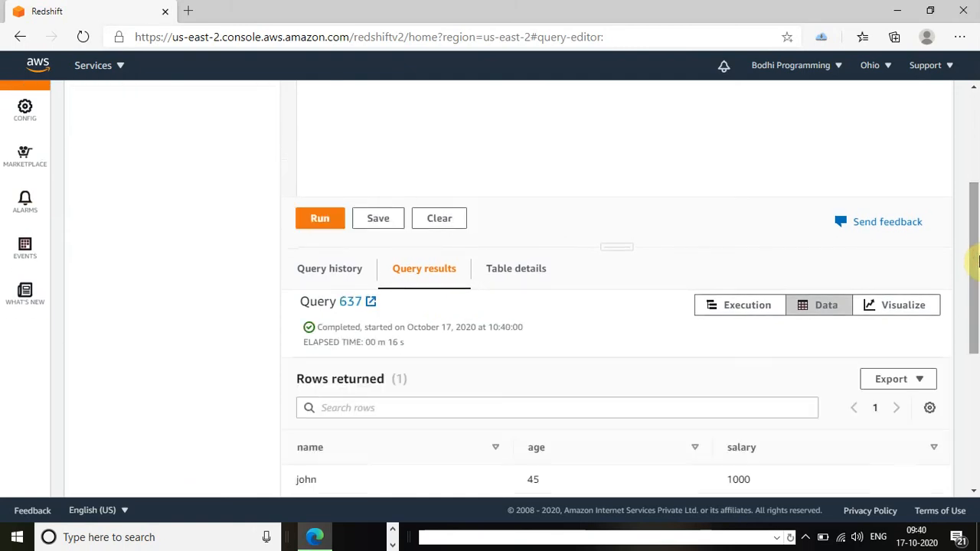
{"action": "left_click_drag", "start_coordinate": [978, 261], "coordinate": [978, 303]}
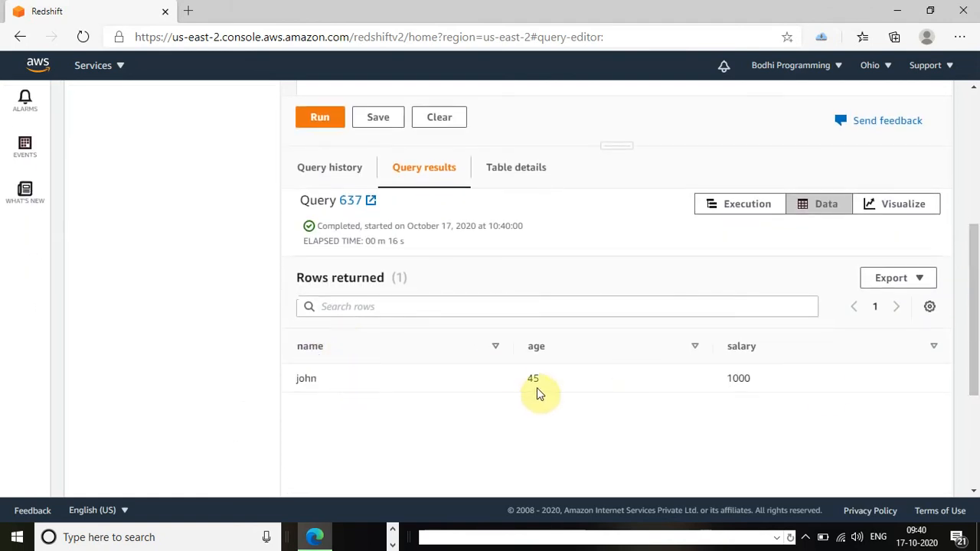
{"action": "left_click_drag", "start_coordinate": [978, 320], "coordinate": [978, 280]}
{"action": "scroll", "coordinate": [974, 264], "scroll_direction": "down", "scroll_amount": 2}
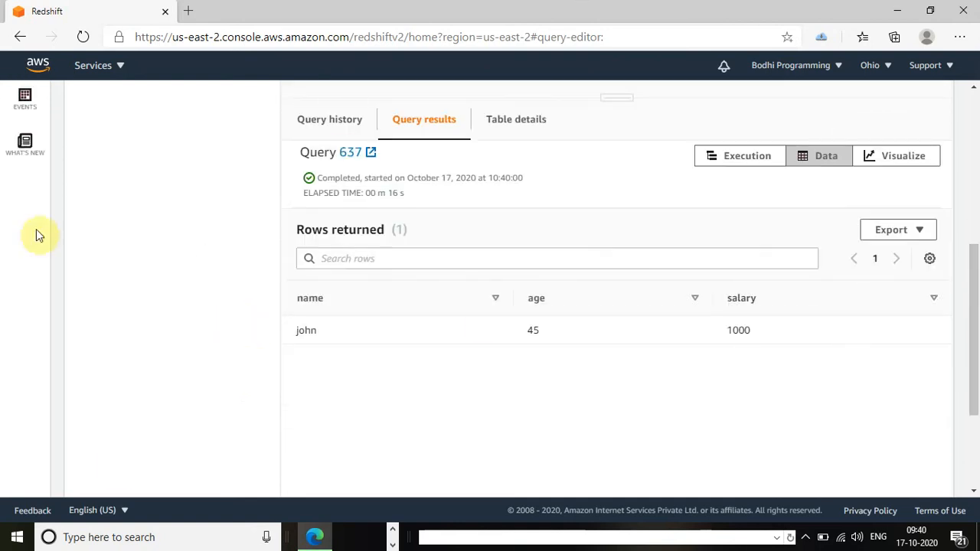
{"action": "left_click_drag", "start_coordinate": [978, 313], "coordinate": [978, 178]}
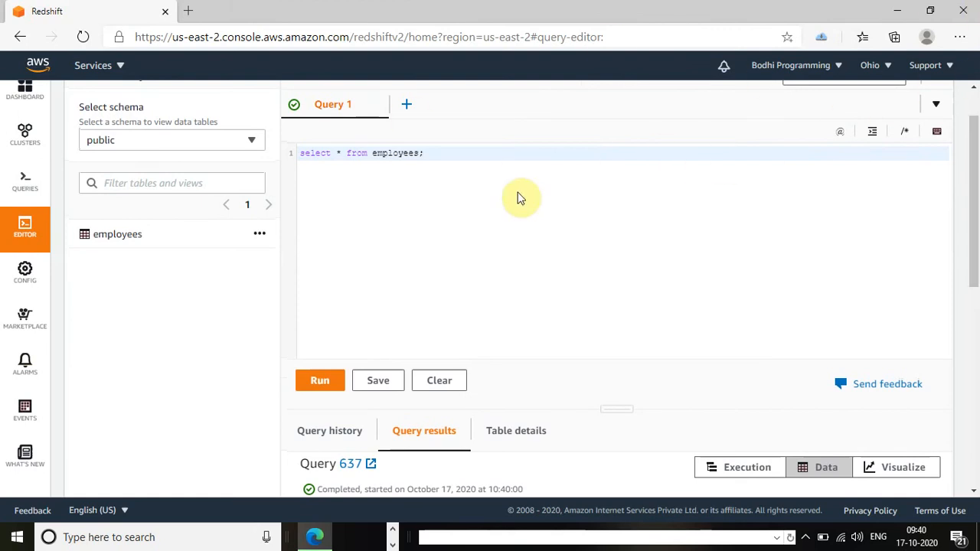
{"action": "mouse_move", "coordinate": [13, 289]}
{"action": "mouse_move", "coordinate": [10, 234]}
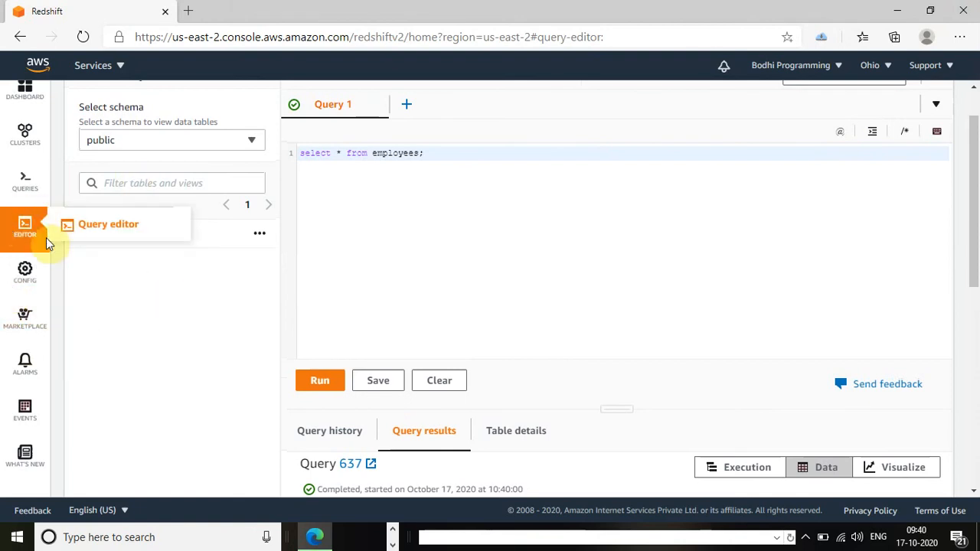
{"action": "left_click_drag", "start_coordinate": [976, 191], "coordinate": [979, 153]}
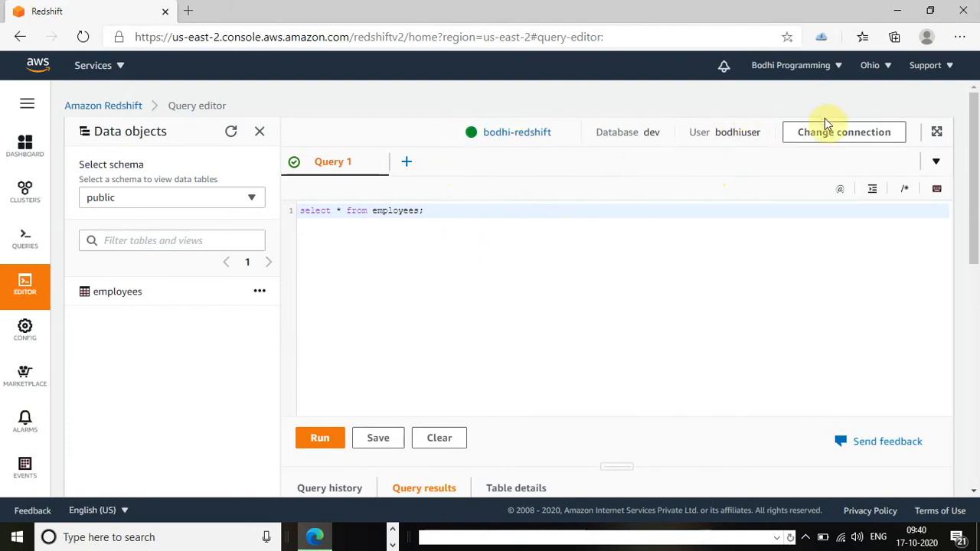
{"action": "mouse_move", "coordinate": [3, 263]}
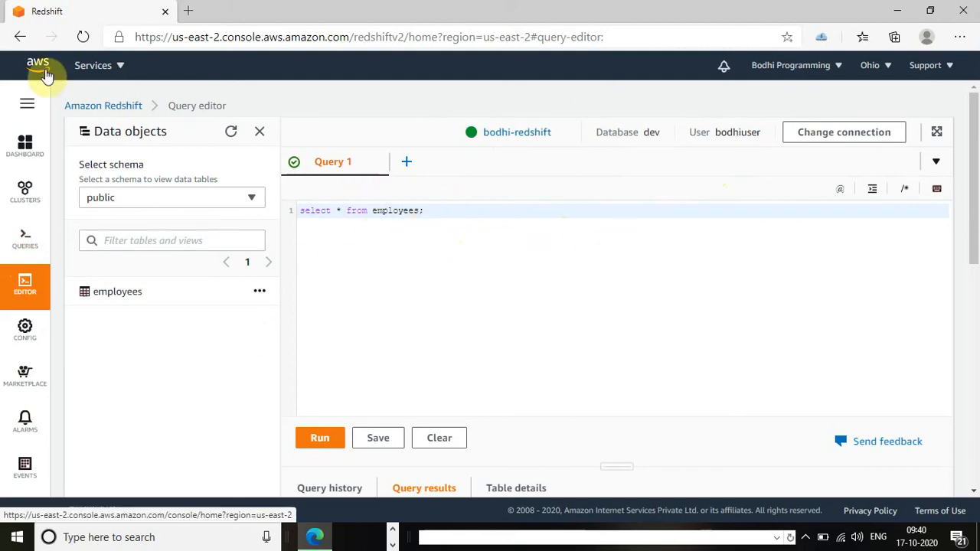
Switch to EC2 from the Services menu, visit Elastic IPs, and return to the Ohio dashboard
{"action": "left_click", "coordinate": [79, 74]}
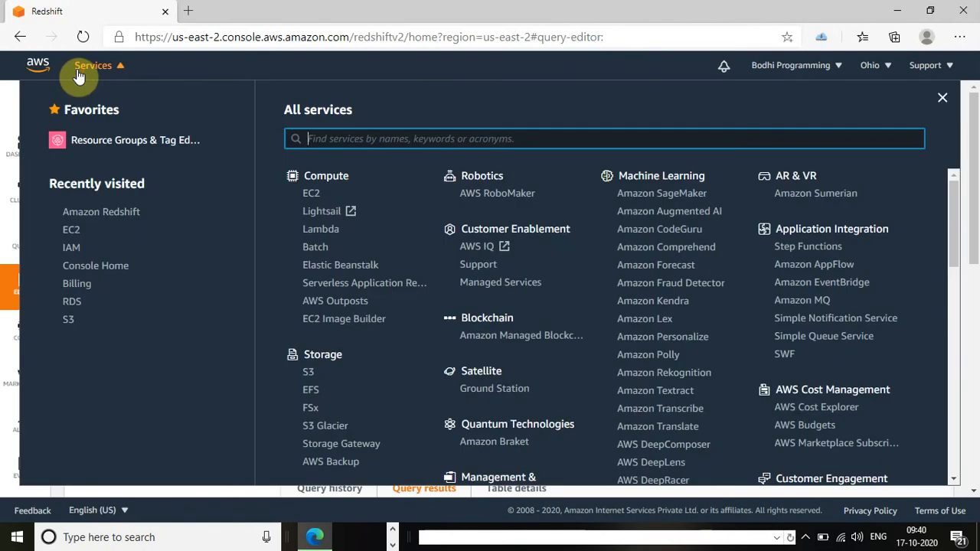
{"action": "left_click", "coordinate": [70, 235]}
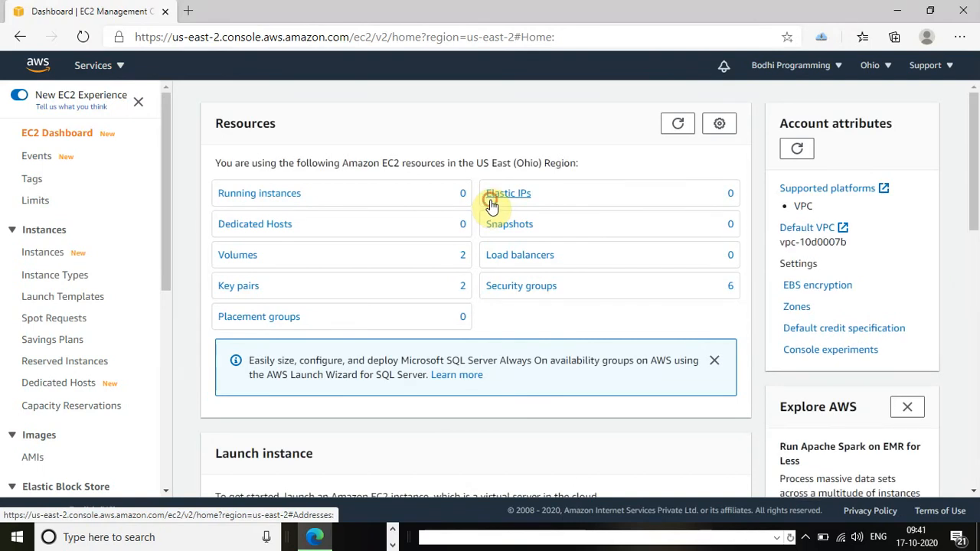
{"action": "left_click", "coordinate": [490, 203]}
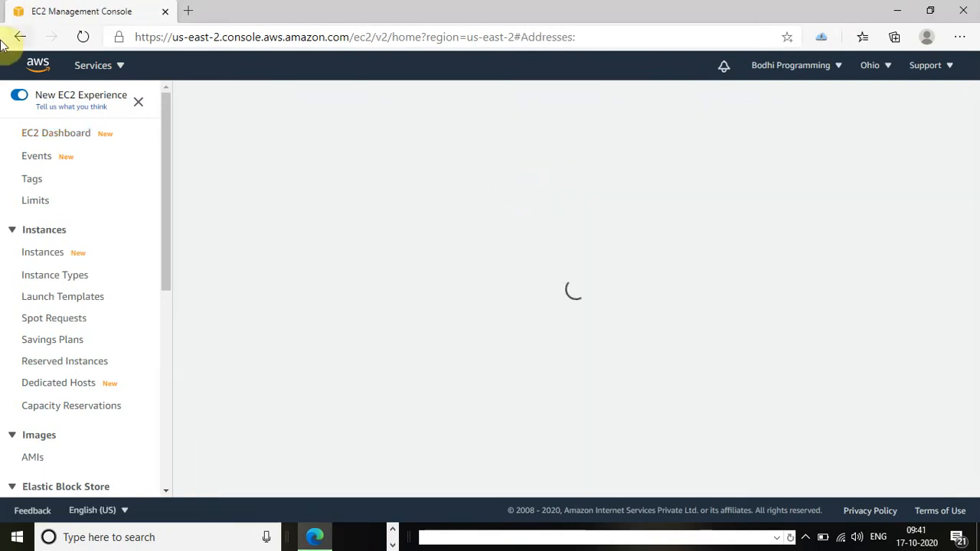
{"action": "left_click", "coordinate": [19, 37]}
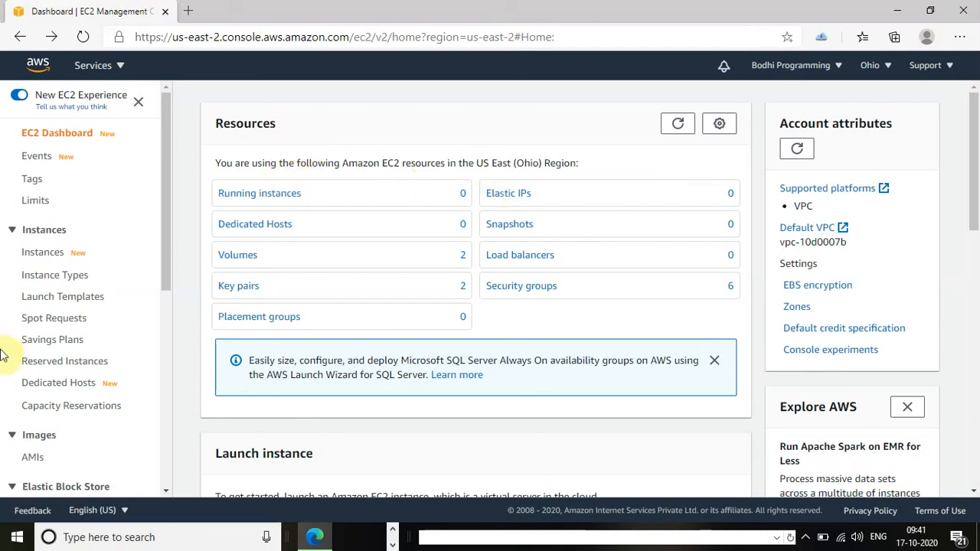
{"action": "left_click_drag", "start_coordinate": [165, 247], "coordinate": [158, 352]}
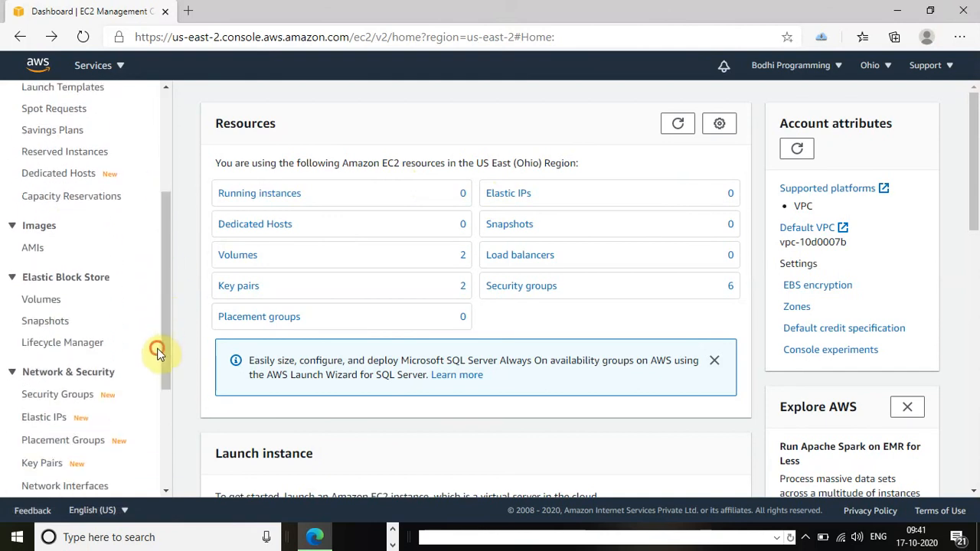
Open sec_group_name from Security Groups and view its inbound Redshift rule on TCP port 5439
{"action": "left_click", "coordinate": [56, 398]}
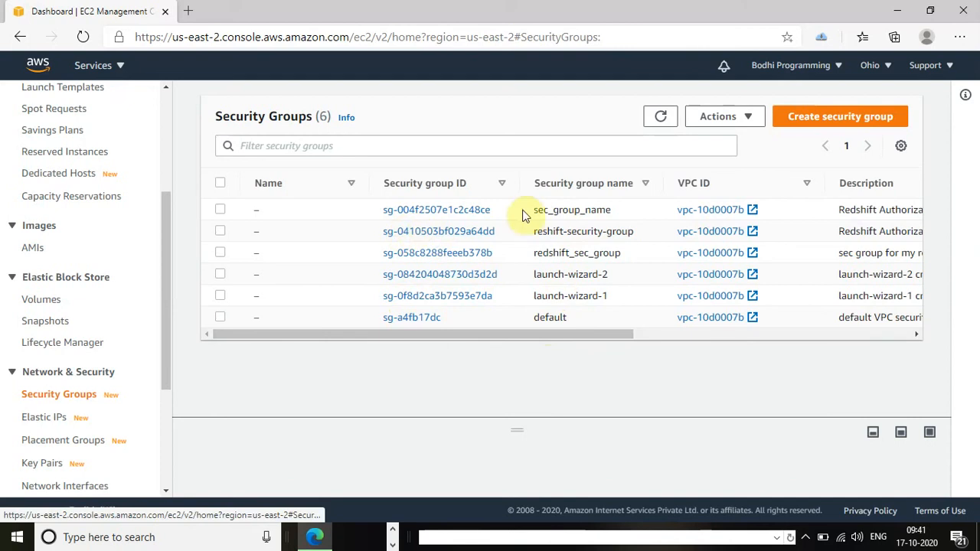
{"action": "left_click", "coordinate": [451, 215]}
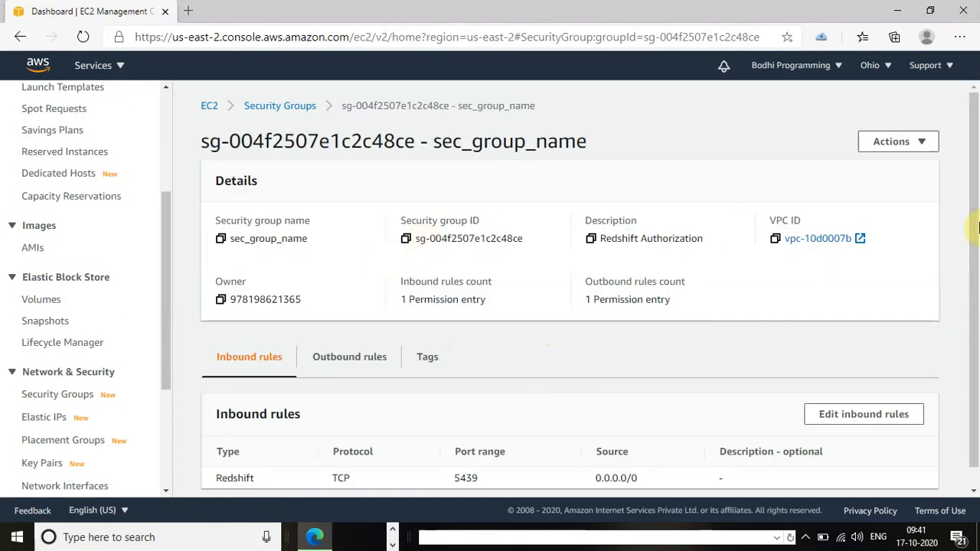
{"action": "scroll", "coordinate": [973, 219], "scroll_direction": "down", "scroll_amount": 1}
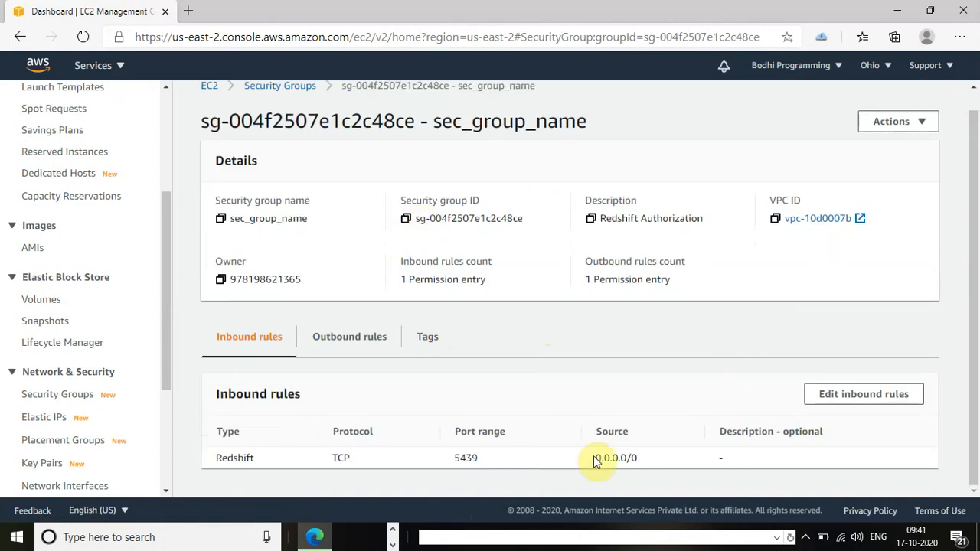
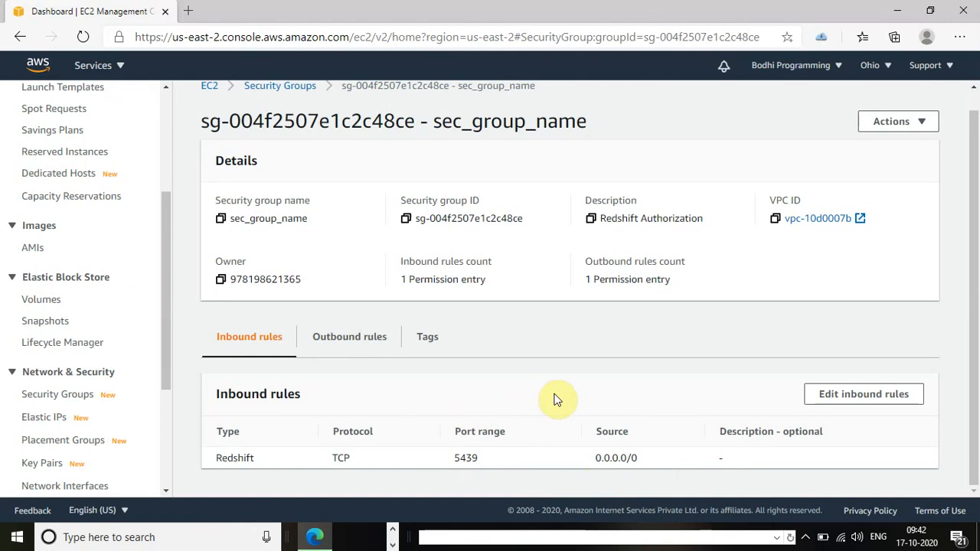
Bring up the All services list over the sec_group_name security group page
{"action": "left_click_drag", "start_coordinate": [973, 280], "coordinate": [978, 207]}
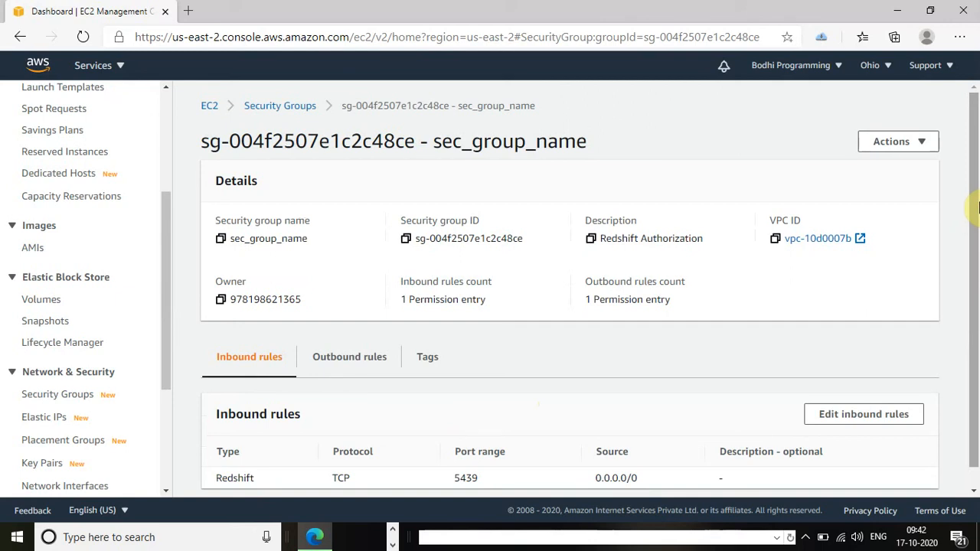
{"action": "left_click", "coordinate": [100, 69]}
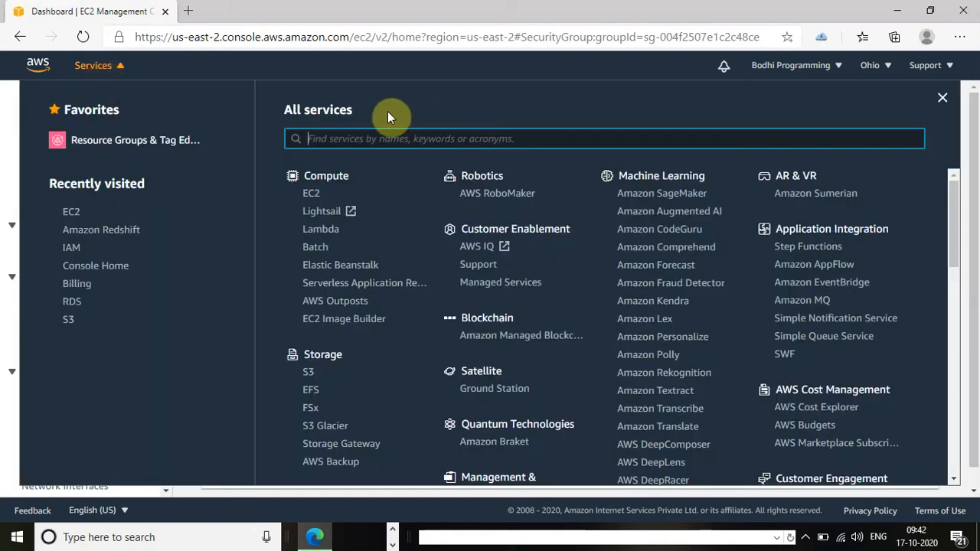
Search the services for 'red' and switch to Amazon Redshift
{"action": "left_click", "coordinate": [369, 128]}
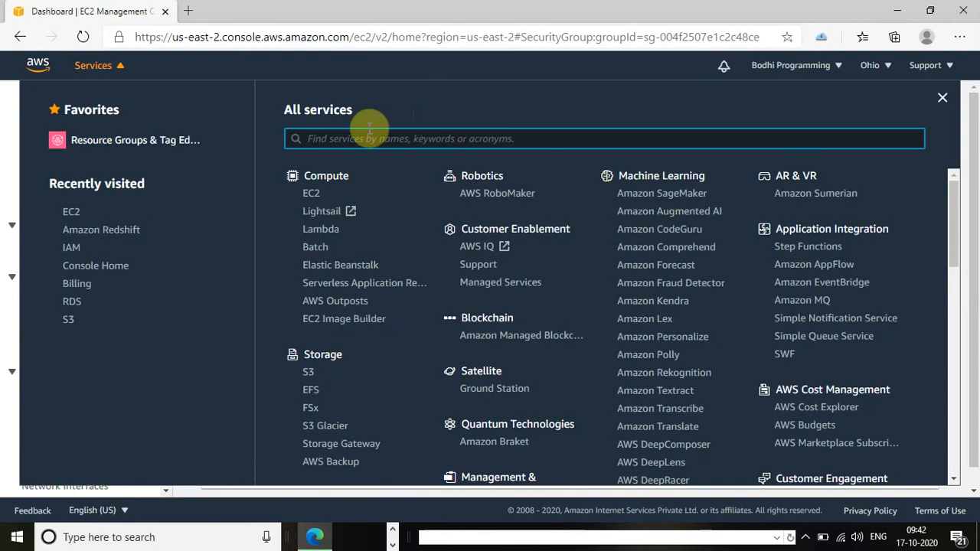
{"action": "type", "text": "red"}
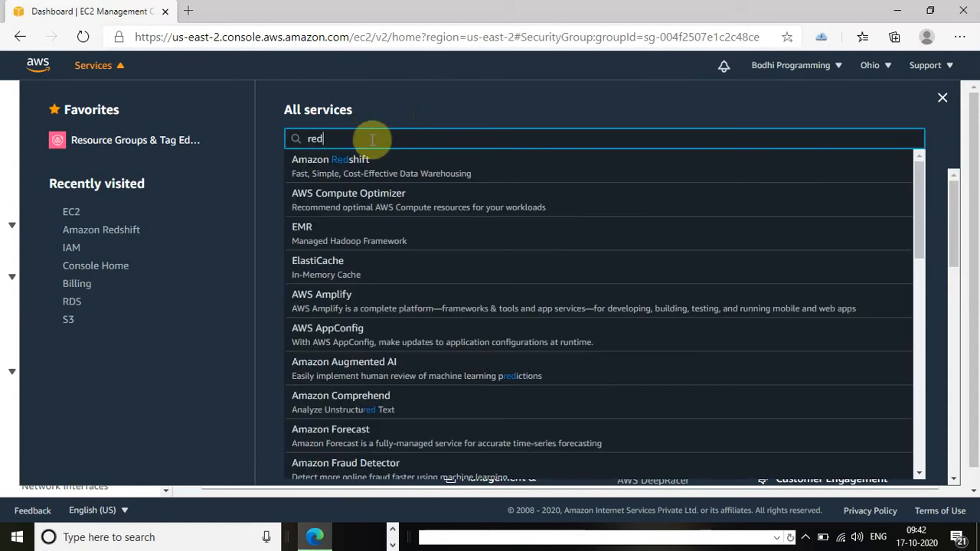
{"action": "left_click", "coordinate": [361, 173]}
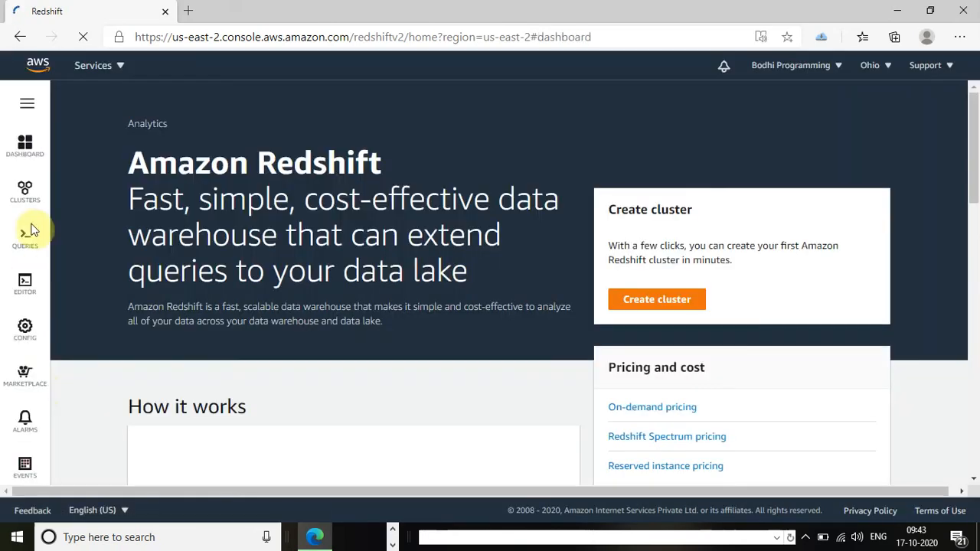
Select bodhi-redshift in the Redshift clusters list and choose Delete from Actions
{"action": "left_click", "coordinate": [24, 191]}
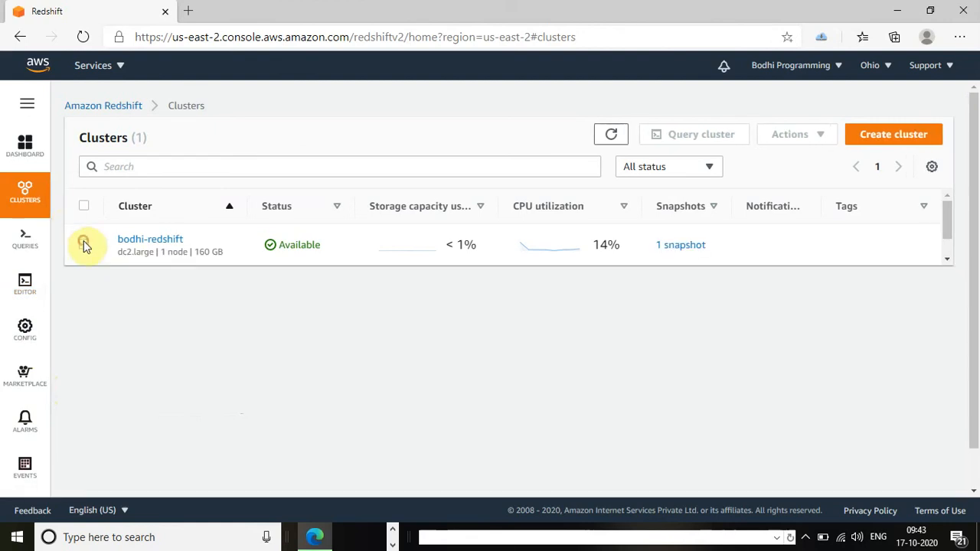
{"action": "left_click", "coordinate": [110, 255]}
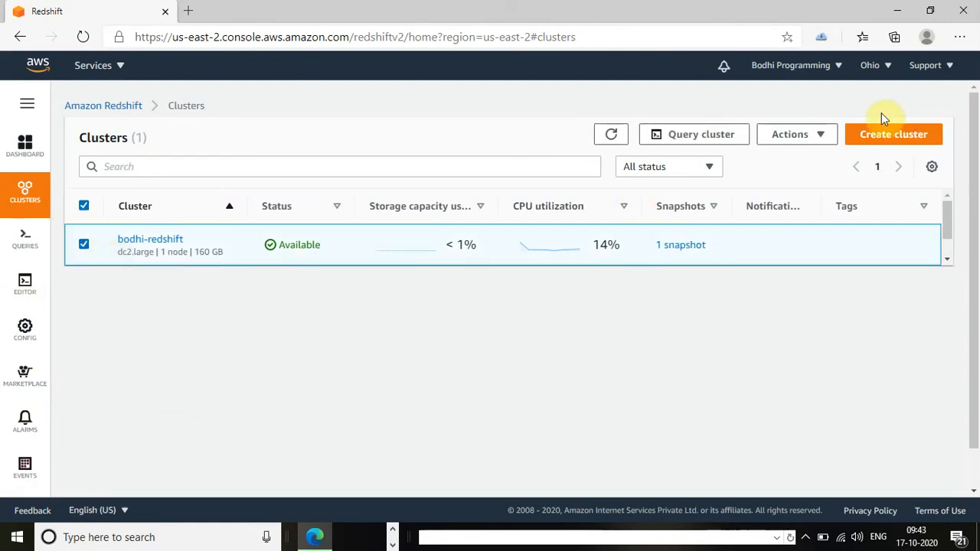
{"action": "left_click", "coordinate": [820, 130]}
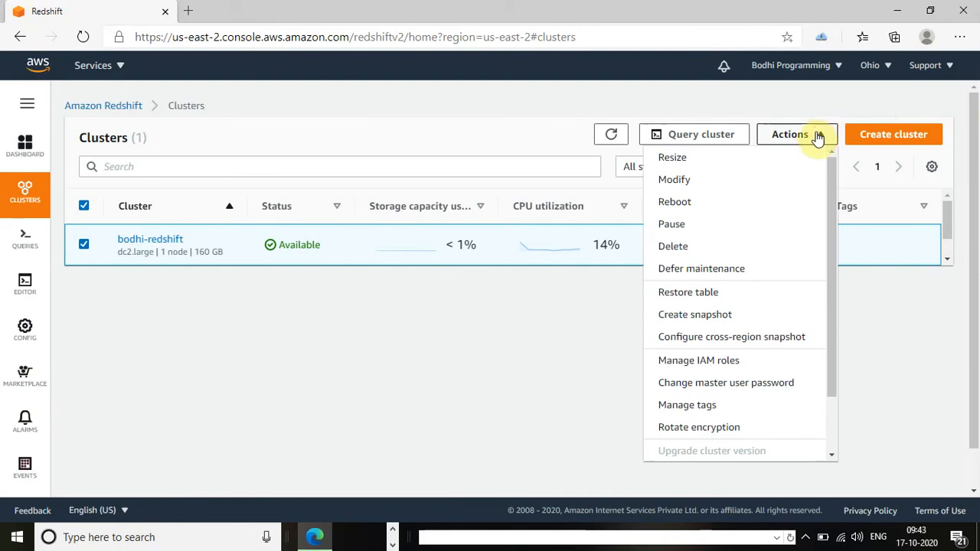
{"action": "left_click", "coordinate": [702, 248]}
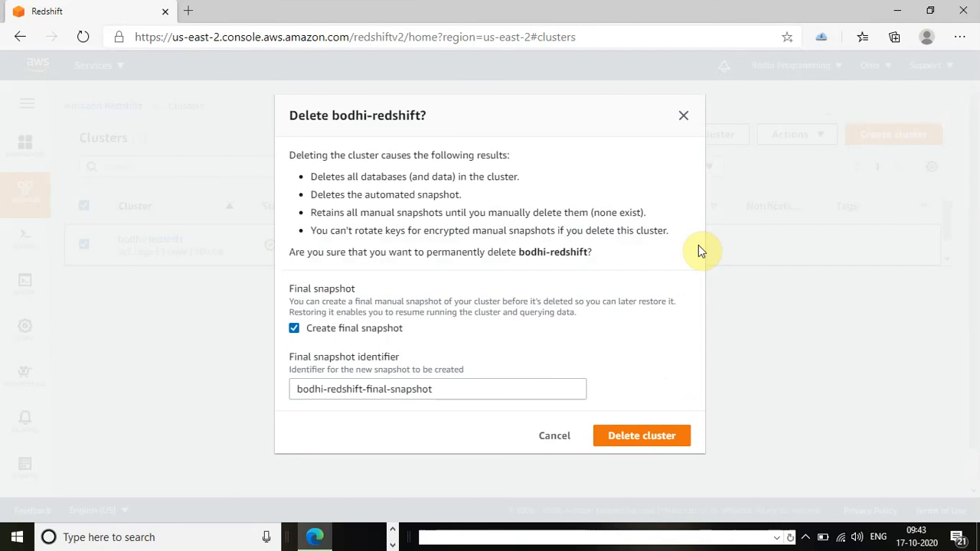
Delete bodhi-redshift with the Create final snapshot option unchecked
{"action": "left_click", "coordinate": [375, 334]}
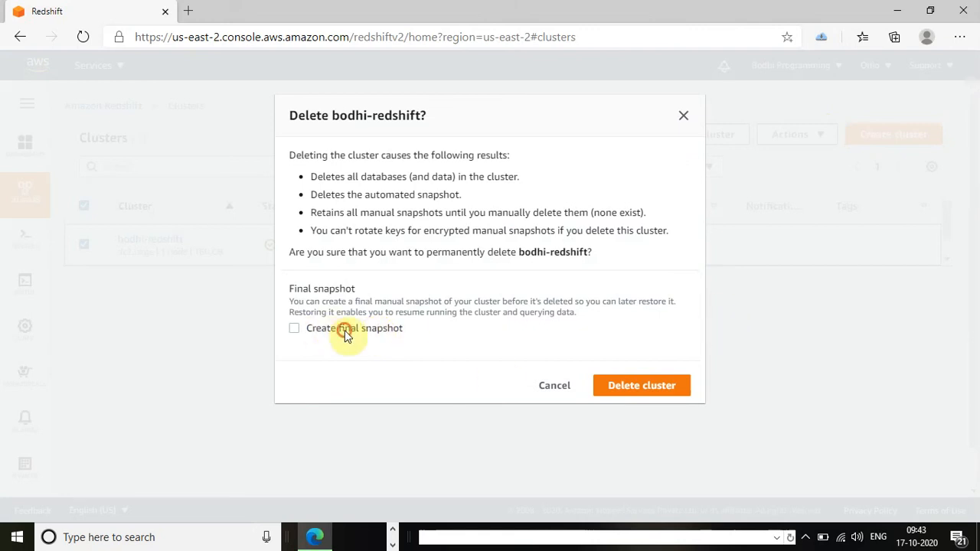
{"action": "left_click", "coordinate": [346, 335]}
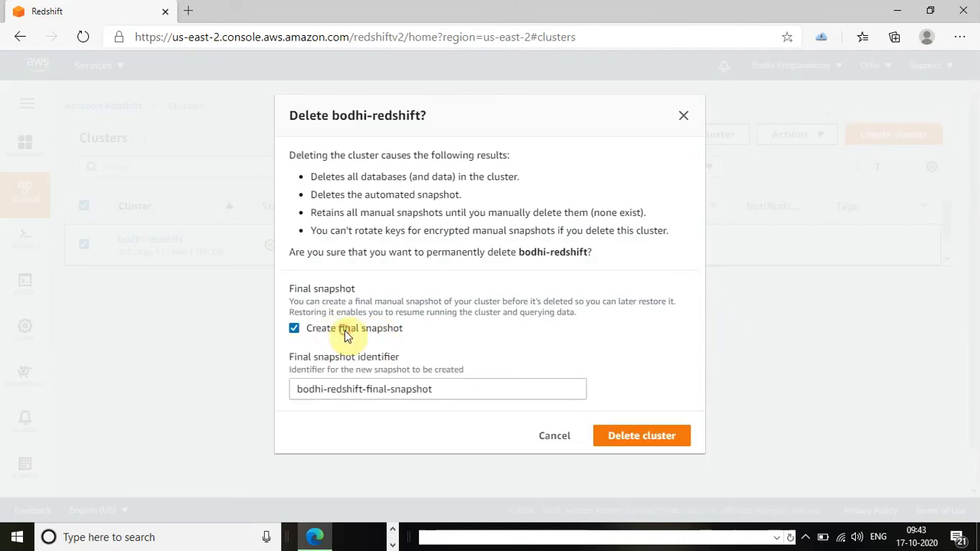
{"action": "left_click", "coordinate": [344, 330]}
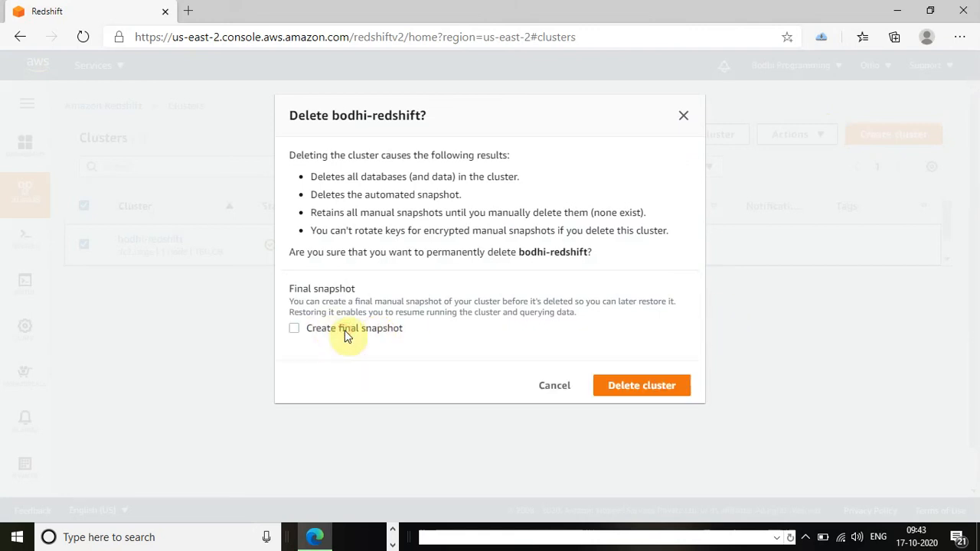
{"action": "left_click", "coordinate": [622, 386]}
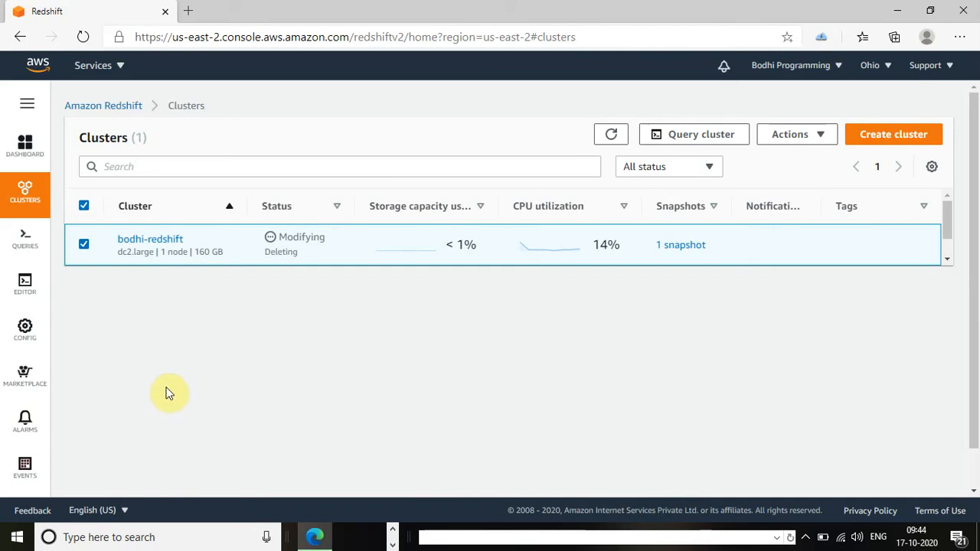
{"action": "left_click", "coordinate": [25, 291]}
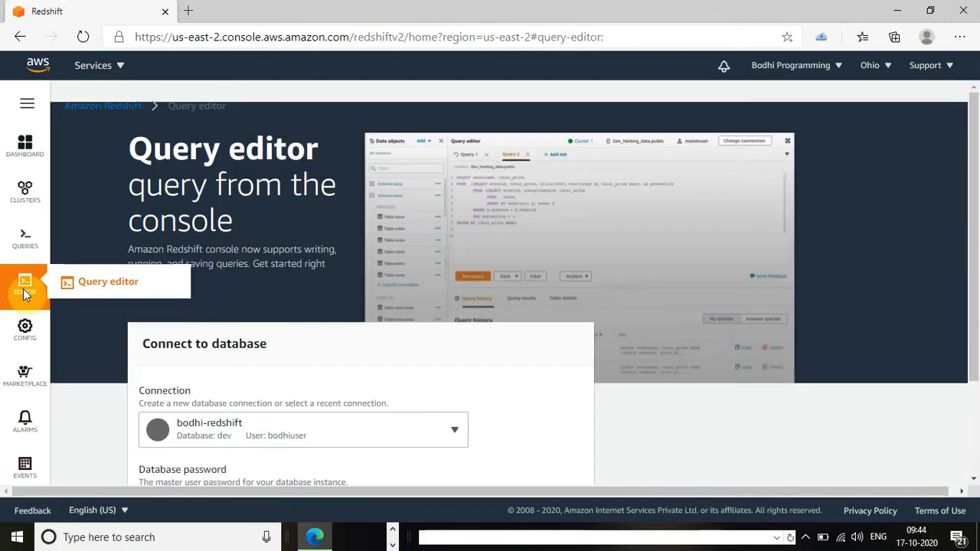
{"action": "left_click_drag", "start_coordinate": [974, 260], "coordinate": [971, 416]}
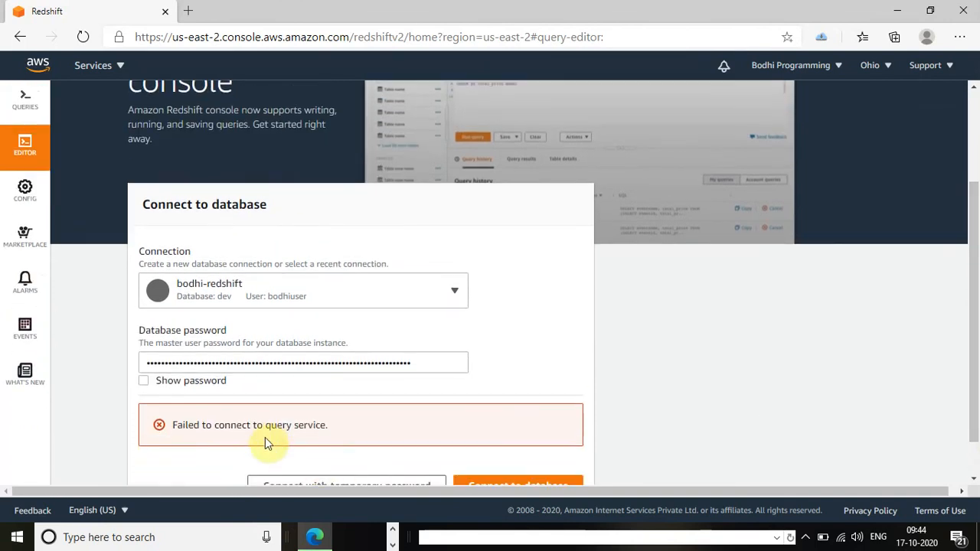
{"action": "left_click_drag", "start_coordinate": [973, 340], "coordinate": [974, 245]}
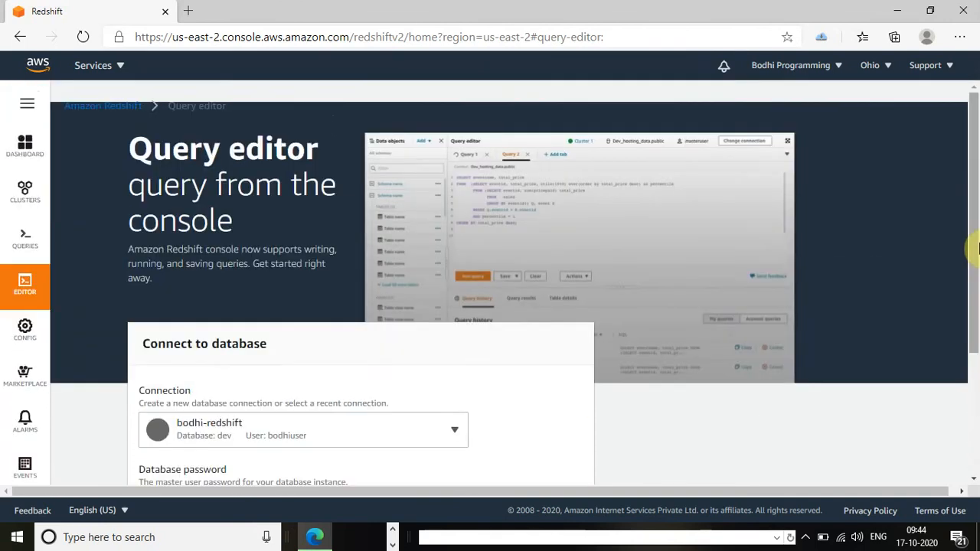
{"action": "left_click", "coordinate": [23, 199]}
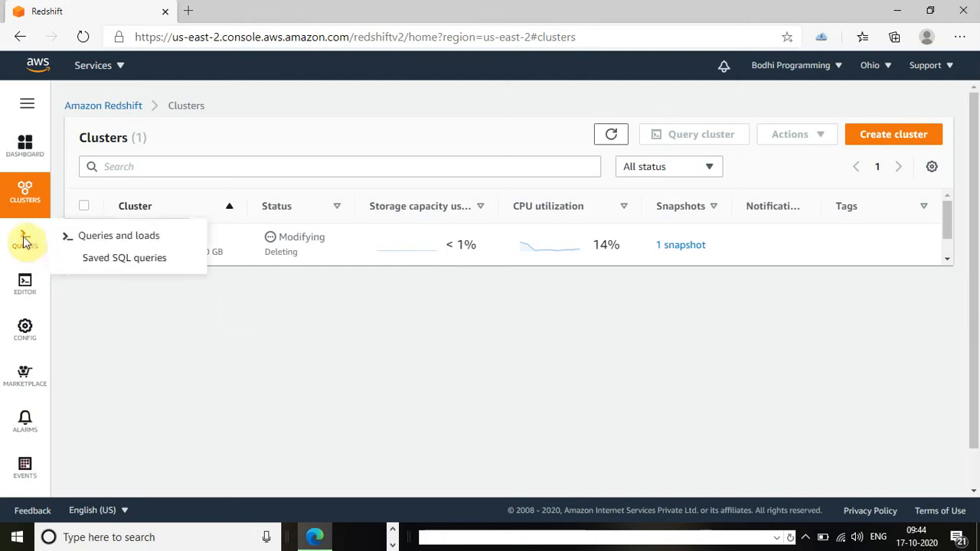
Go to EC2 and list its six security groups under Network & Security
{"action": "left_click", "coordinate": [94, 76]}
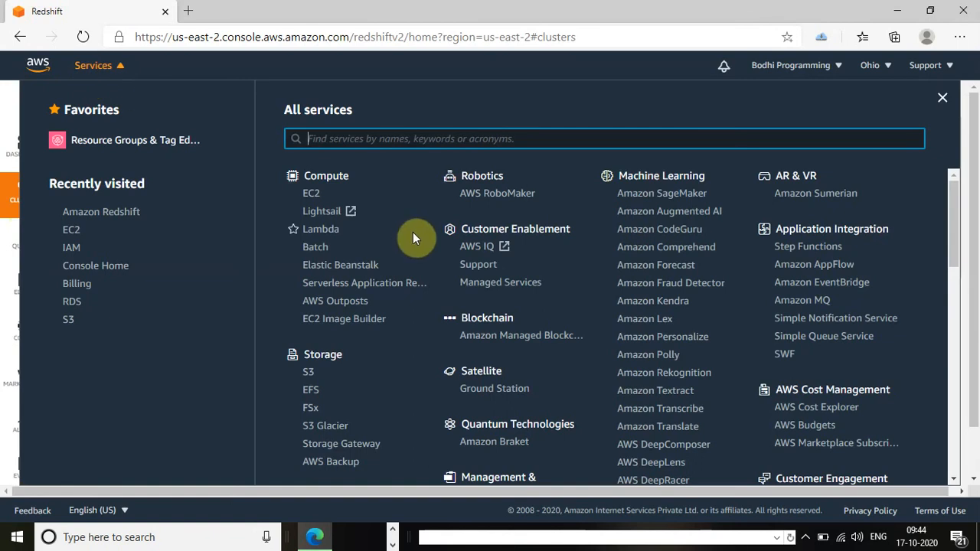
{"action": "left_click", "coordinate": [316, 198]}
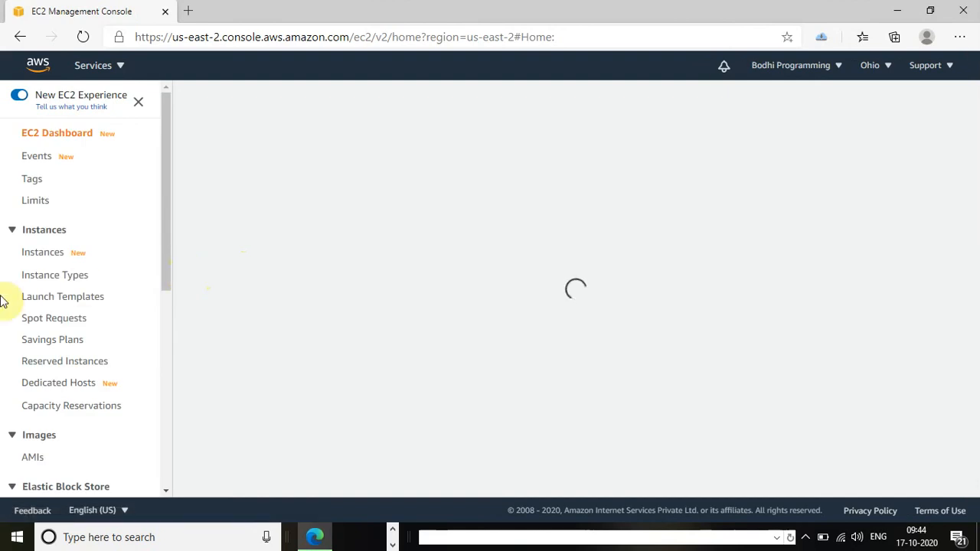
{"action": "left_click_drag", "start_coordinate": [164, 268], "coordinate": [158, 328]}
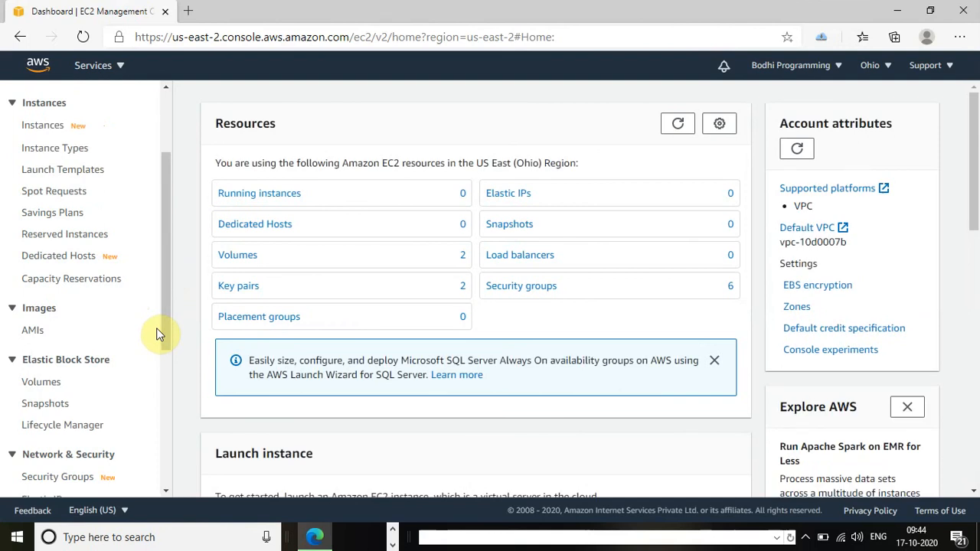
{"action": "left_click_drag", "start_coordinate": [168, 350], "coordinate": [146, 386]}
{"action": "left_click", "coordinate": [79, 411]}
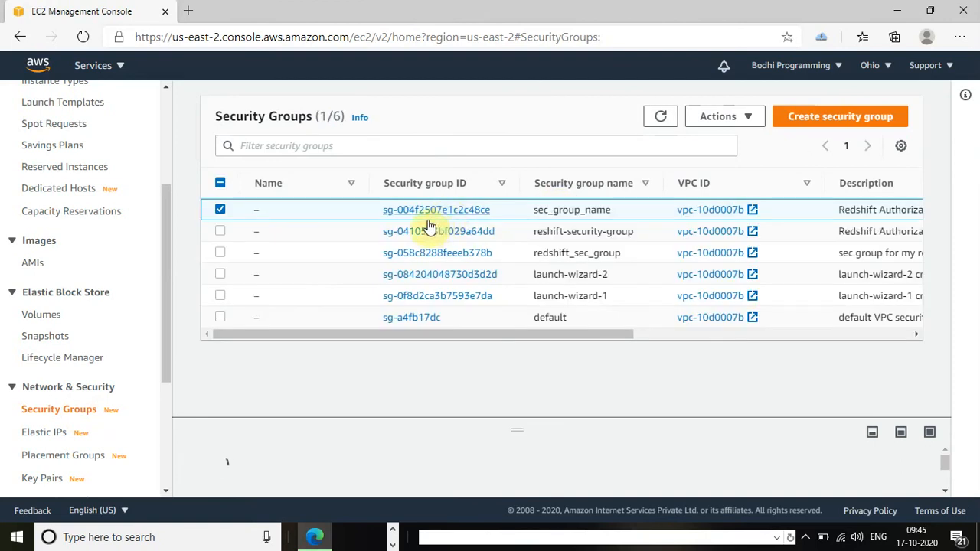
Open sg-004f2507e1c2c48ce and review its inbound rule: TCP 5439 from 0.0.0.0/0
{"action": "left_click", "coordinate": [441, 213]}
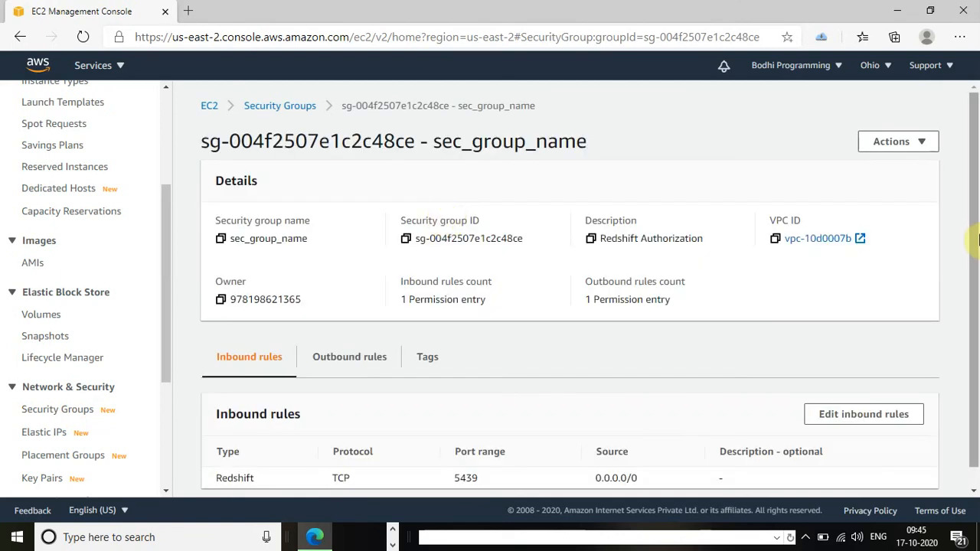
{"action": "scroll", "coordinate": [969, 284], "scroll_direction": "down", "scroll_amount": 1}
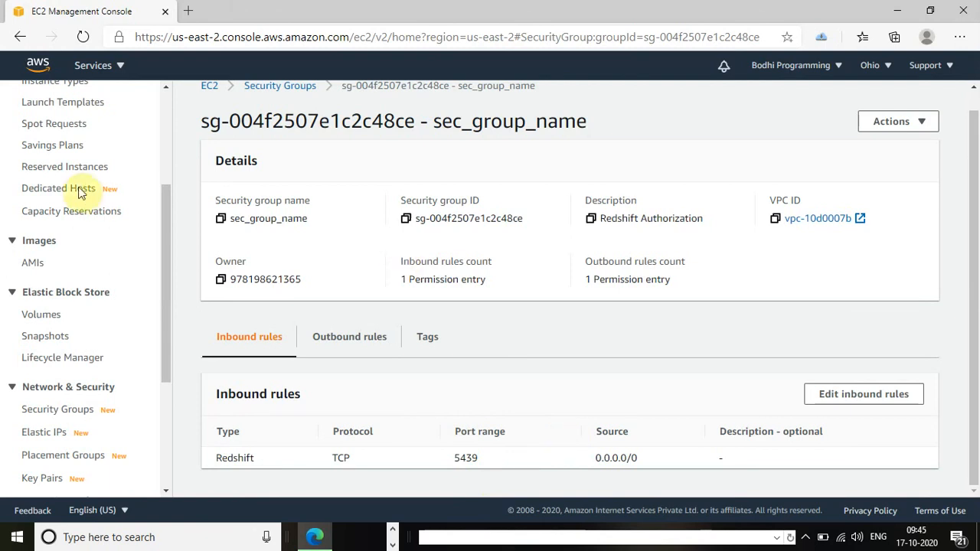
{"action": "left_click_drag", "start_coordinate": [166, 234], "coordinate": [167, 140]}
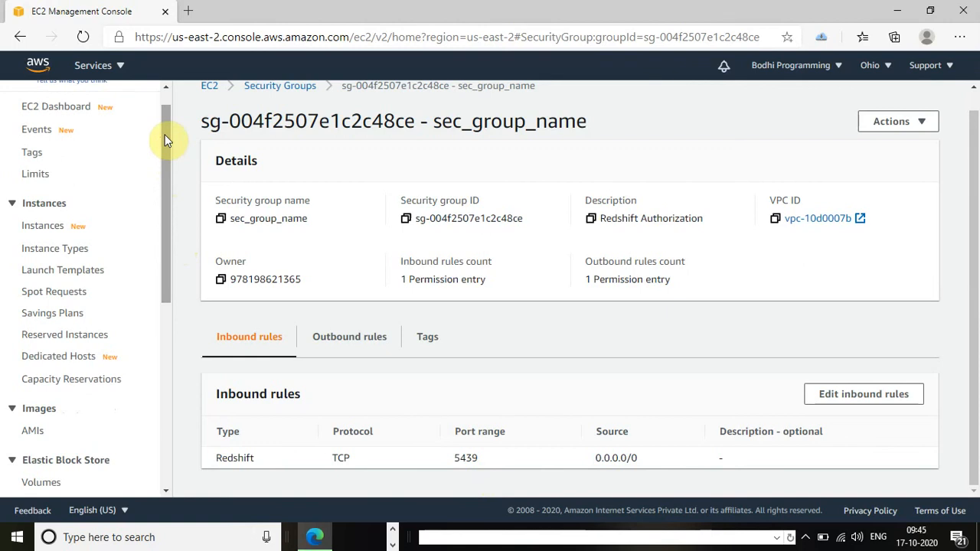
{"action": "left_click", "coordinate": [805, 539]}
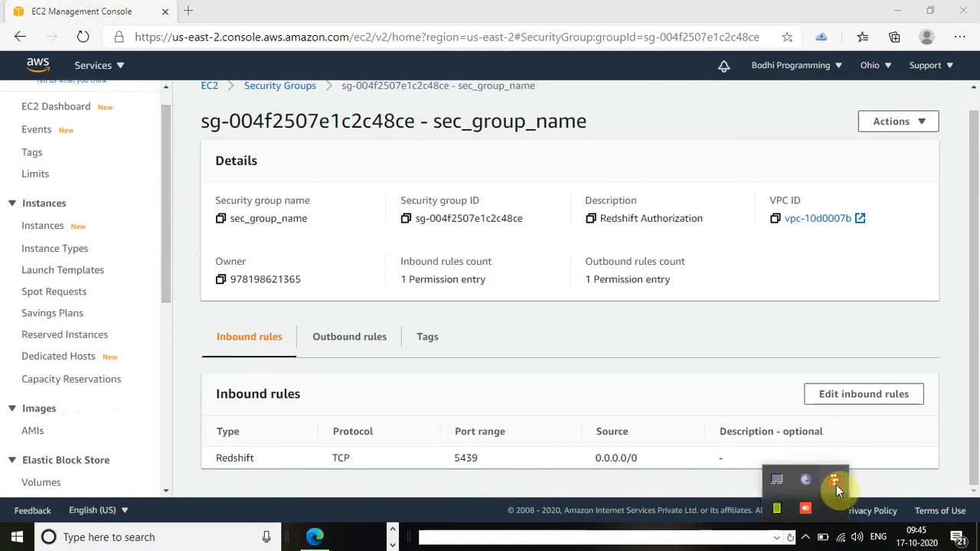
{"action": "right_click", "coordinate": [834, 479]}
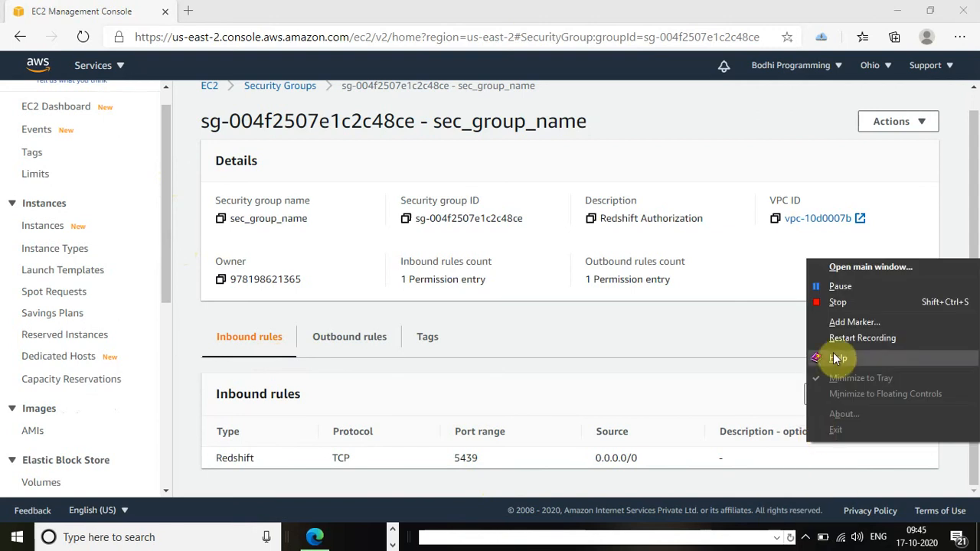